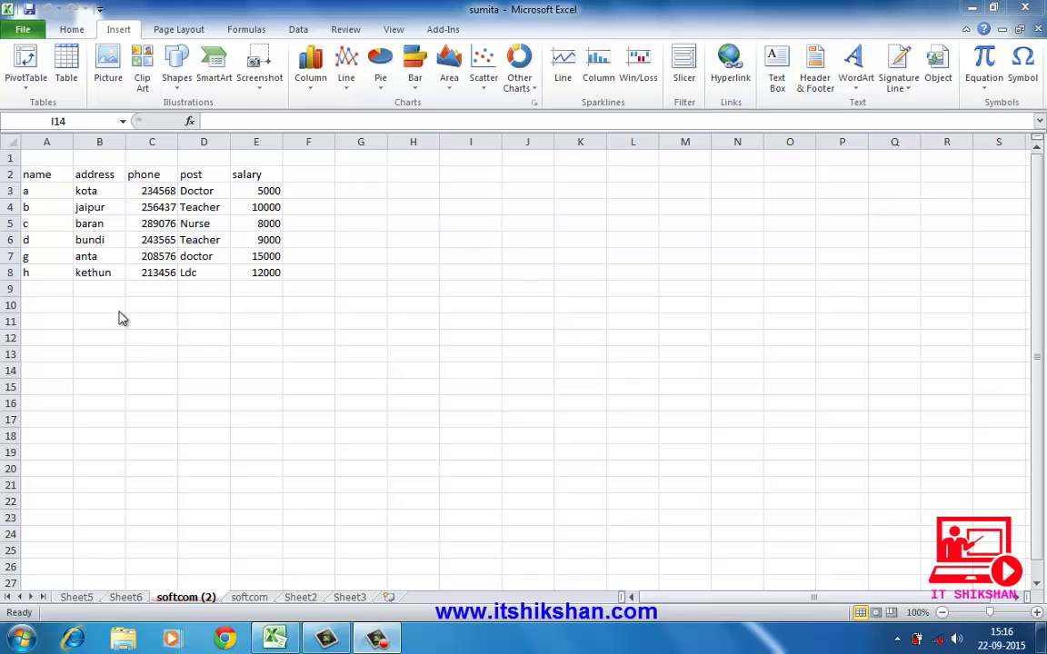
- Insert a PivotTable from the employee range A2:E8 onto a new worksheet
{"action": "mouse_move", "coordinate": [41, 174]}
{"action": "left_mouse_down"}
{"action": "mouse_move", "coordinate": [215, 239]}
{"action": "mouse_move", "coordinate": [252, 272]}
{"action": "left_mouse_up"}
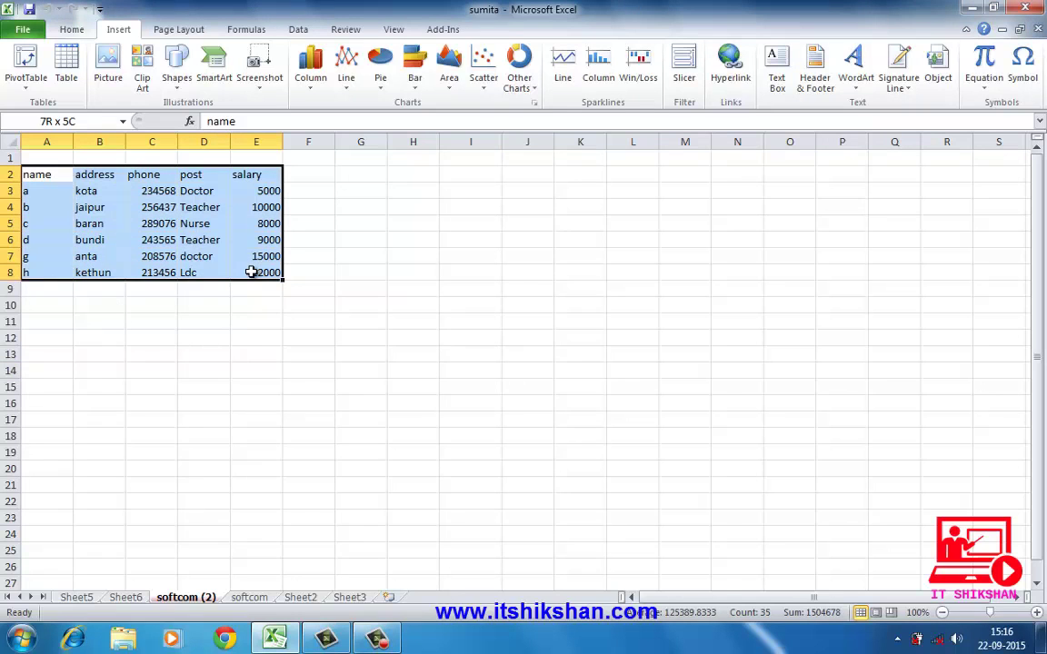
{"action": "left_click", "coordinate": [23, 95]}
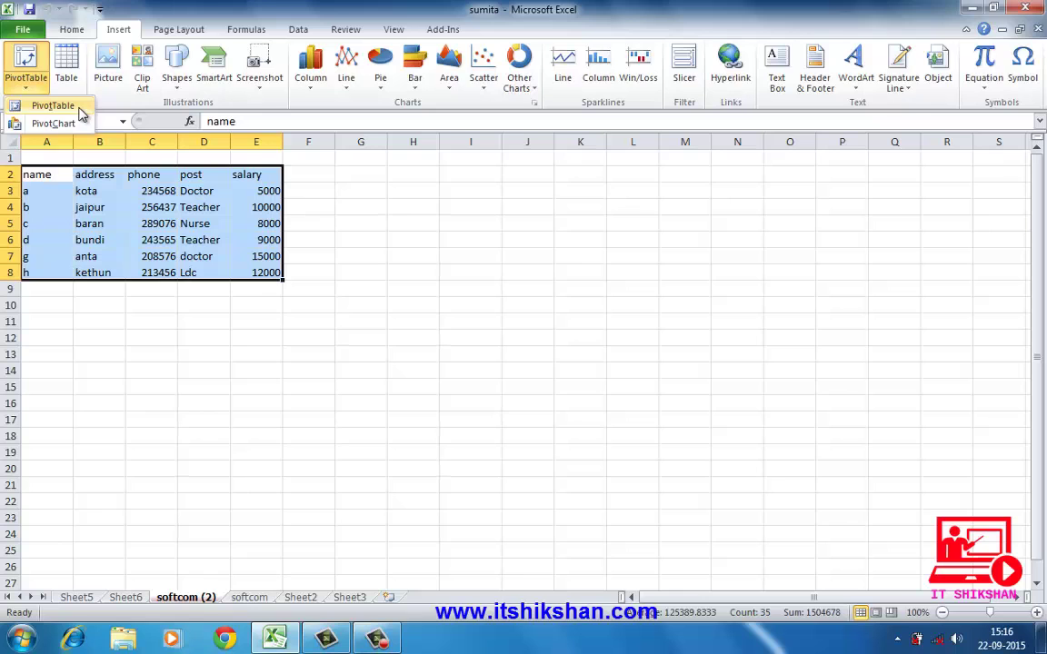
{"action": "left_click", "coordinate": [81, 113]}
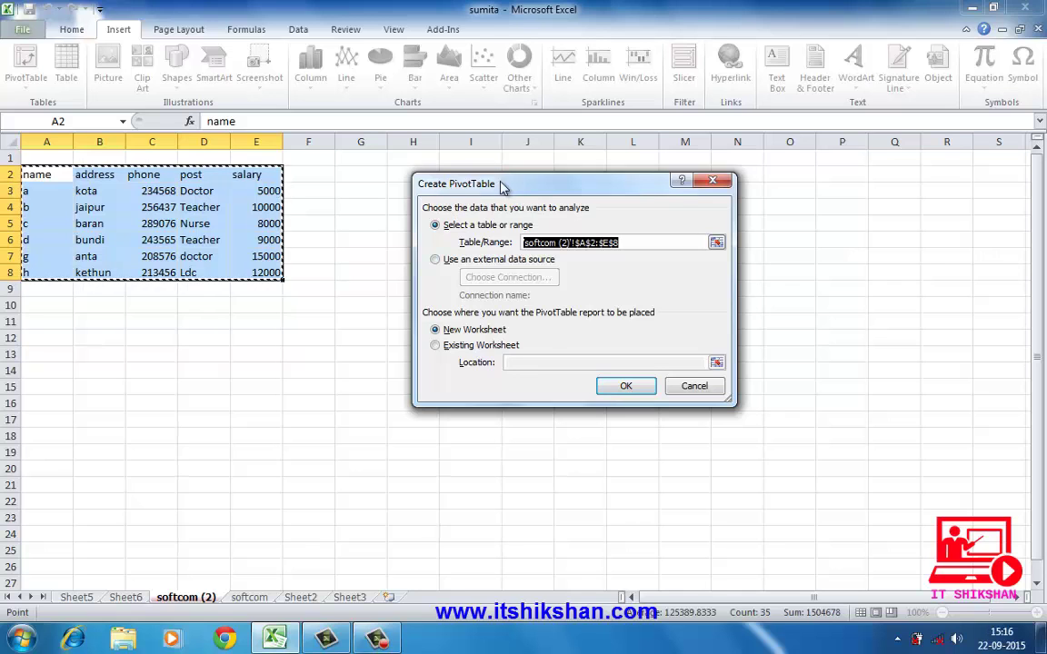
{"action": "left_click", "coordinate": [626, 387]}
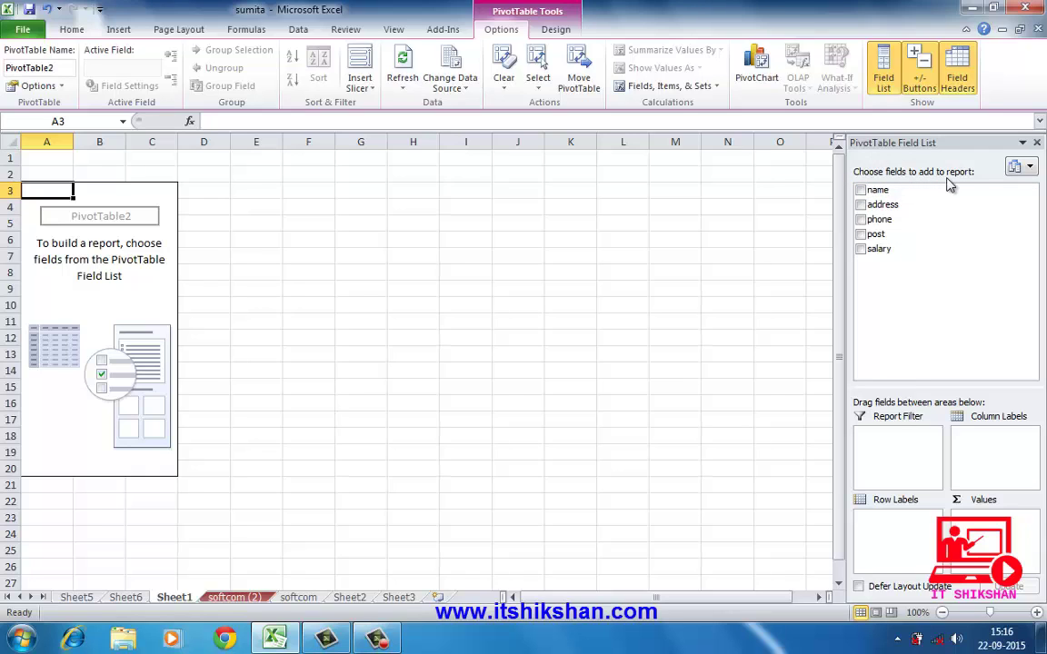
- Tick the name, address, phone, post and salary fields; salary totals 59000
{"action": "left_click", "coordinate": [860, 190]}
{"action": "left_click", "coordinate": [860, 204]}
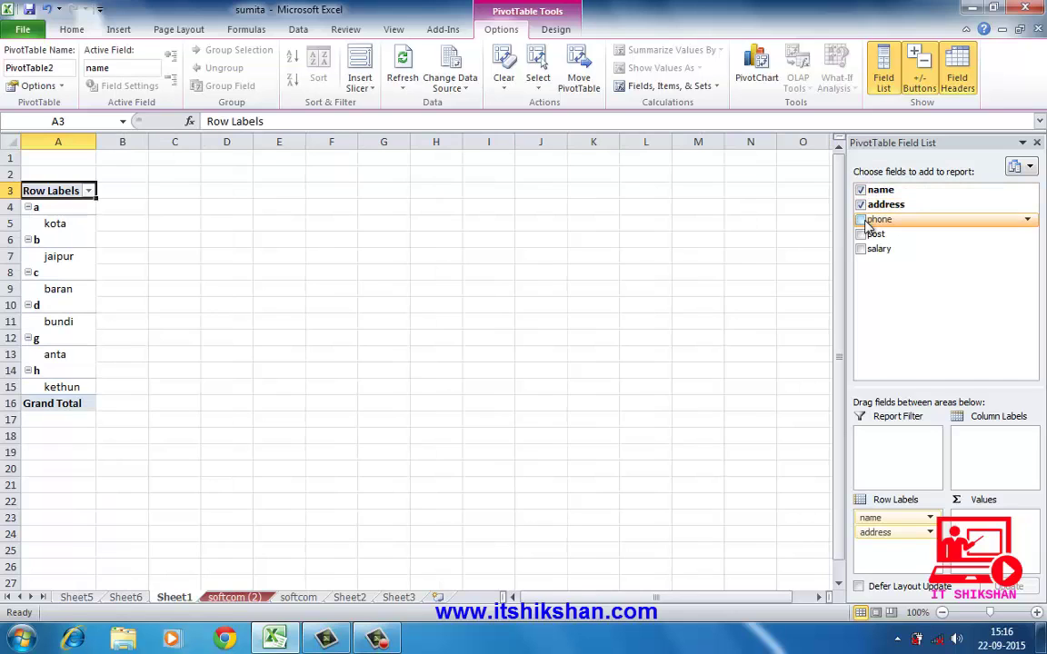
{"action": "left_click", "coordinate": [860, 219]}
{"action": "left_click", "coordinate": [860, 235]}
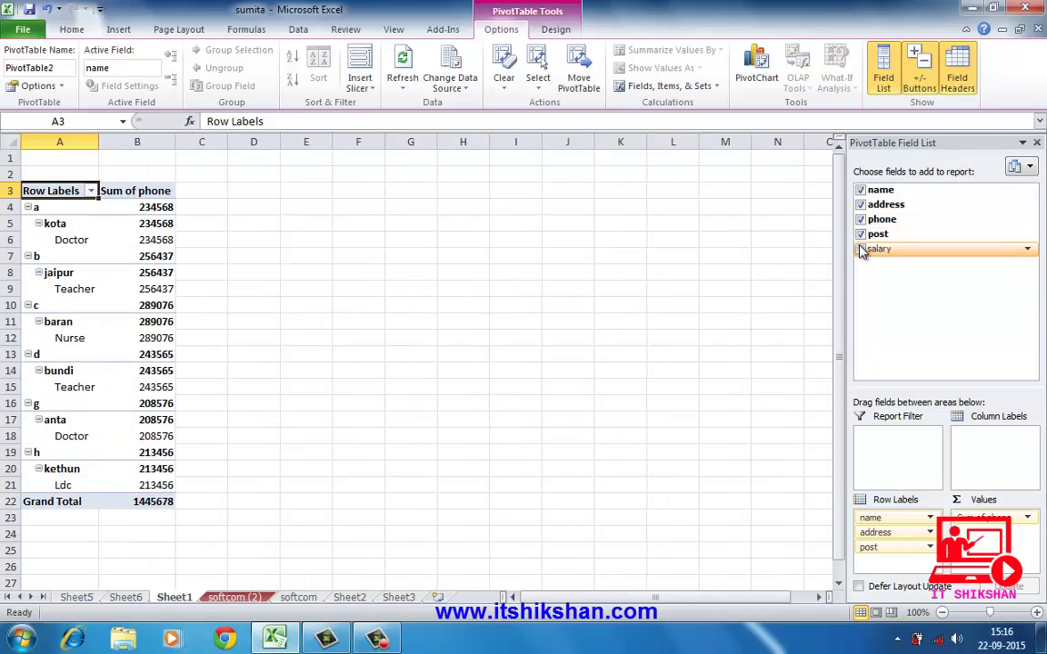
{"action": "left_click", "coordinate": [860, 248]}
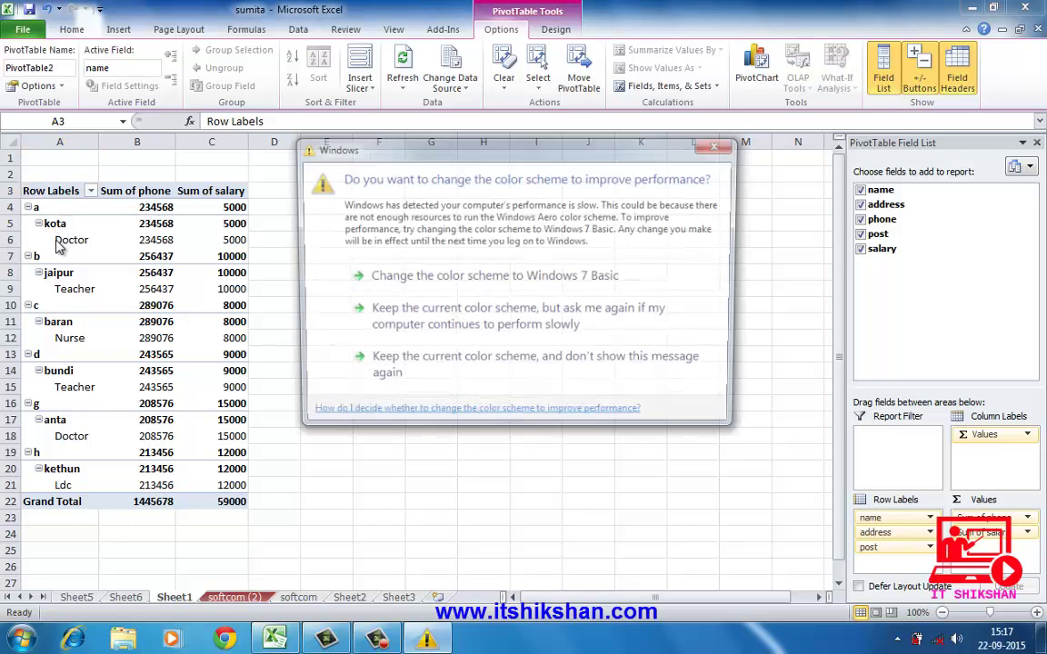
- Dismiss the colour-scheme prompt and move Sum of phone and Sum of salary to Row Labels
{"action": "left_click", "coordinate": [721, 147]}
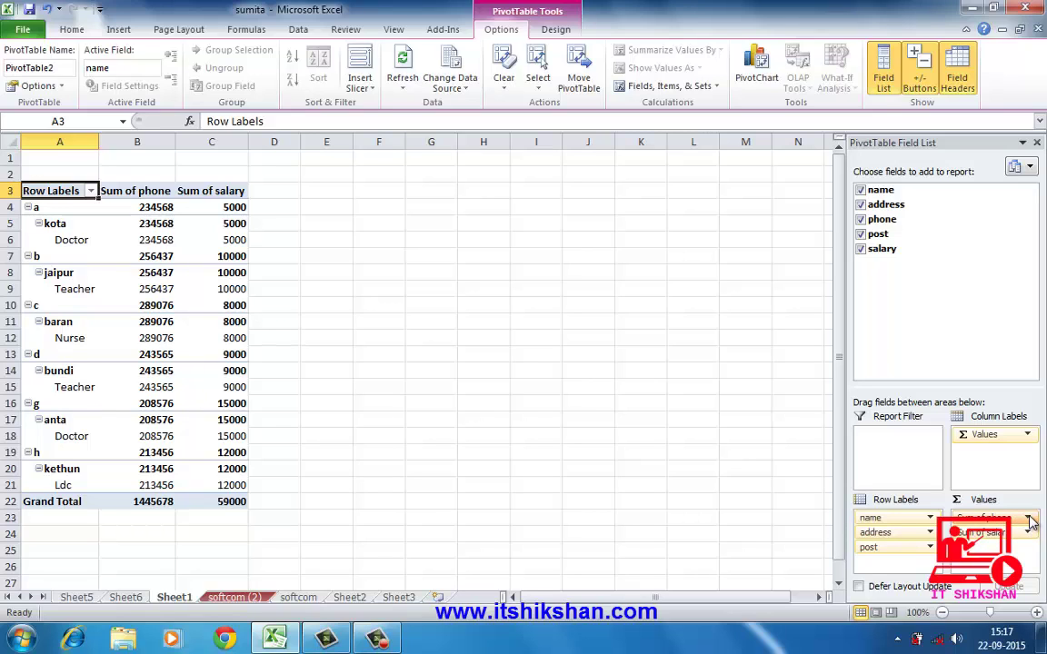
{"action": "left_click", "coordinate": [1030, 520]}
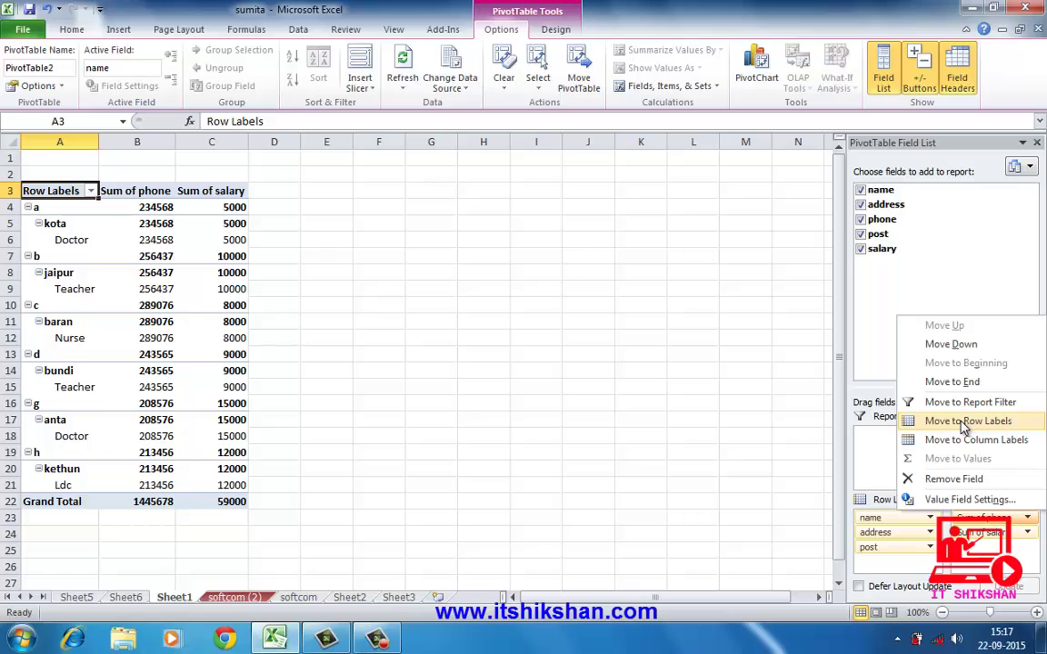
{"action": "left_click", "coordinate": [964, 422]}
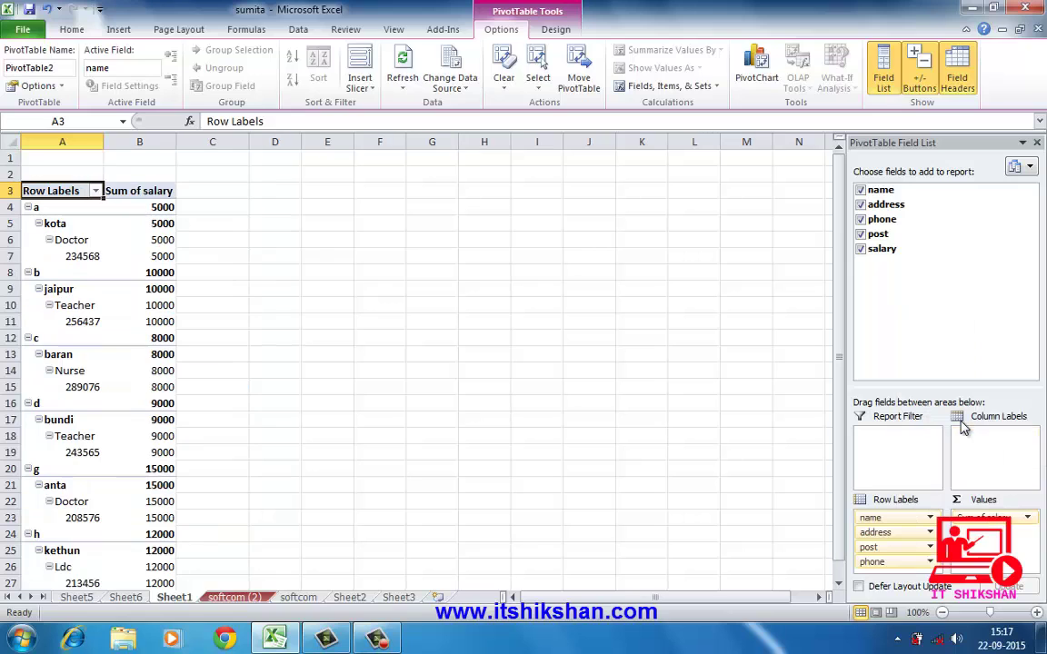
{"action": "left_click", "coordinate": [1030, 519]}
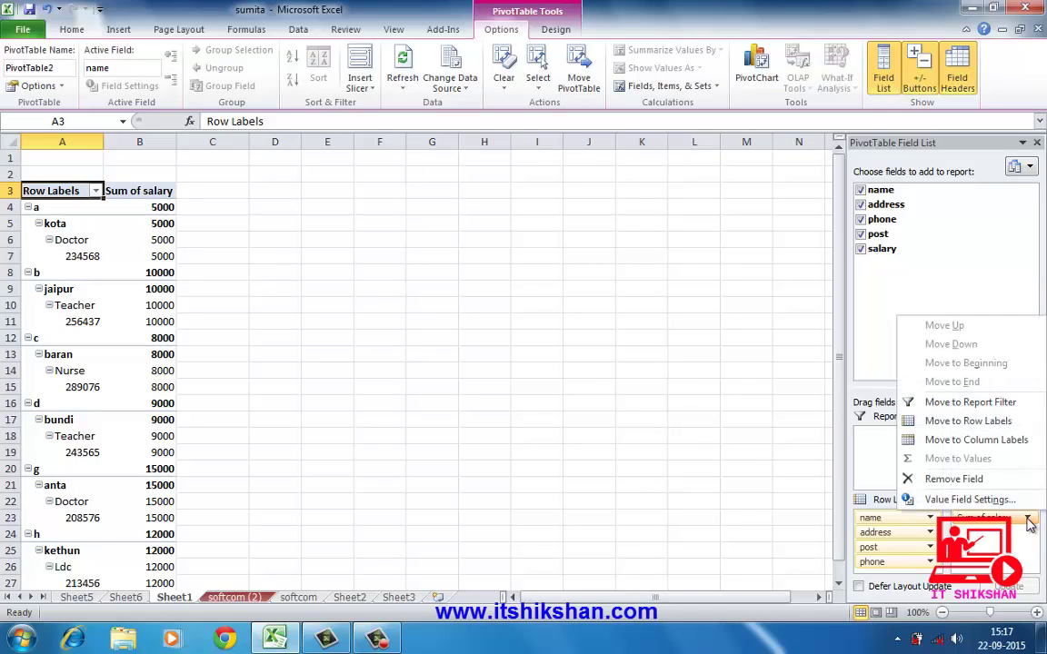
{"action": "left_click", "coordinate": [959, 420]}
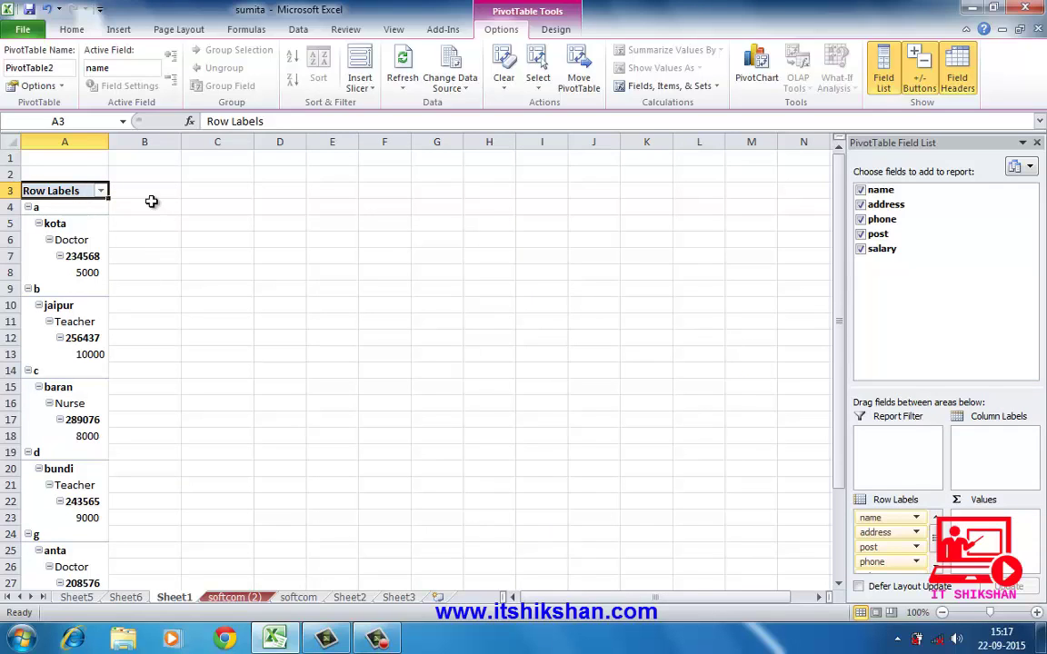
{"action": "mouse_move", "coordinate": [836, 318]}
{"action": "left_mouse_down"}
{"action": "mouse_move", "coordinate": [854, 420]}
{"action": "mouse_move", "coordinate": [854, 518]}
{"action": "left_mouse_up"}
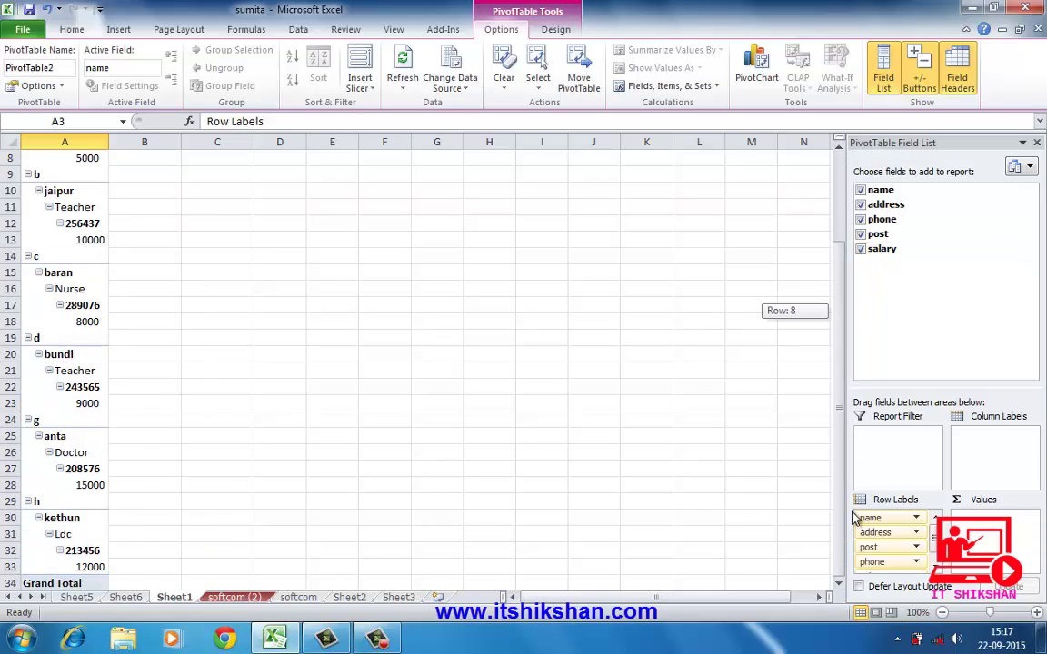
{"action": "left_click_drag", "start_coordinate": [858, 411], "coordinate": [773, 269]}
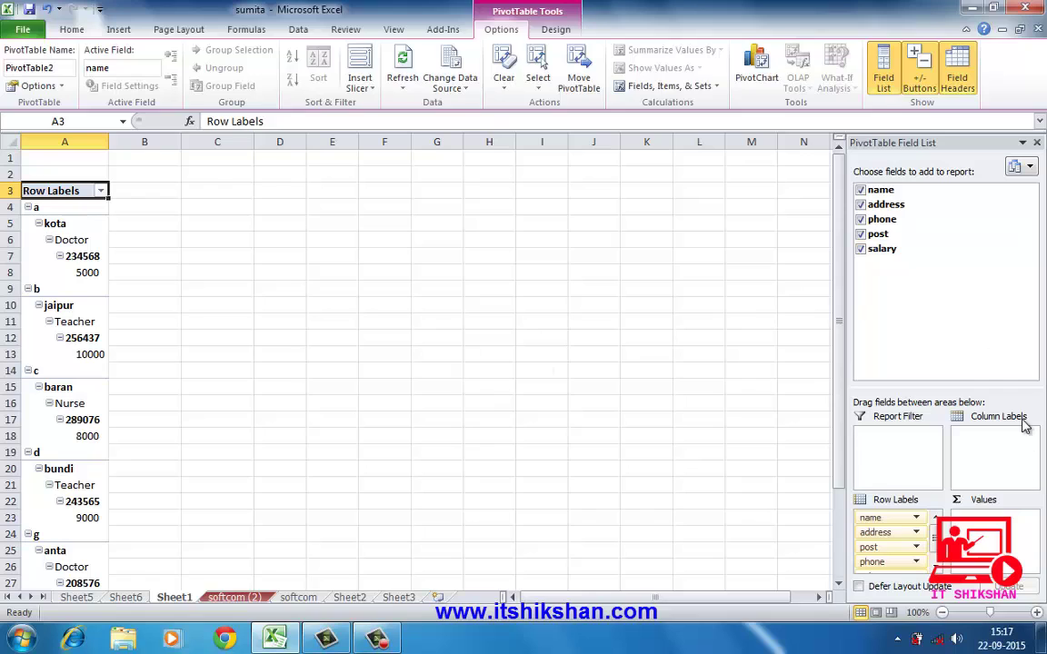
- Close the PivotTable Field List and undo the PivotTable changes with Ctrl+Z
{"action": "left_click", "coordinate": [1039, 144]}
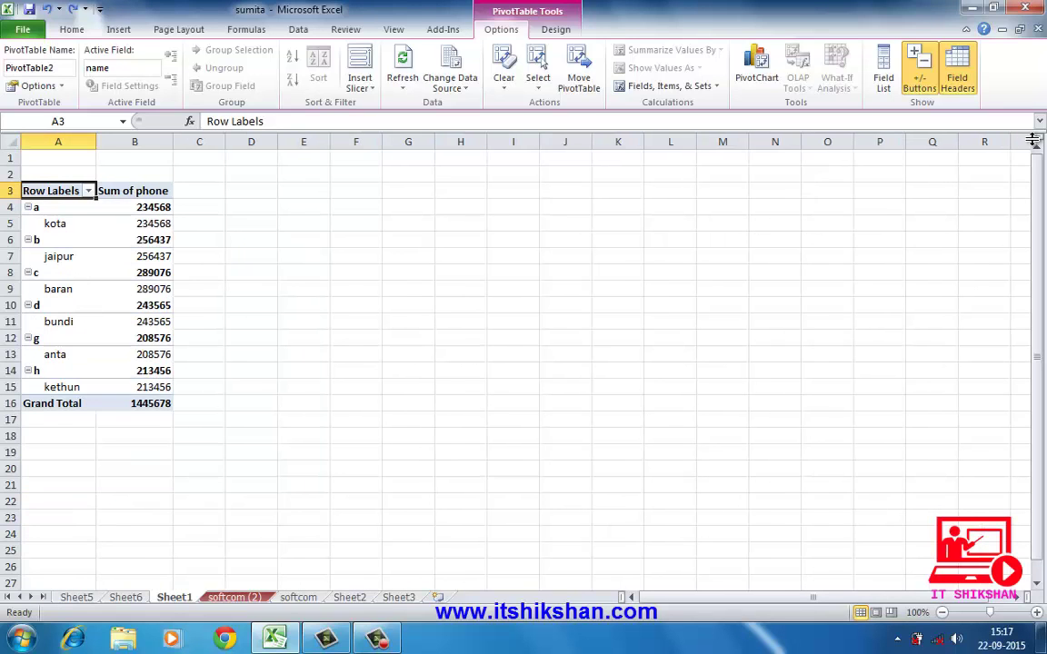
{"action": "key", "text": "ctrl+z"}
{"action": "key", "text": "ctrl+z"}
{"action": "key", "text": "ctrl+z"}
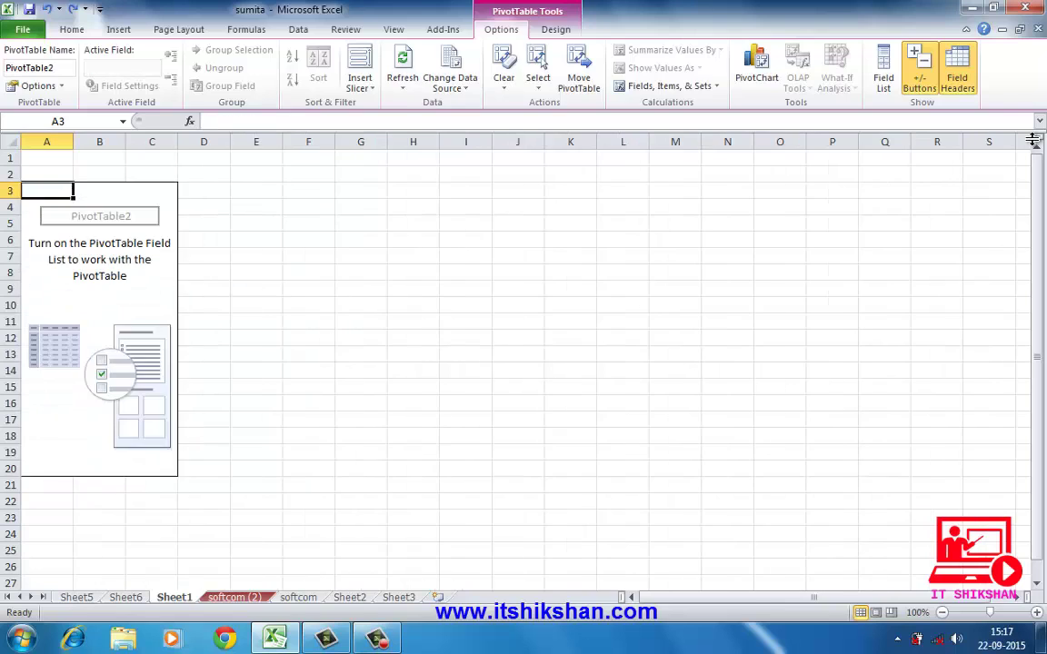
{"action": "key", "text": "ctrl+z"}
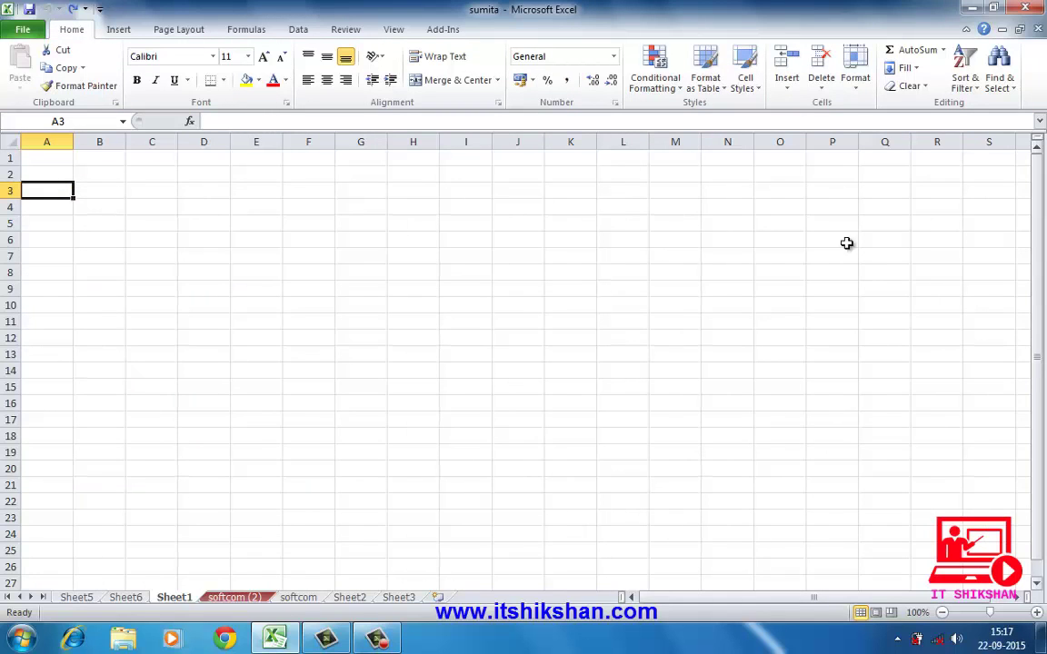
{"action": "left_click", "coordinate": [518, 351]}
- Reopen the sumita workbook from Documents, discarding changes, and select the employee table
{"action": "left_click", "coordinate": [25, 32]}
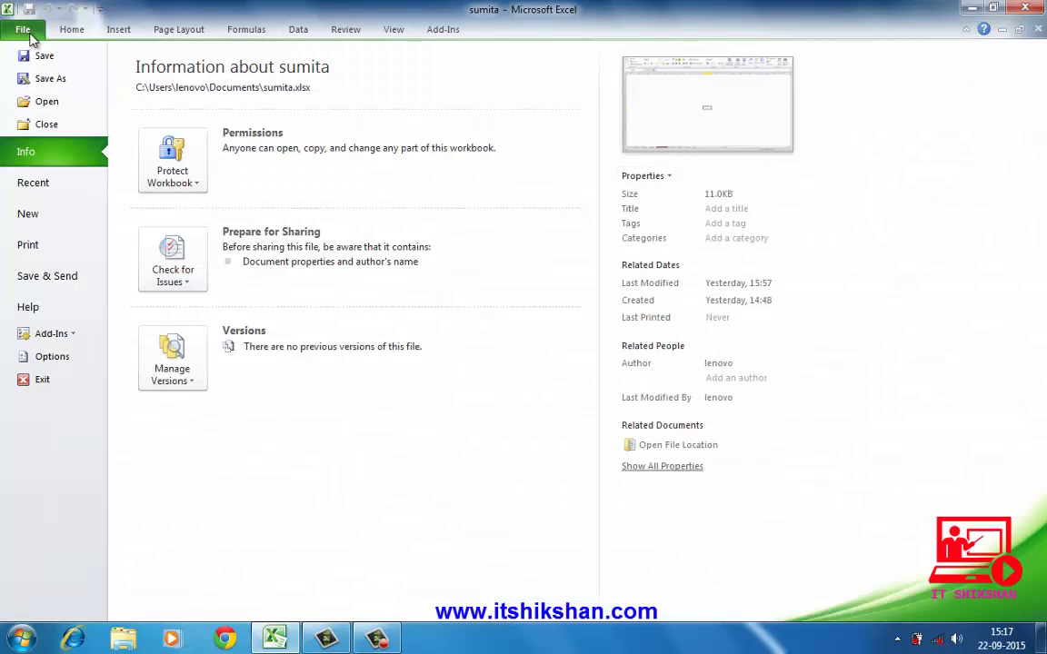
{"action": "left_click", "coordinate": [33, 184]}
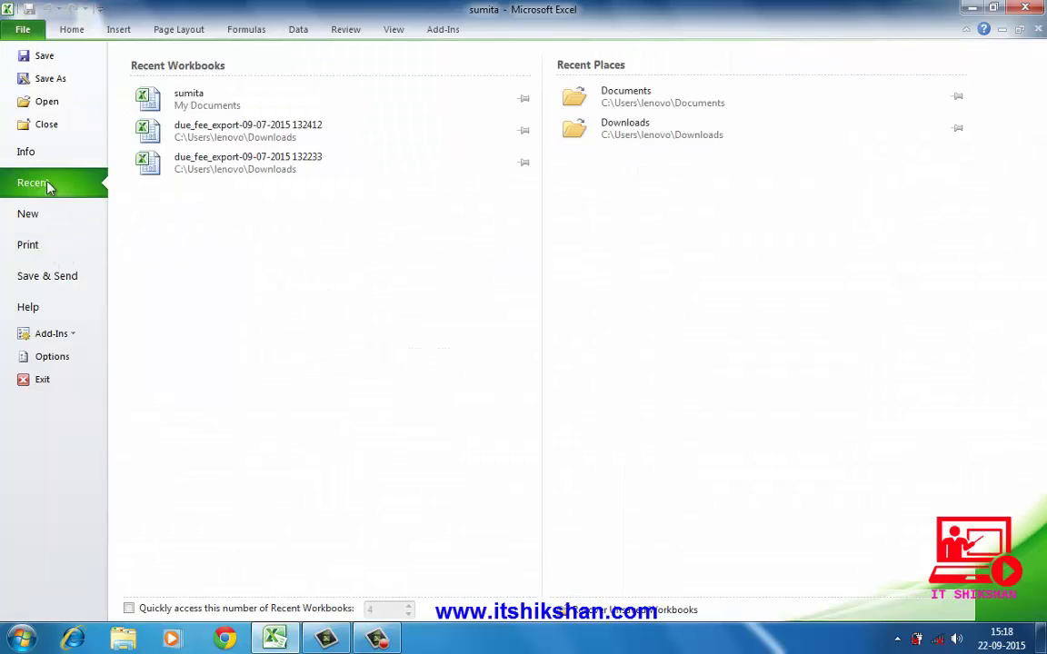
{"action": "left_click", "coordinate": [175, 91]}
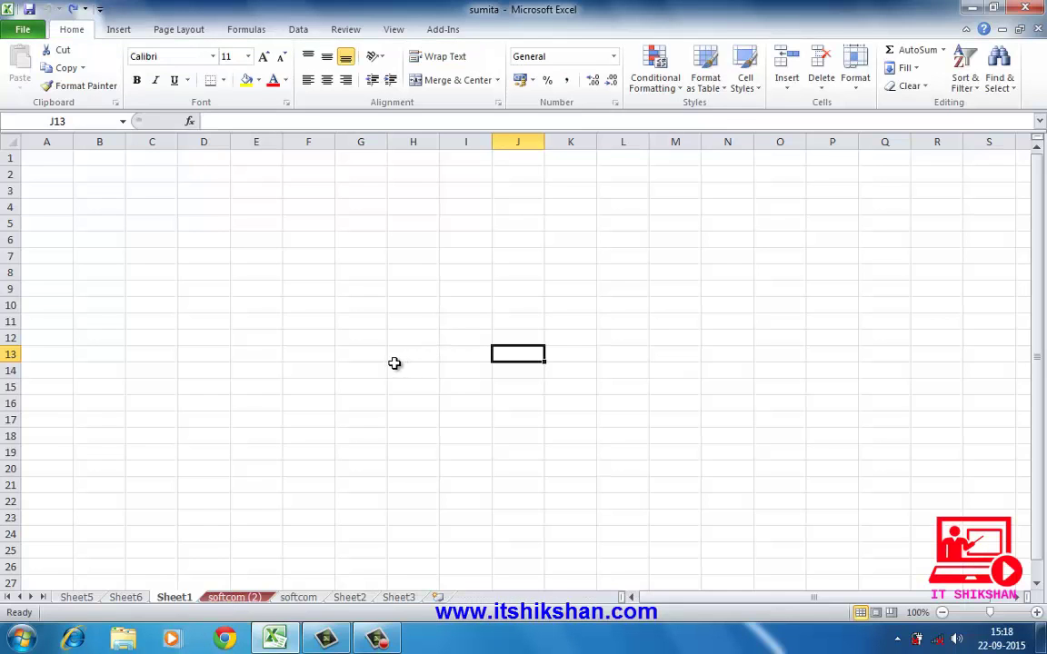
{"action": "left_click", "coordinate": [309, 304]}
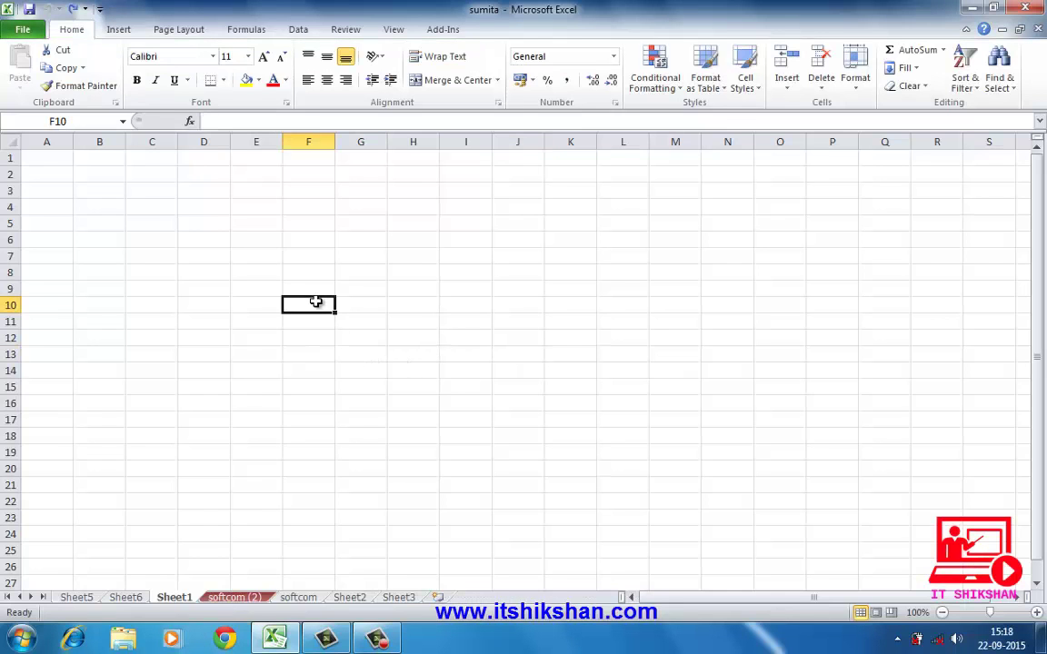
{"action": "left_click", "coordinate": [25, 31]}
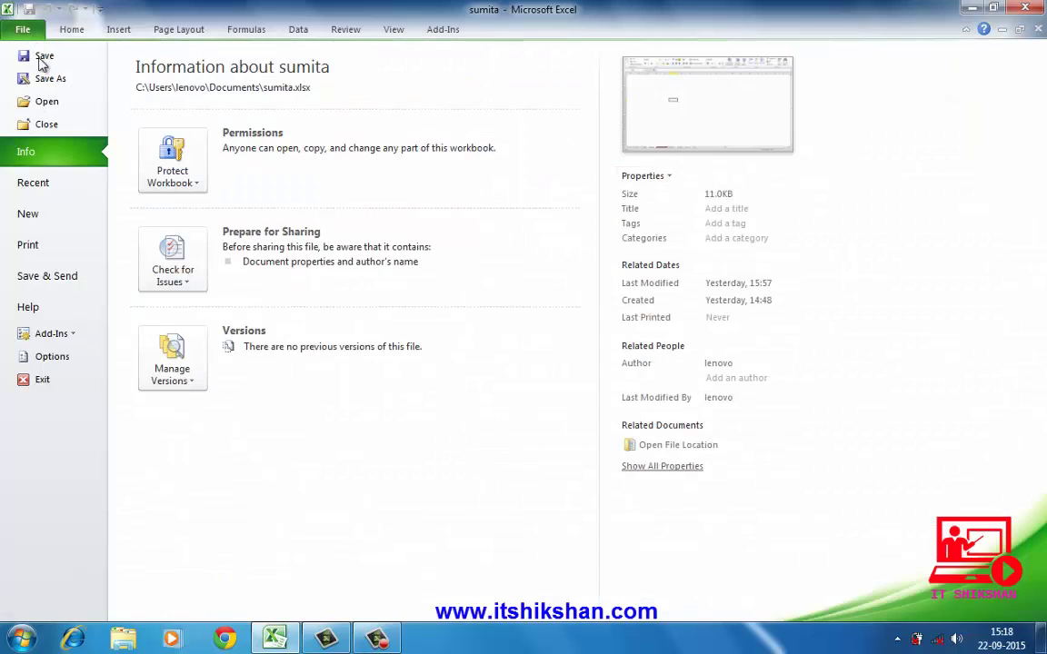
{"action": "left_click", "coordinate": [48, 103]}
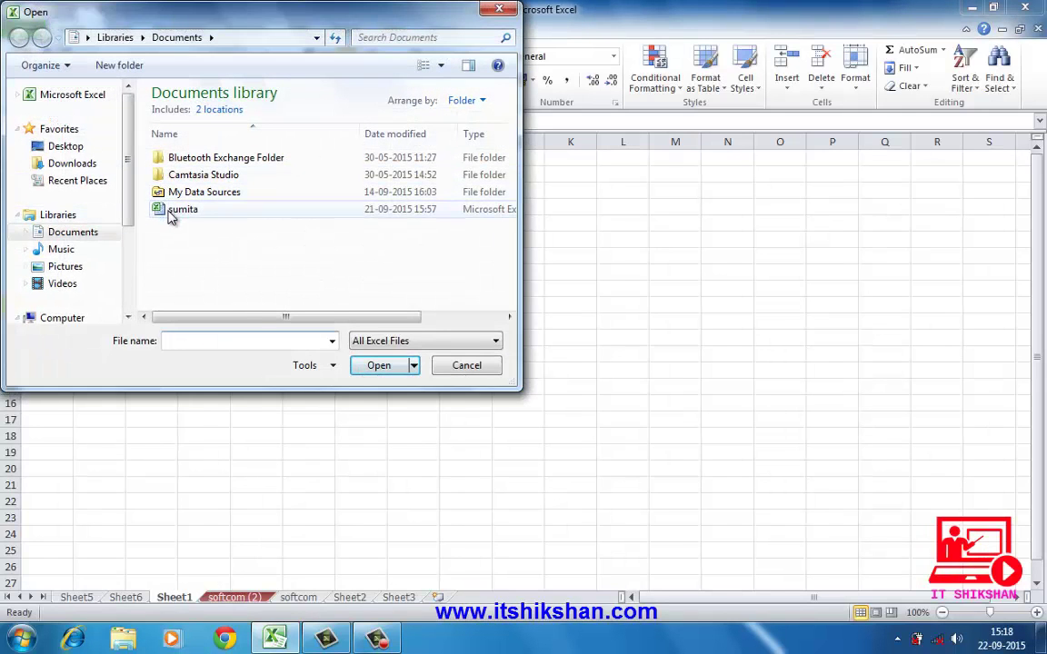
{"action": "left_click", "coordinate": [173, 212]}
{"action": "left_click", "coordinate": [385, 367]}
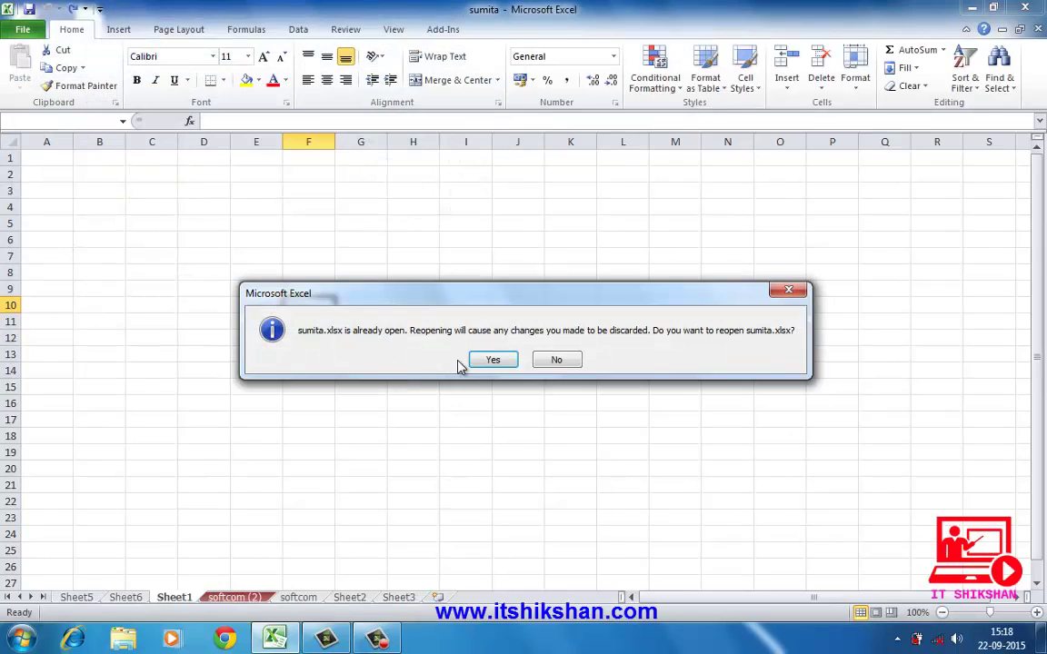
{"action": "left_click", "coordinate": [493, 357]}
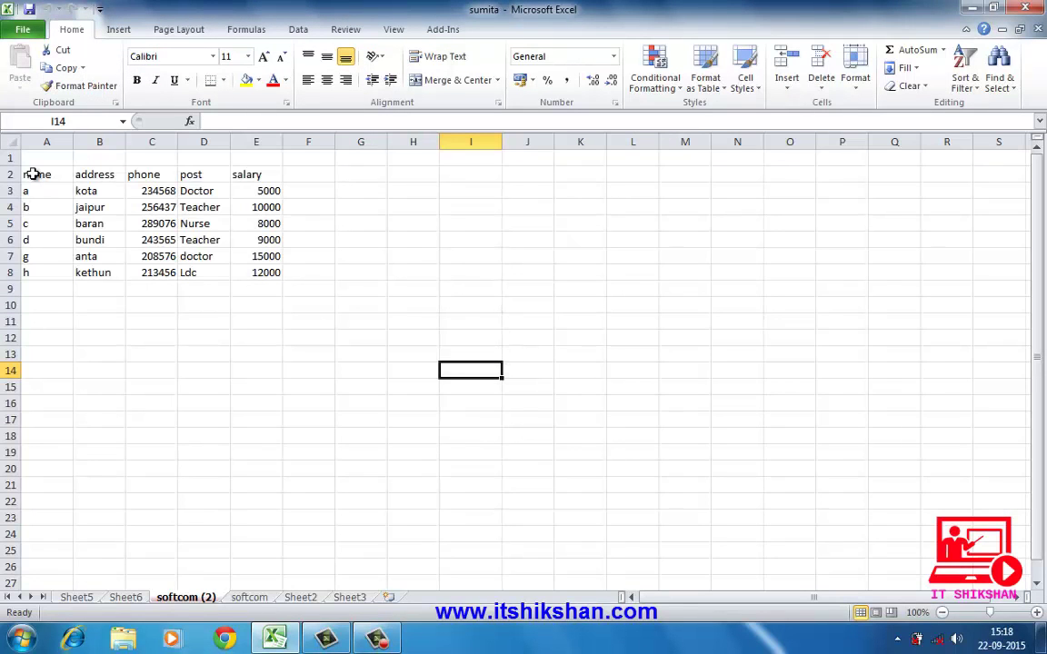
{"action": "mouse_move", "coordinate": [33, 174]}
{"action": "left_mouse_down"}
{"action": "mouse_move", "coordinate": [272, 250]}
{"action": "mouse_move", "coordinate": [273, 272]}
{"action": "left_mouse_up"}
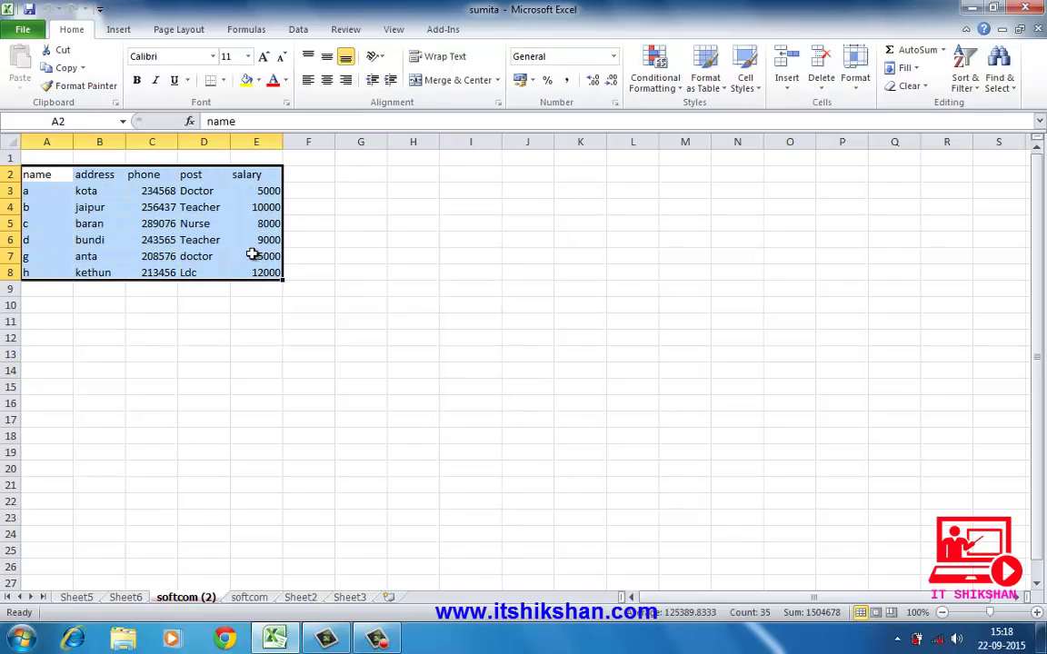
- Insert a PivotTable with PivotChart from the employee table on a new worksheet
{"action": "left_click", "coordinate": [114, 30]}
{"action": "left_click", "coordinate": [25, 84]}
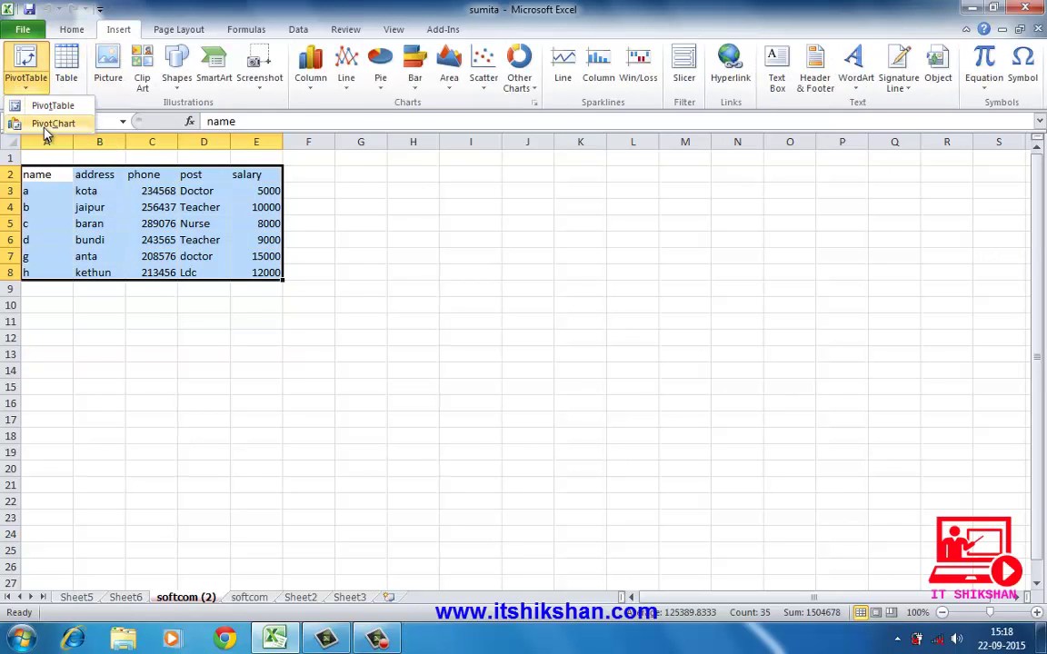
{"action": "left_click", "coordinate": [48, 127]}
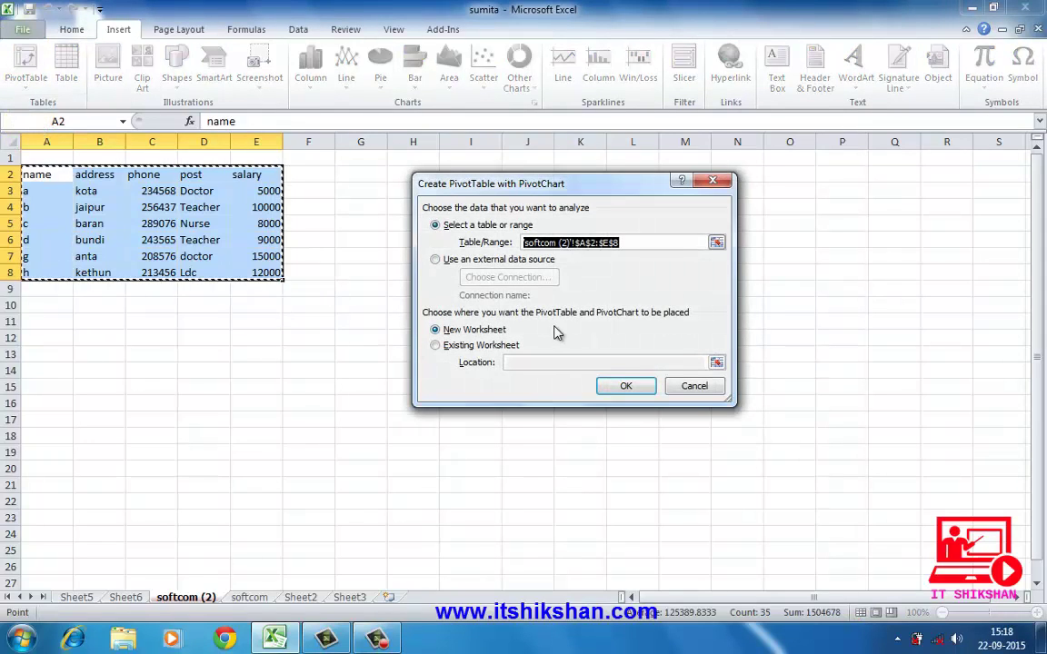
{"action": "left_click", "coordinate": [625, 387]}
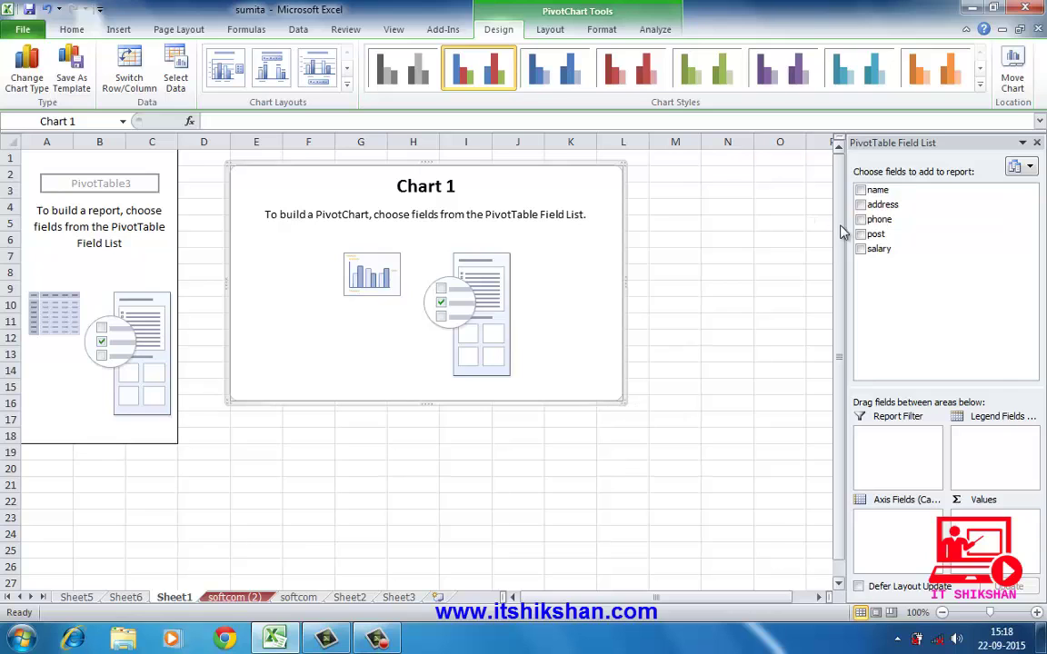
- Add name, address and post as rows, with phone and salary as summed values
{"action": "left_click", "coordinate": [861, 191]}
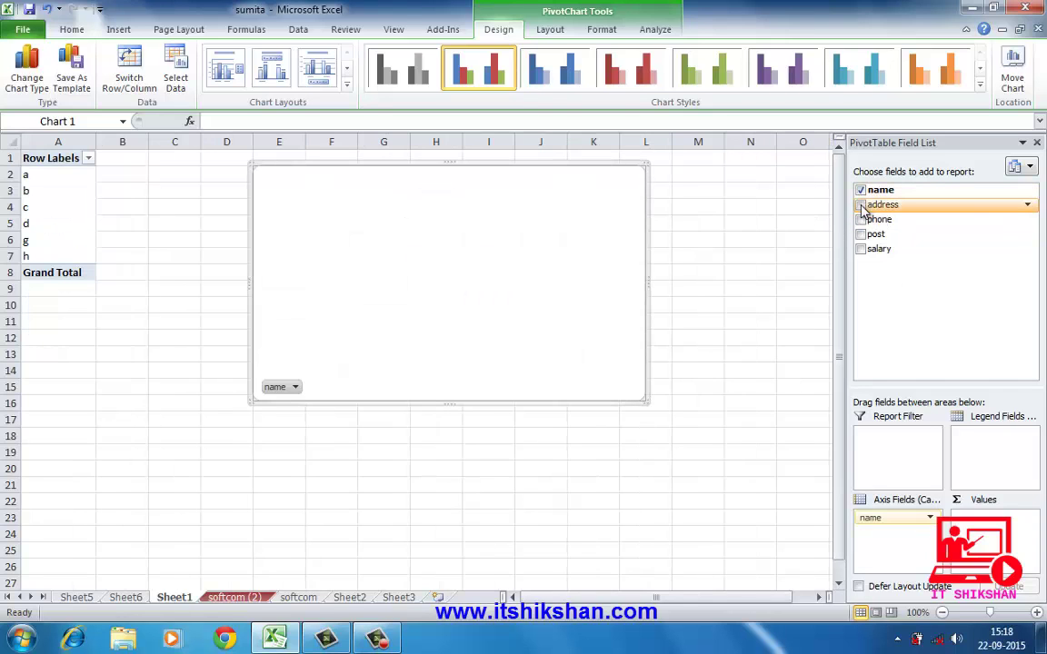
{"action": "left_click", "coordinate": [861, 205]}
{"action": "left_click", "coordinate": [861, 219]}
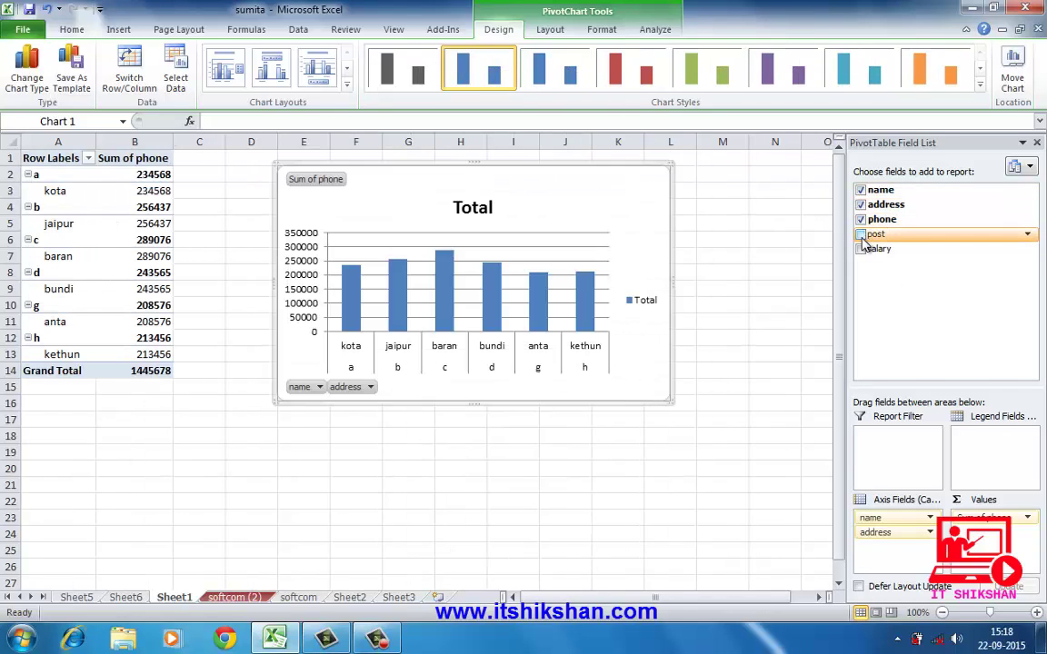
{"action": "left_click", "coordinate": [861, 234]}
{"action": "left_click", "coordinate": [861, 249]}
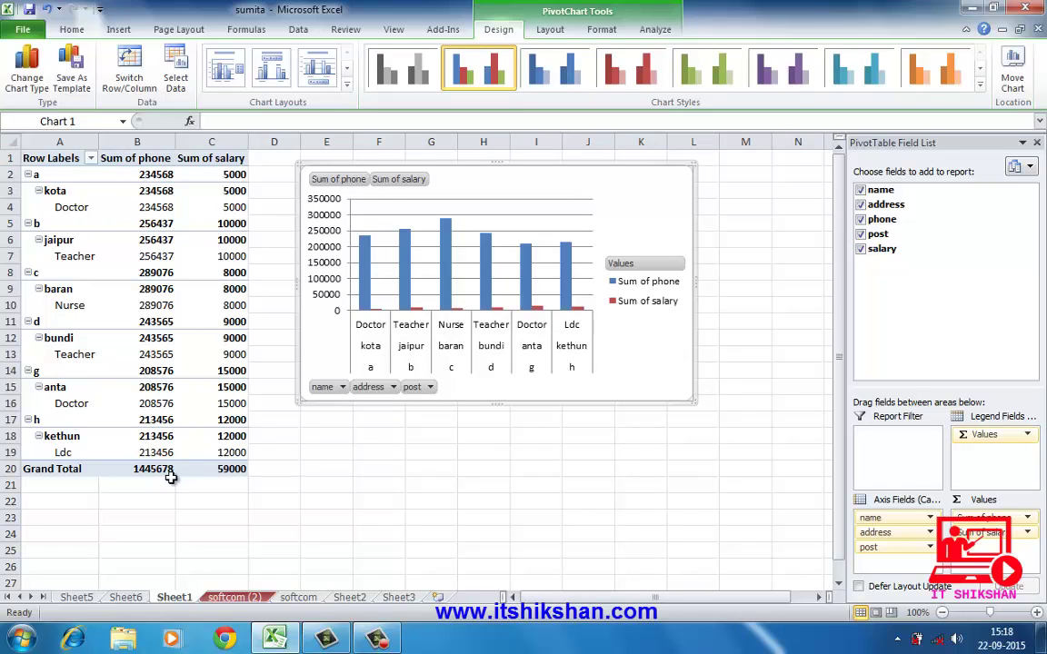
{"action": "mouse_move", "coordinate": [127, 465]}
- Apply a blue gradient chart style to the PivotChart and close the Field List
{"action": "left_click", "coordinate": [986, 85]}
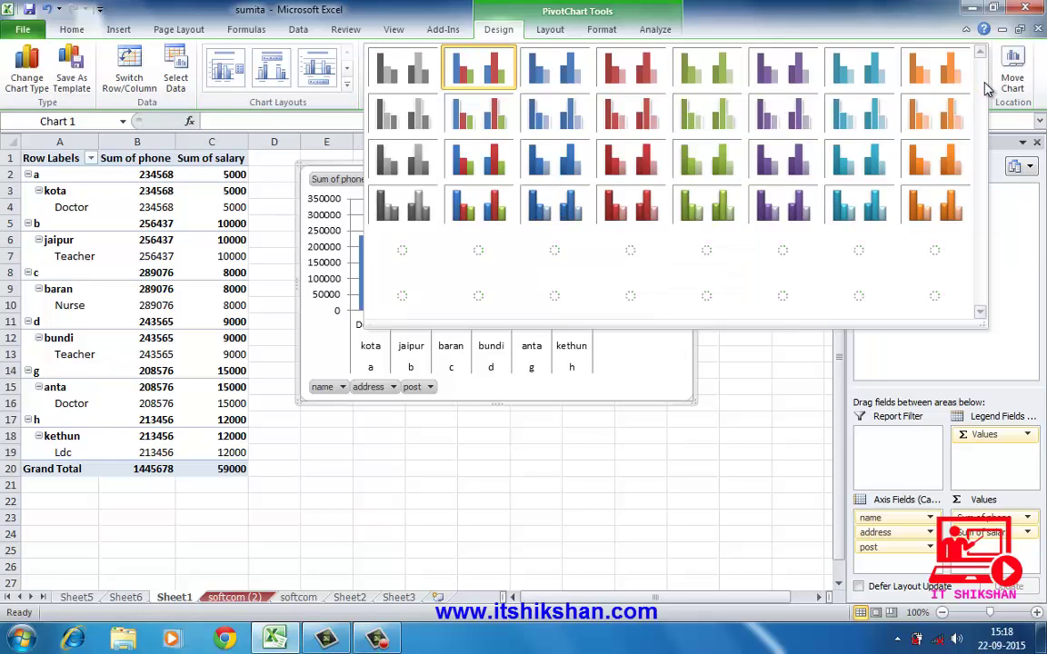
{"action": "left_click", "coordinate": [539, 209]}
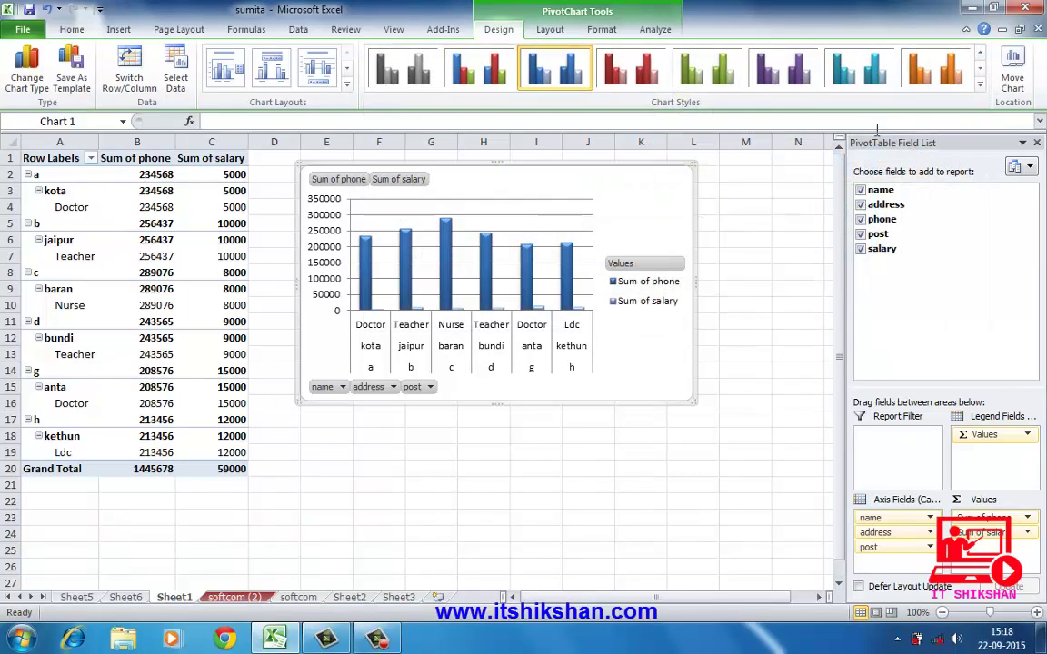
{"action": "left_click", "coordinate": [346, 86]}
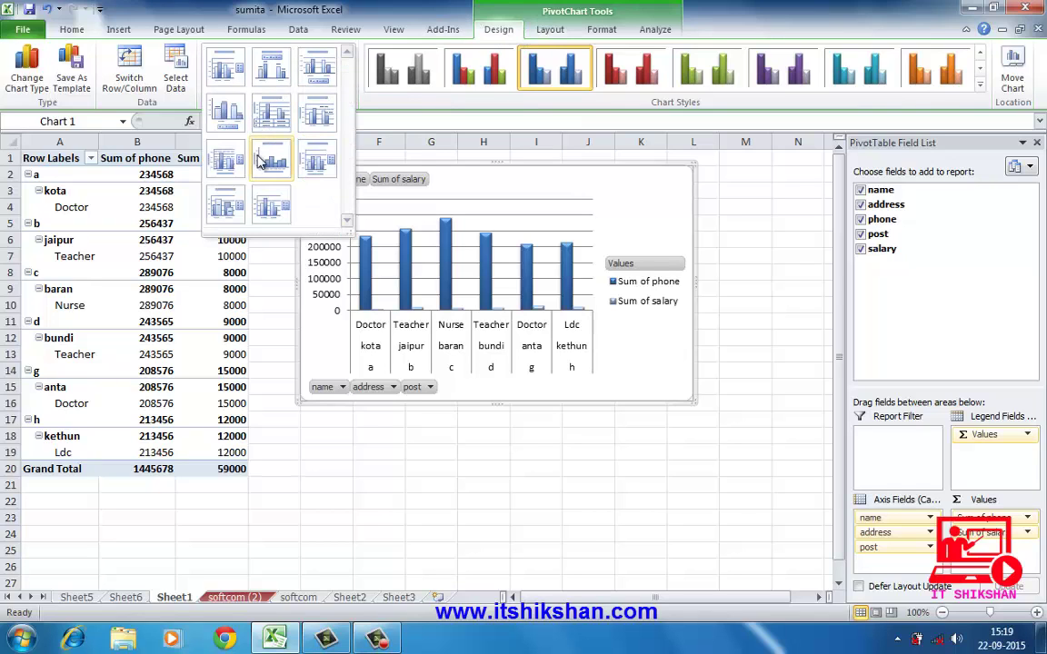
{"action": "left_click", "coordinate": [502, 535]}
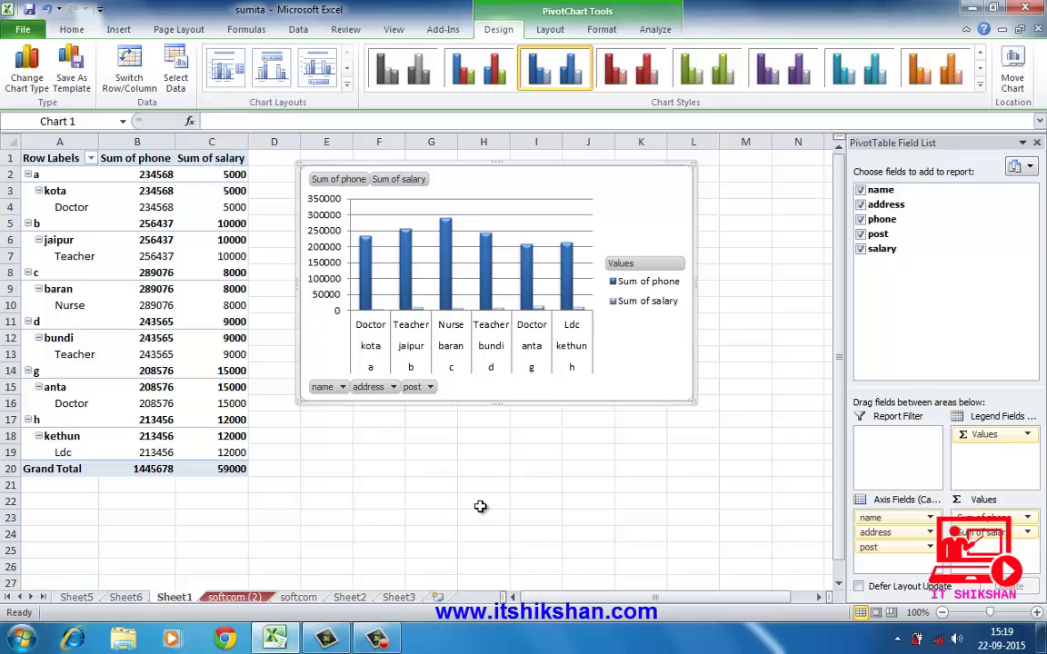
{"action": "left_click", "coordinate": [1037, 144]}
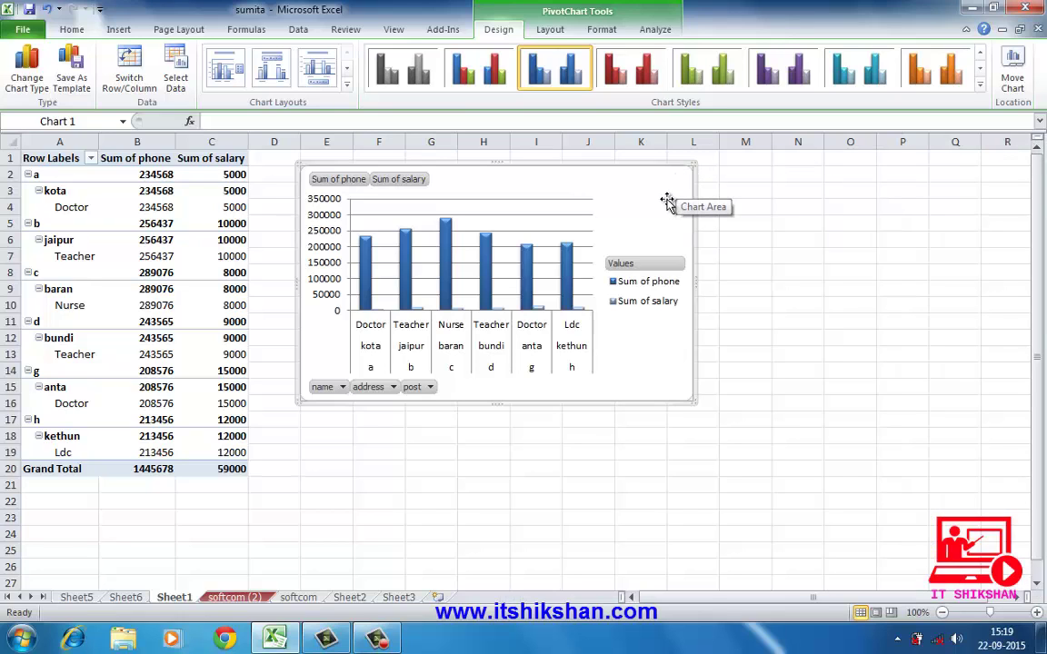
- Deselect the chart at G22 and undo the pivot changes back to name and address rows
{"action": "left_click", "coordinate": [115, 33]}
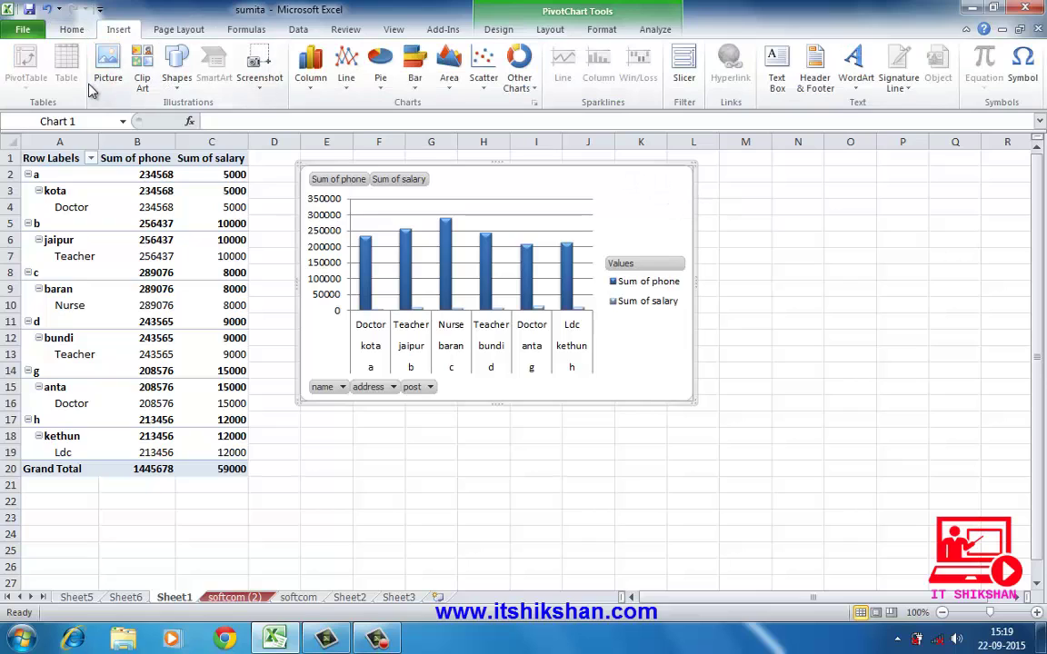
{"action": "left_click", "coordinate": [431, 501]}
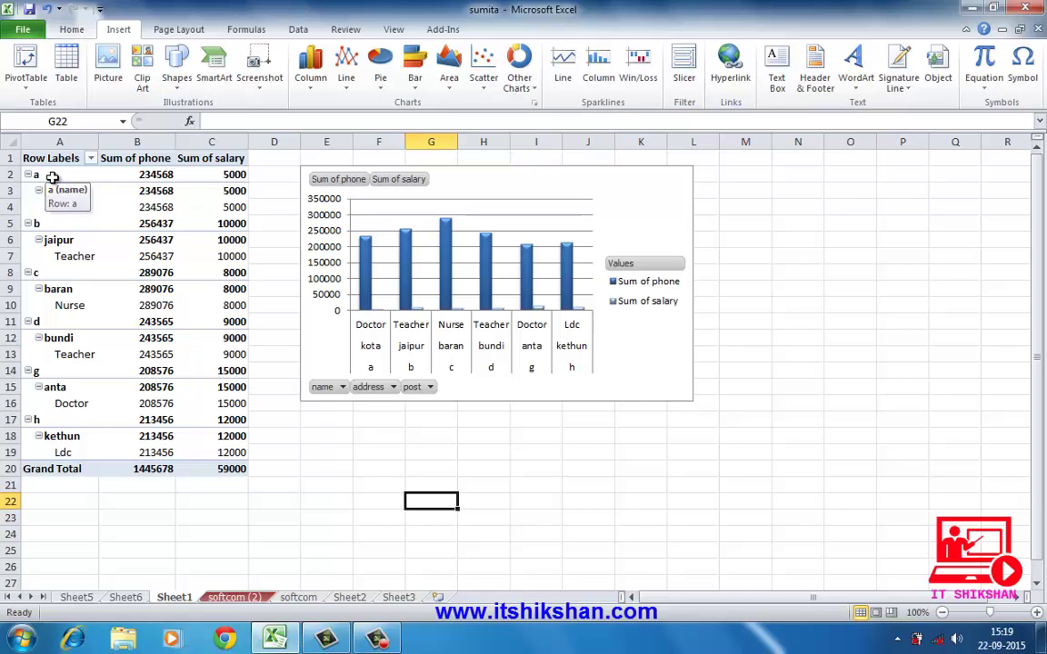
{"action": "key", "text": "ctrl+z"}
{"action": "key", "text": "ctrl+z"}
{"action": "key", "text": "ctrl+z"}
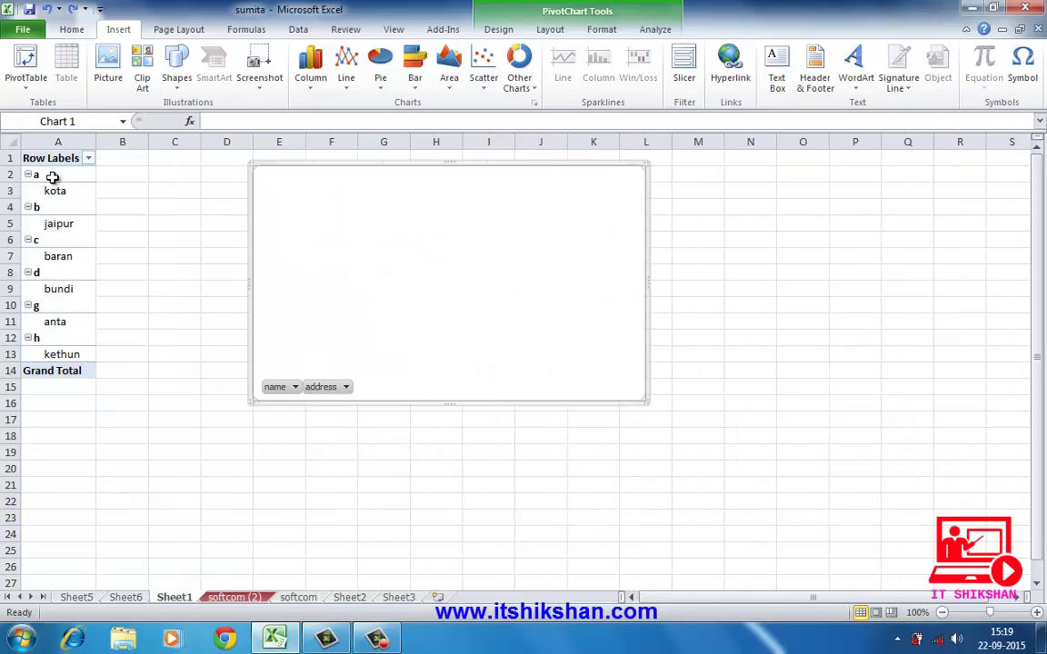
{"action": "key", "text": "ctrl+z"}
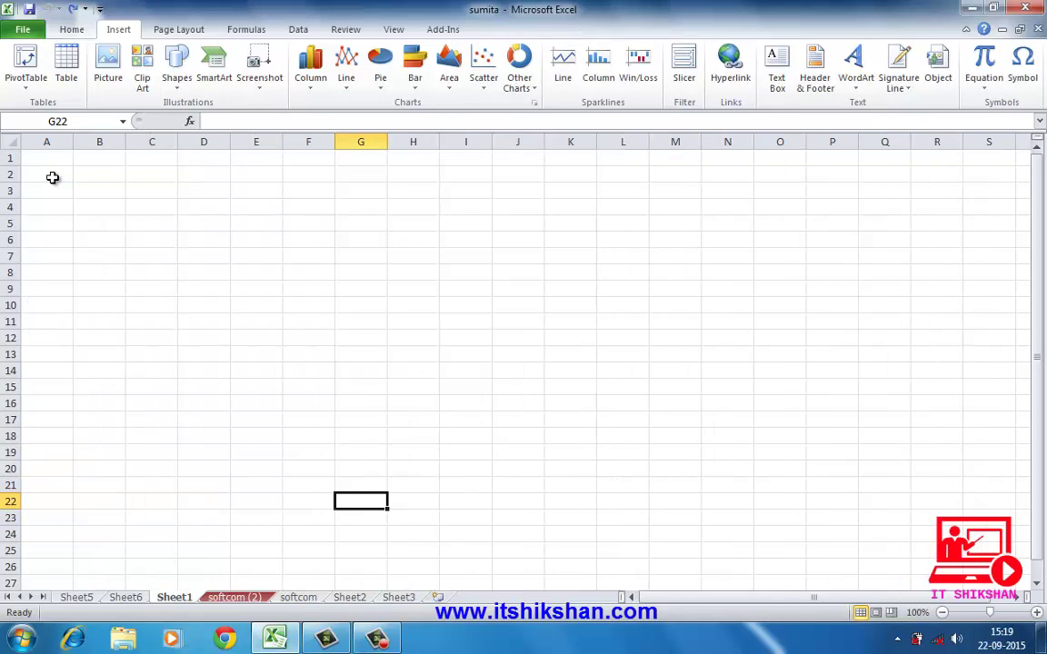
- Cancel the Create Table dialog and reopen sumita from Documents, discarding changes
{"action": "left_click", "coordinate": [67, 81]}
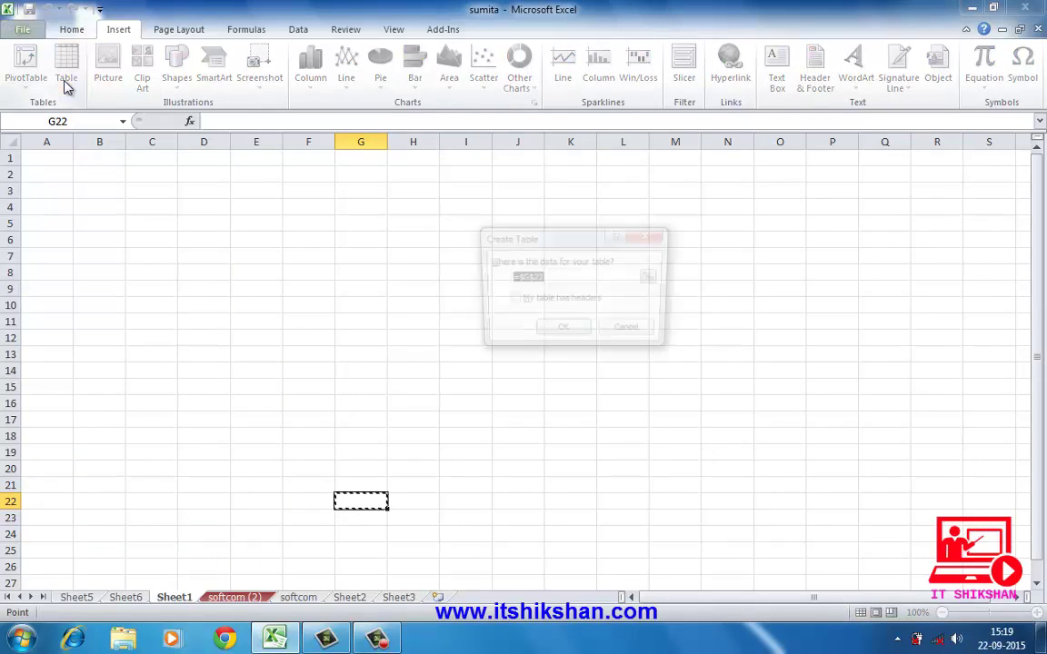
{"action": "left_click", "coordinate": [649, 235]}
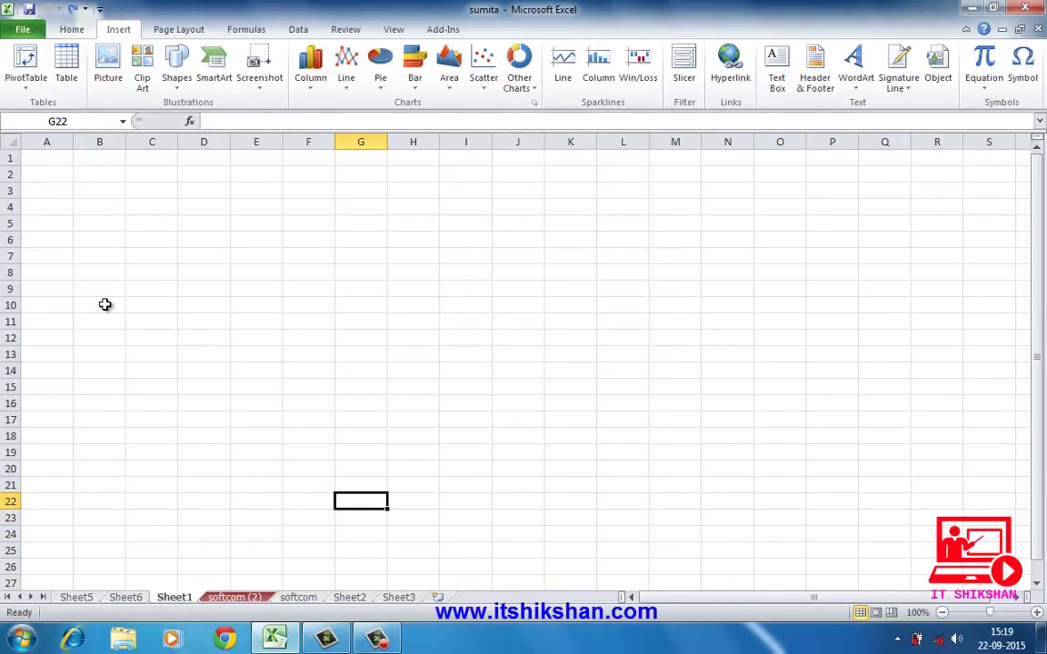
{"action": "left_click", "coordinate": [24, 32]}
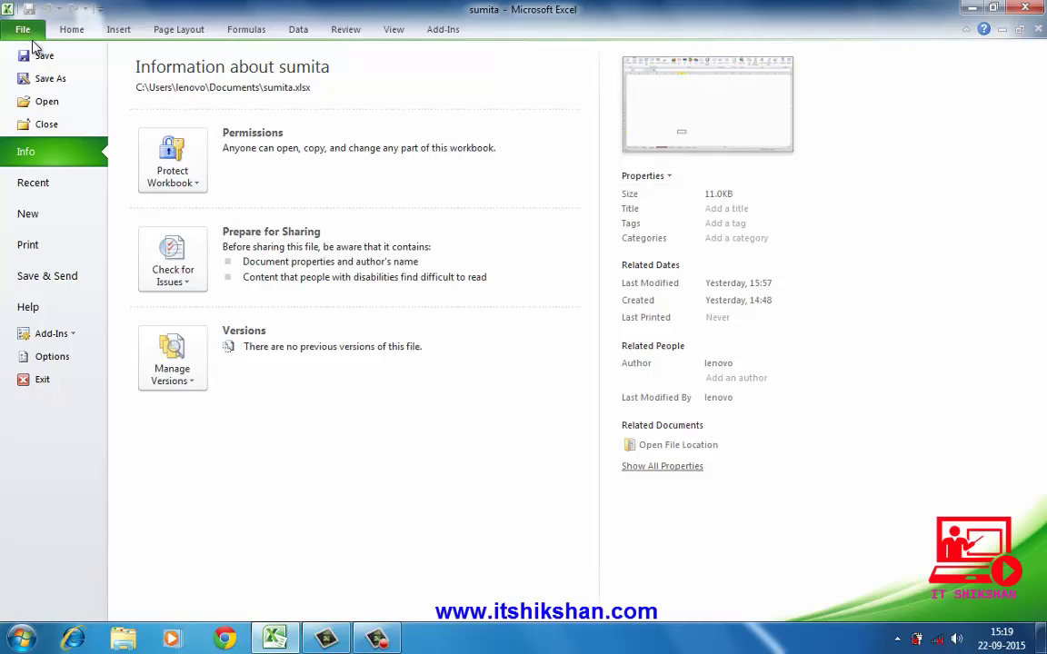
{"action": "left_click", "coordinate": [44, 103]}
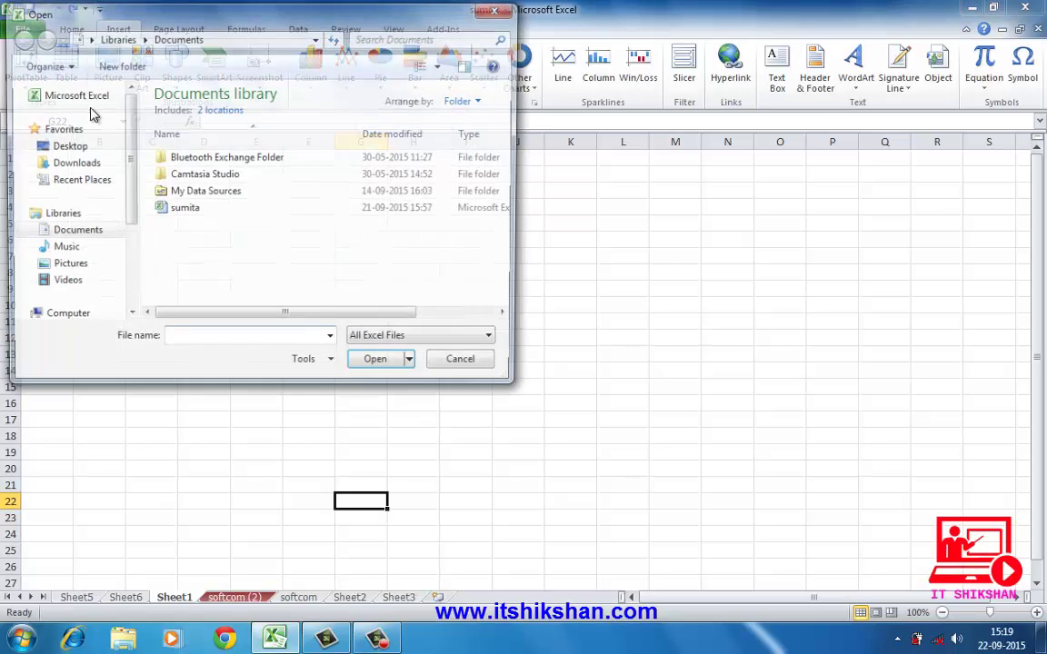
{"action": "left_click", "coordinate": [179, 211]}
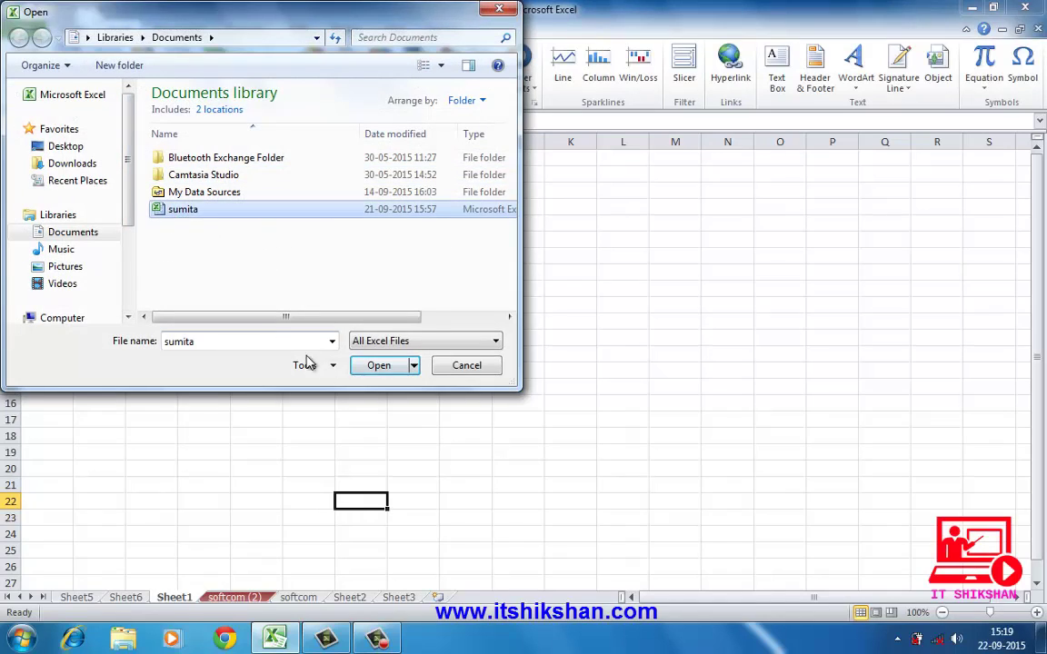
{"action": "left_click", "coordinate": [379, 365]}
{"action": "left_click", "coordinate": [499, 364]}
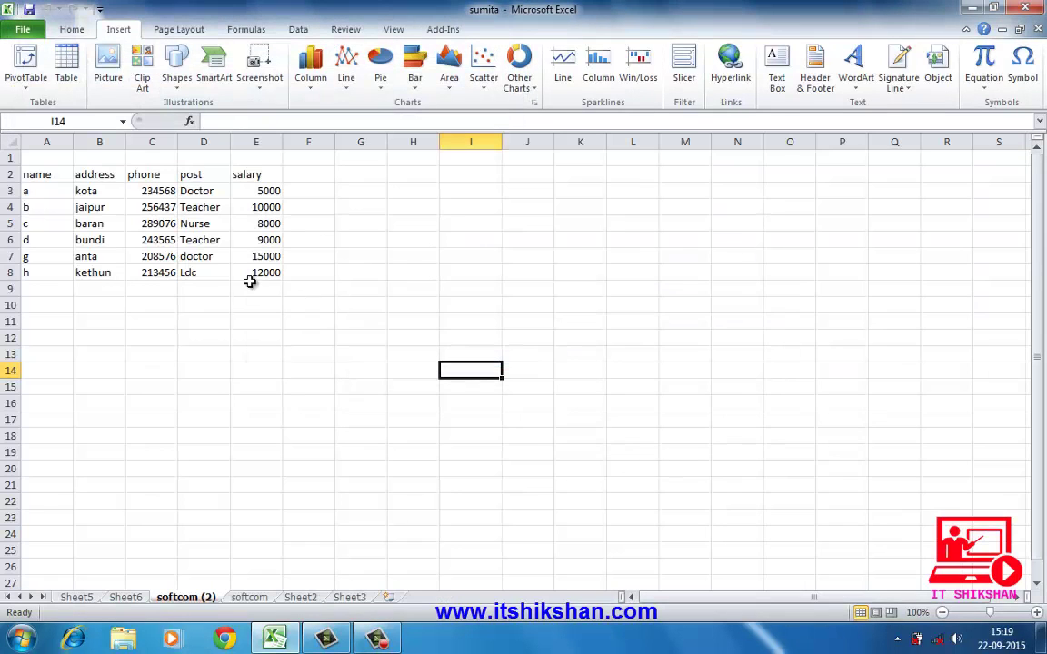
{"action": "left_click", "coordinate": [31, 174]}
{"action": "left_click_drag", "start_coordinate": [31, 174], "coordinate": [279, 288]}
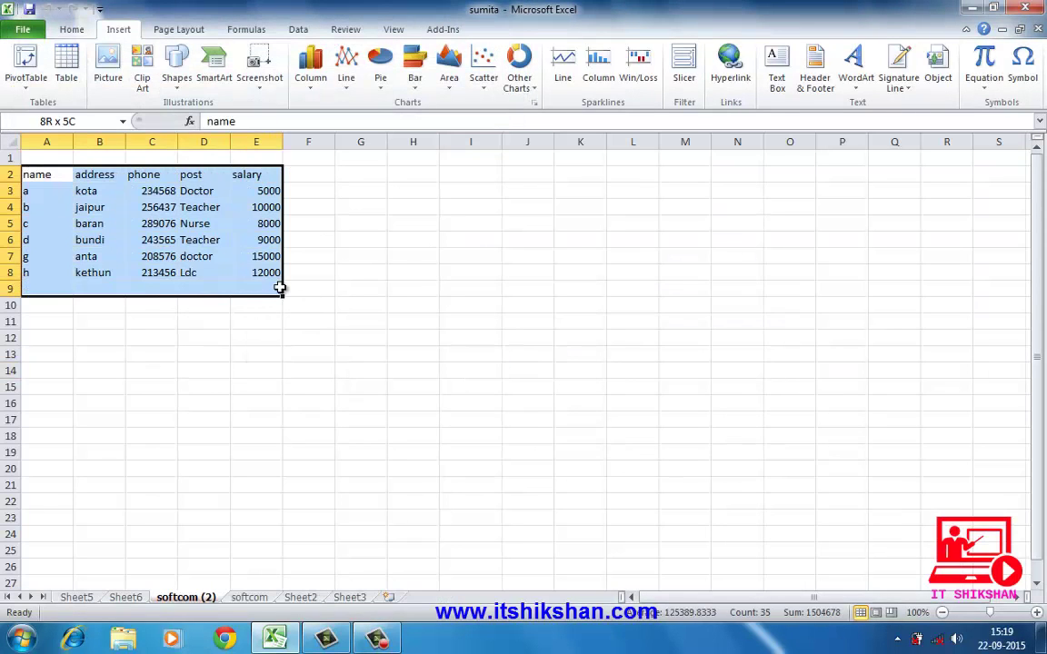
{"action": "left_click", "coordinate": [66, 69]}
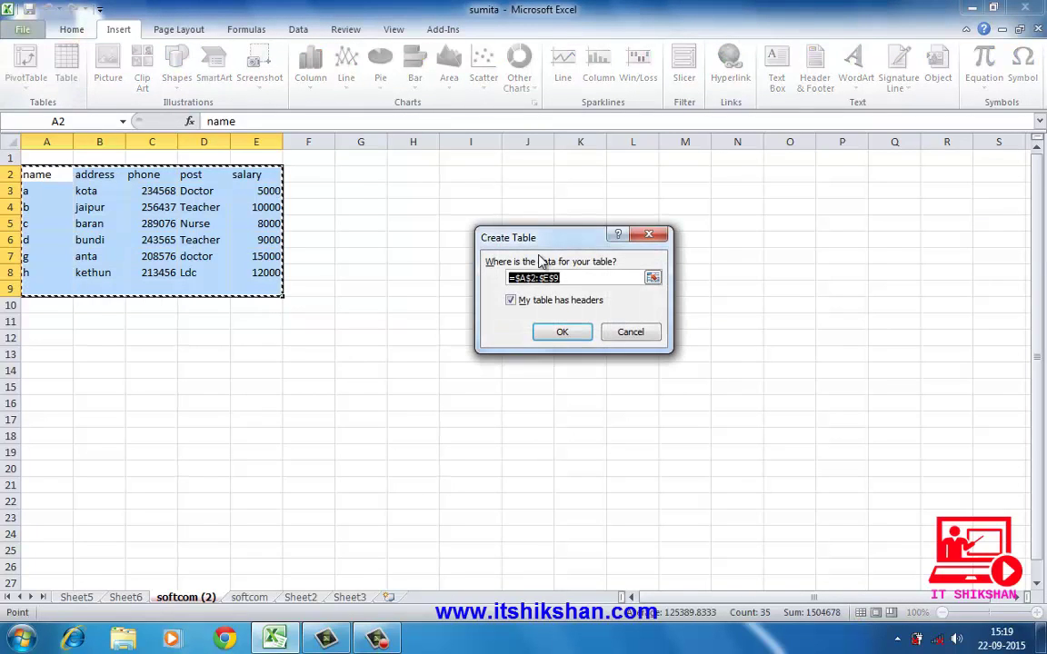
{"action": "left_click", "coordinate": [562, 332]}
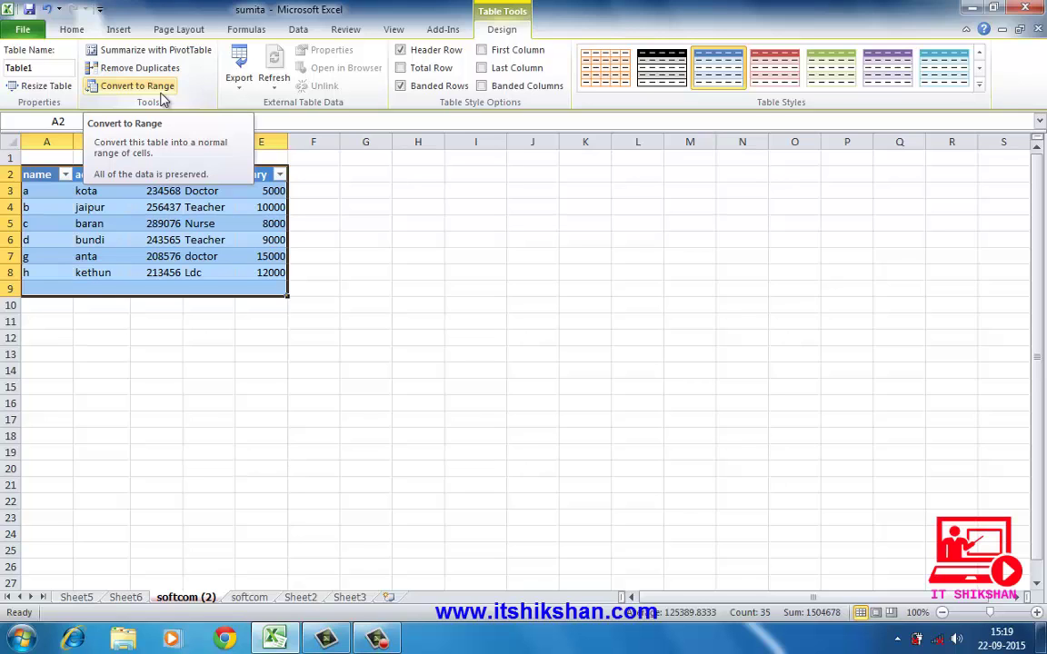
{"action": "left_click", "coordinate": [436, 338]}
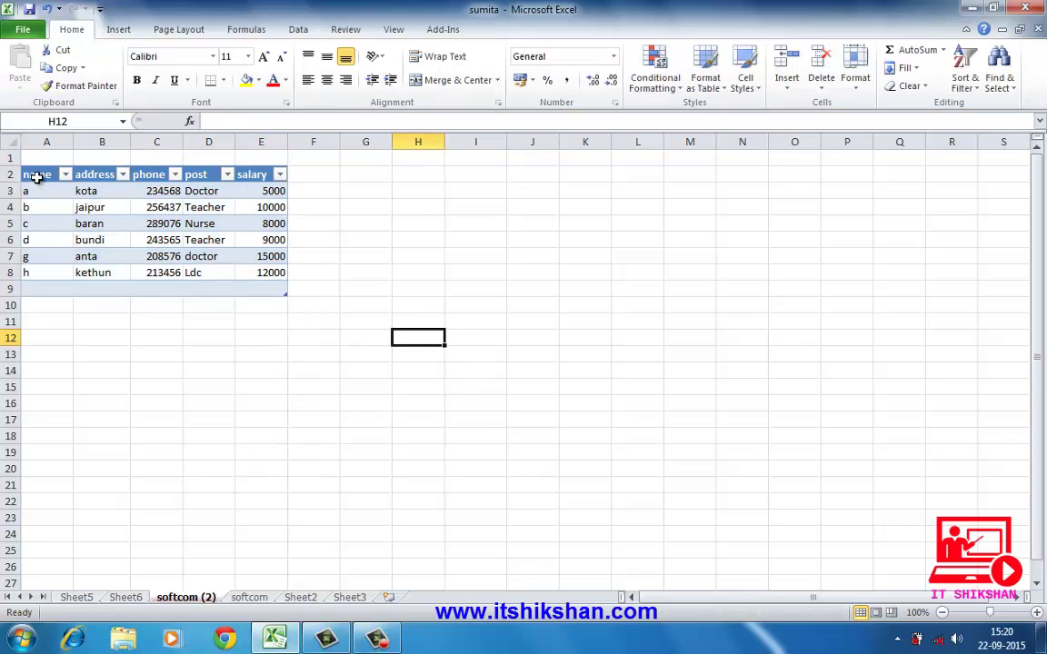
{"action": "left_click_drag", "start_coordinate": [37, 178], "coordinate": [261, 293]}
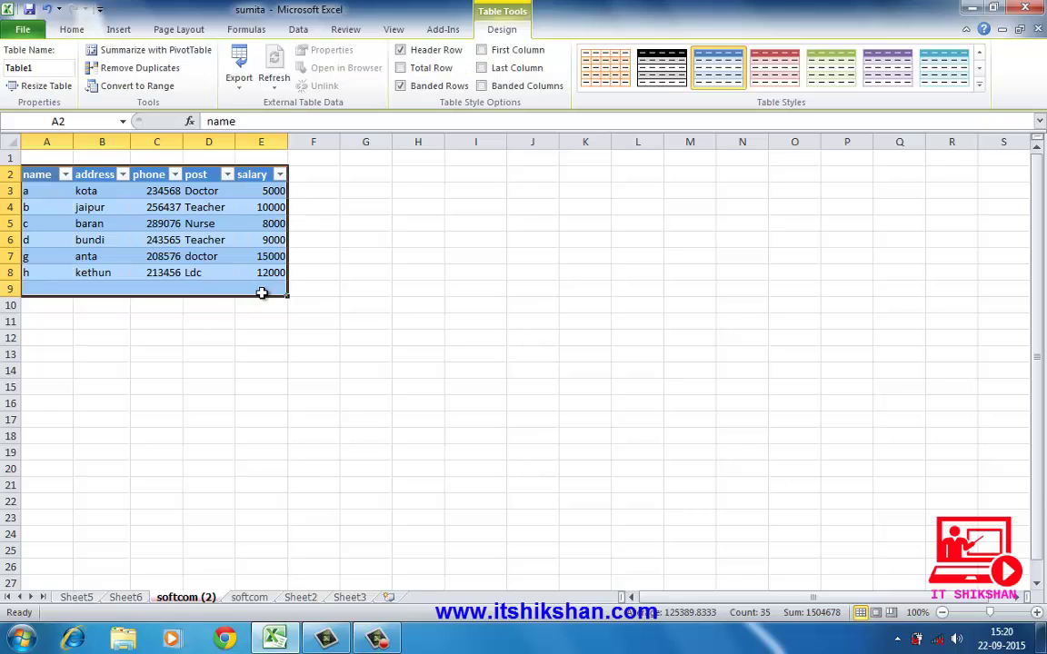
{"action": "key", "text": "ctrl+z"}
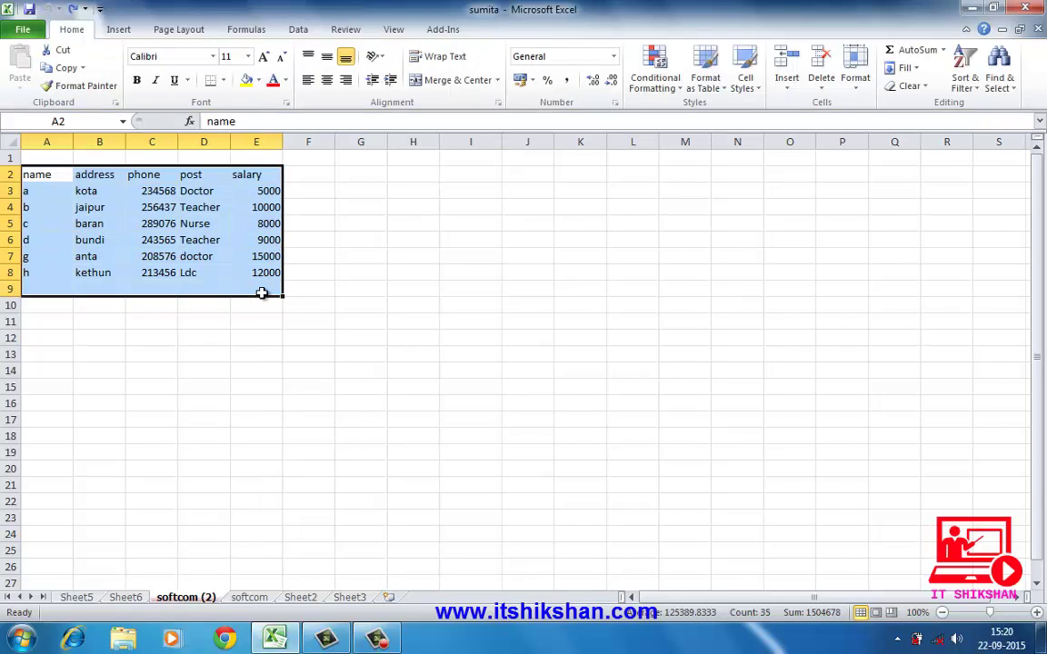
{"action": "left_click", "coordinate": [316, 335]}
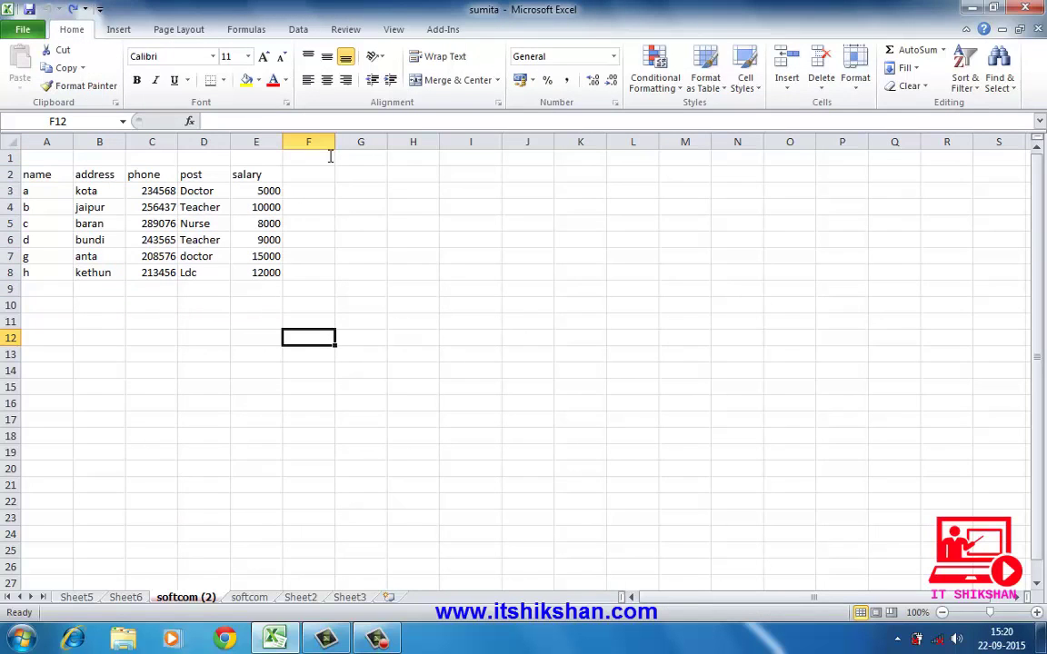
- Insert the Penguins picture from the Sample Pictures folder
{"action": "left_click", "coordinate": [126, 31]}
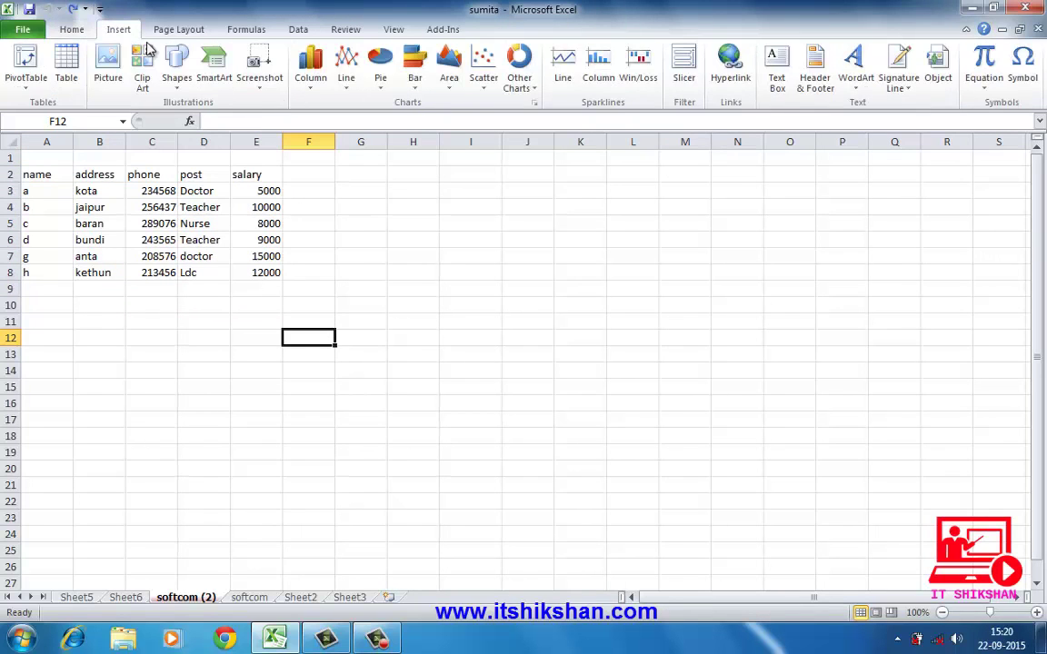
{"action": "left_click", "coordinate": [109, 73]}
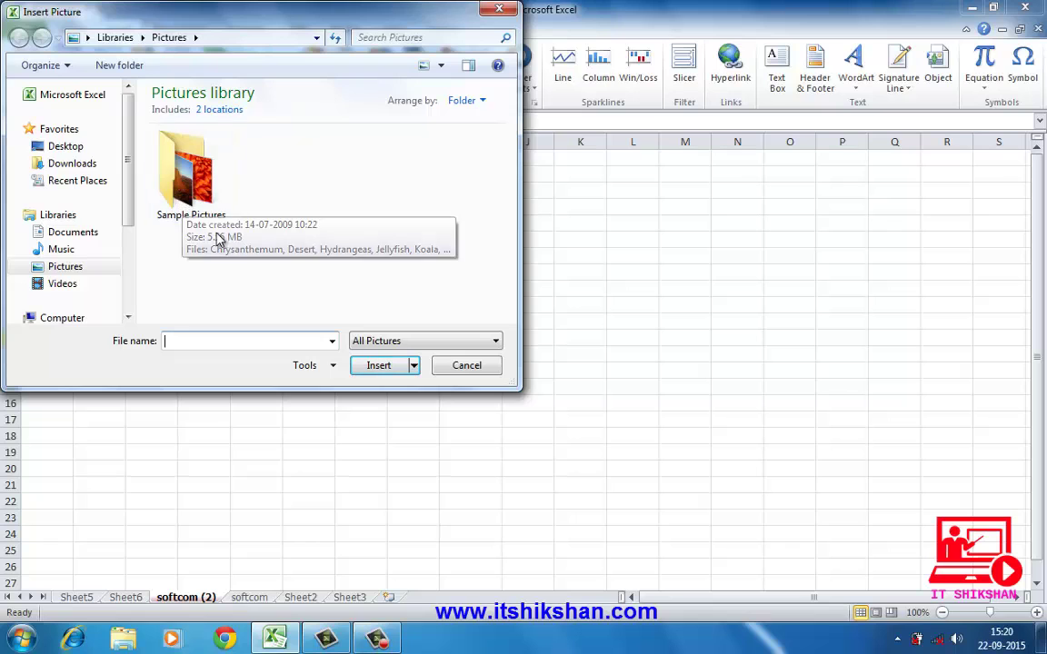
{"action": "double_click", "coordinate": [200, 181]}
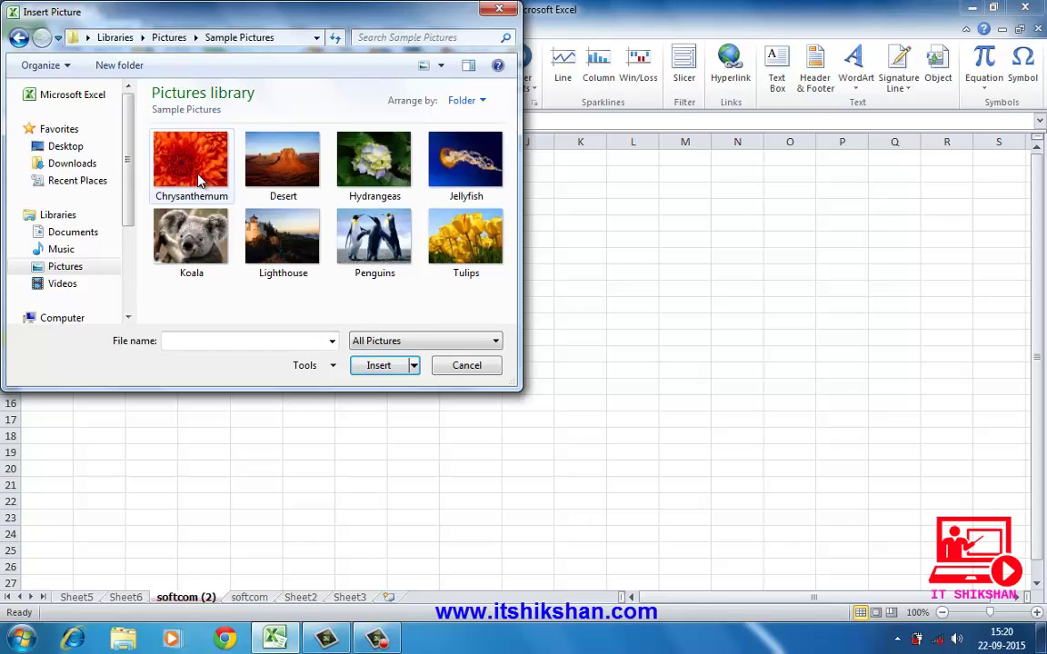
{"action": "left_click", "coordinate": [369, 245]}
{"action": "left_click", "coordinate": [391, 368]}
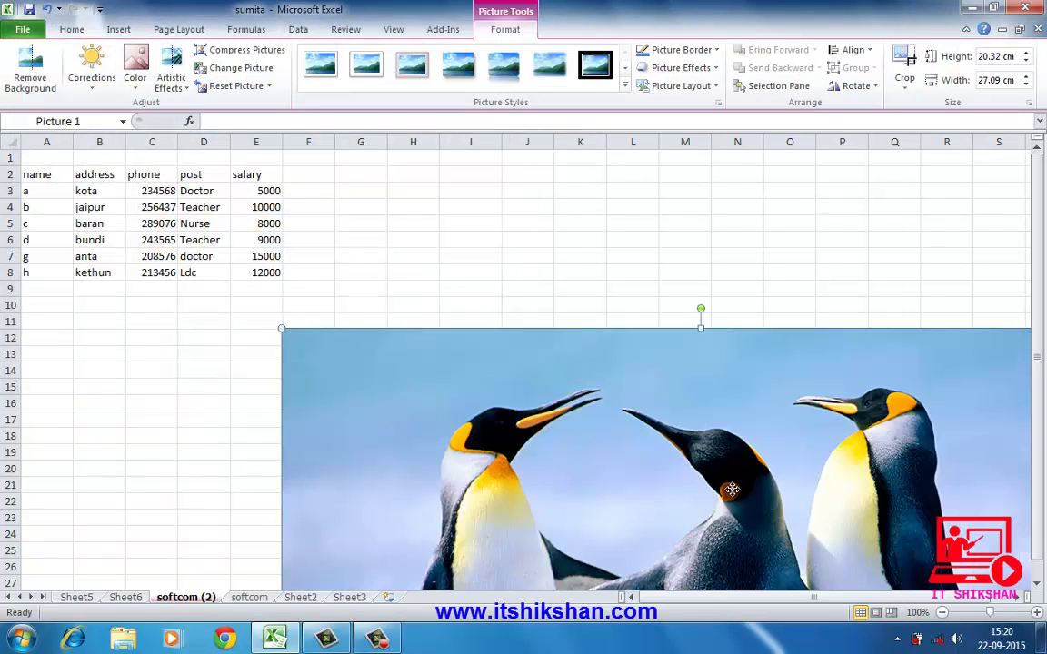
- Resize the penguin picture to 14.68 × 11.01 cm and move it beside the employee table
{"action": "left_click_drag", "start_coordinate": [731, 492], "coordinate": [568, 389]}
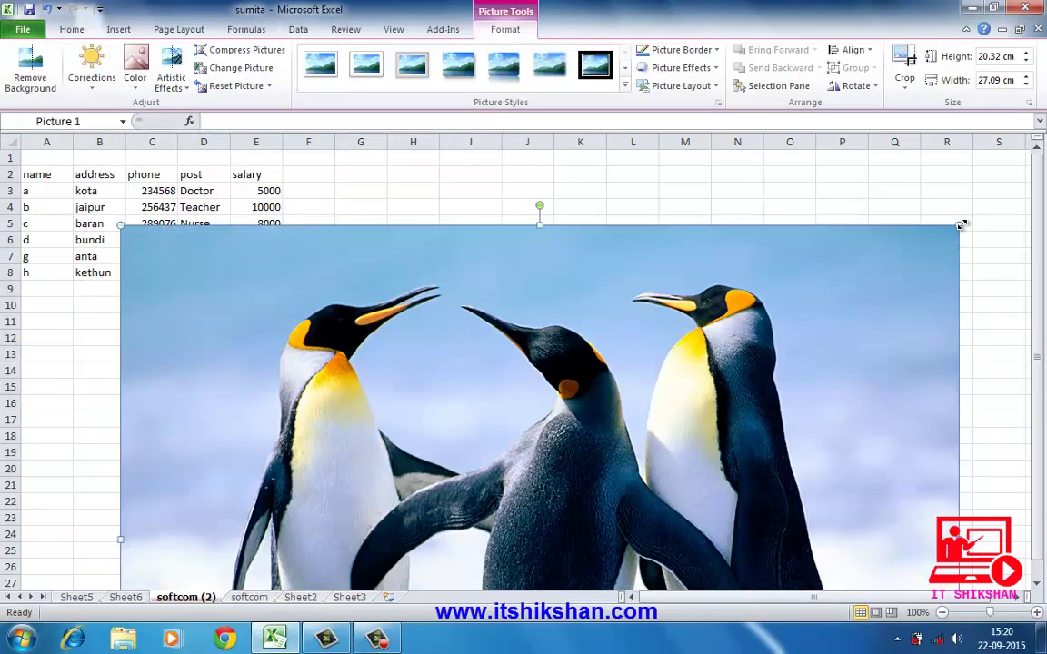
{"action": "left_click_drag", "start_coordinate": [961, 225], "coordinate": [640, 471]}
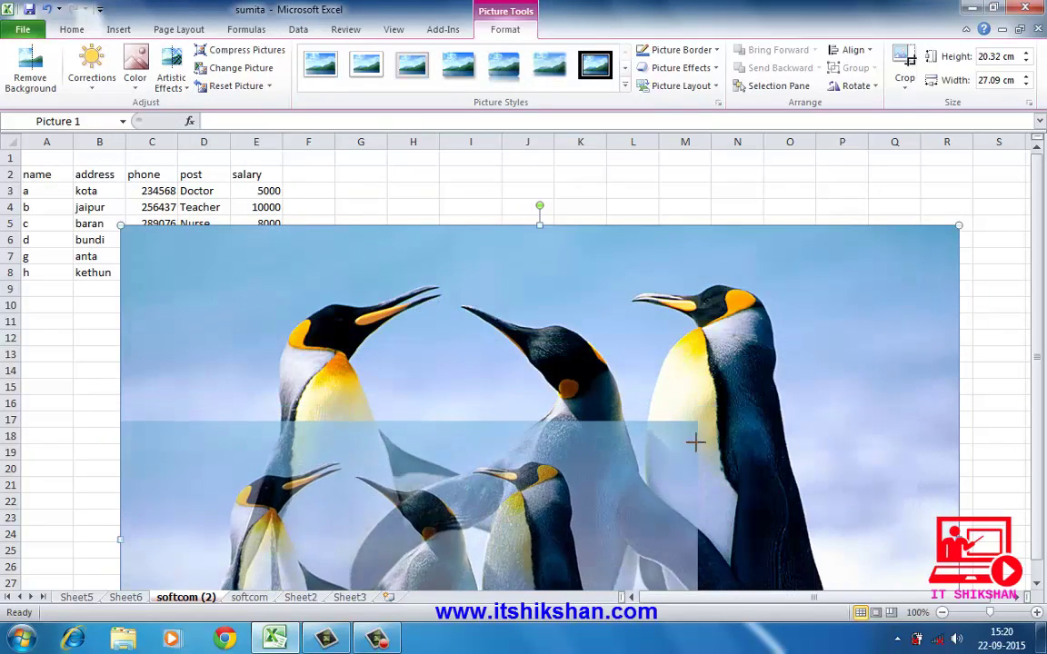
{"action": "left_click_drag", "start_coordinate": [641, 470], "coordinate": [575, 514]}
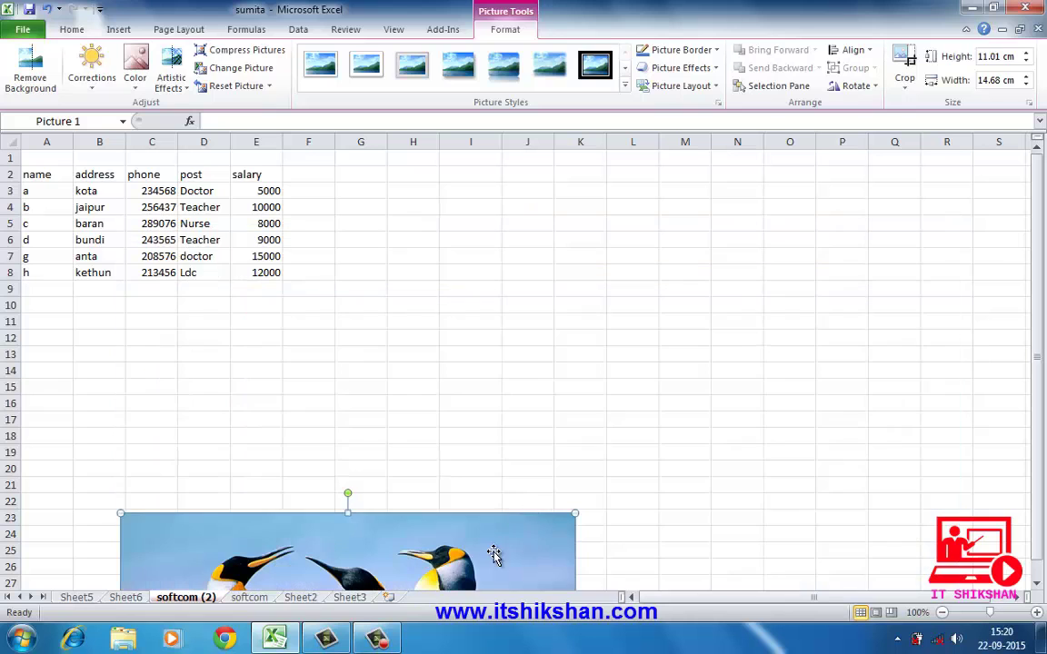
{"action": "mouse_move", "coordinate": [493, 553]}
{"action": "left_mouse_down"}
{"action": "mouse_move", "coordinate": [513, 401]}
{"action": "mouse_move", "coordinate": [673, 232]}
{"action": "left_mouse_up"}
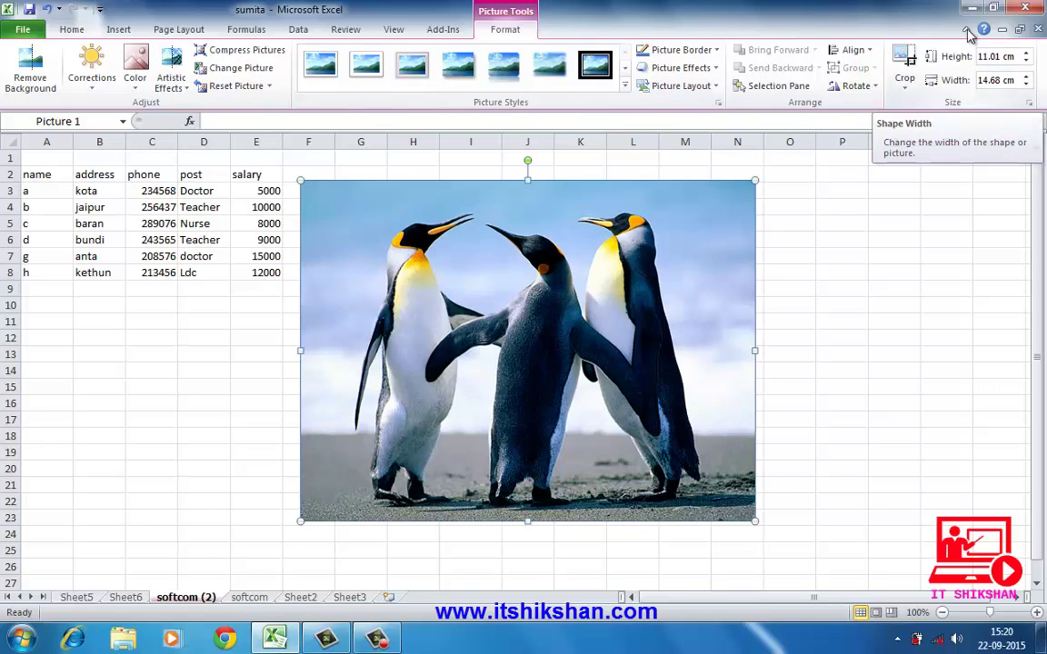
- Apply Sharpen 50% and Brightness +20% corrections to the penguin picture
{"action": "left_click", "coordinate": [97, 91]}
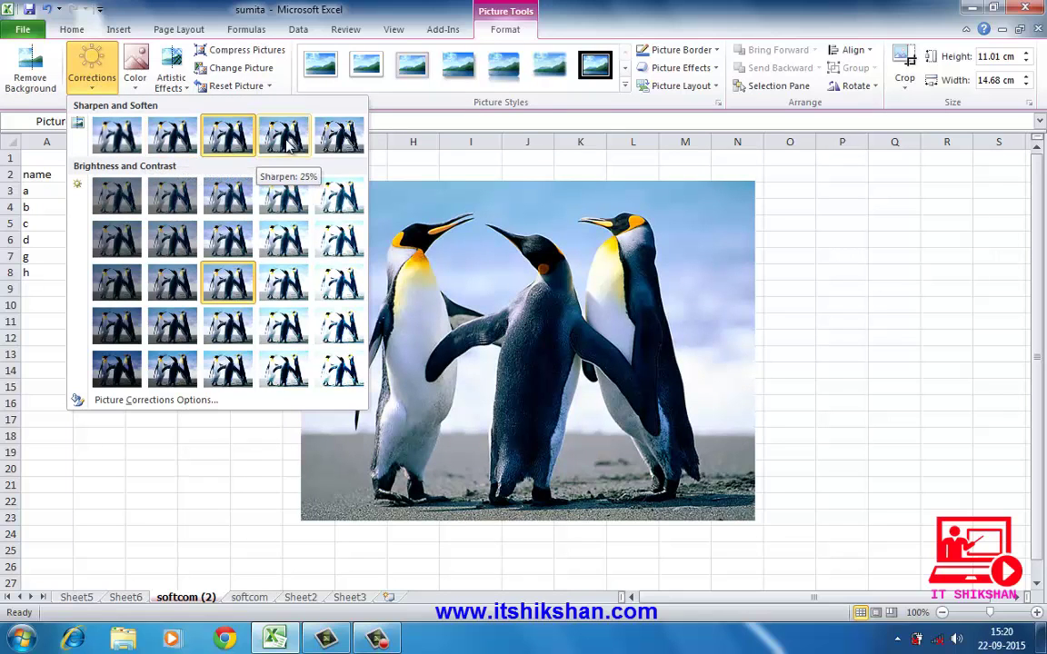
{"action": "left_click", "coordinate": [338, 138]}
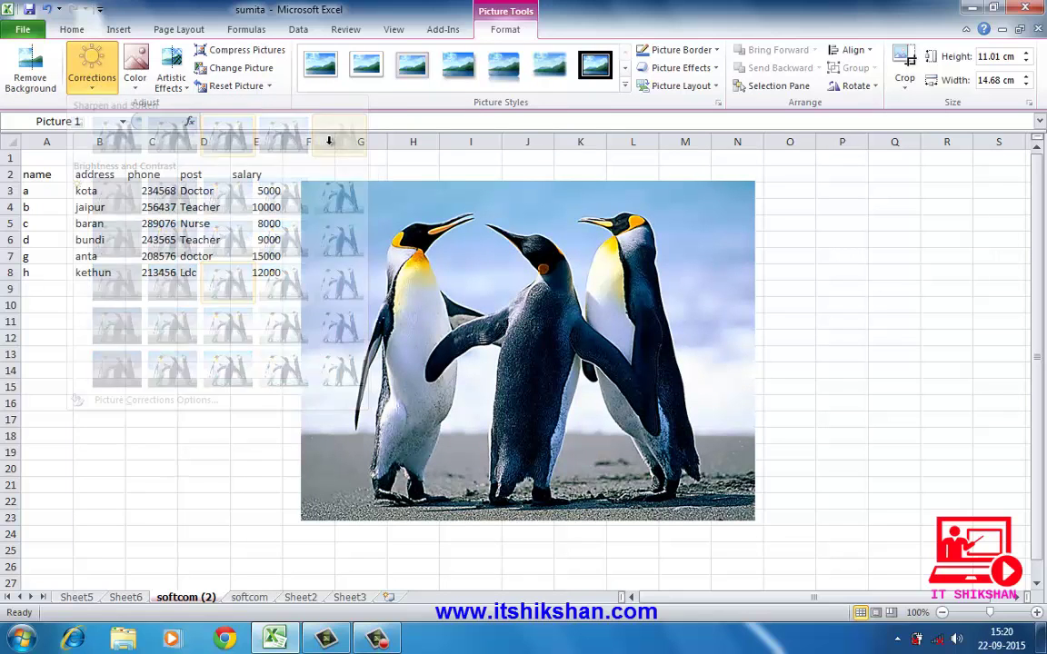
{"action": "left_click", "coordinate": [92, 65]}
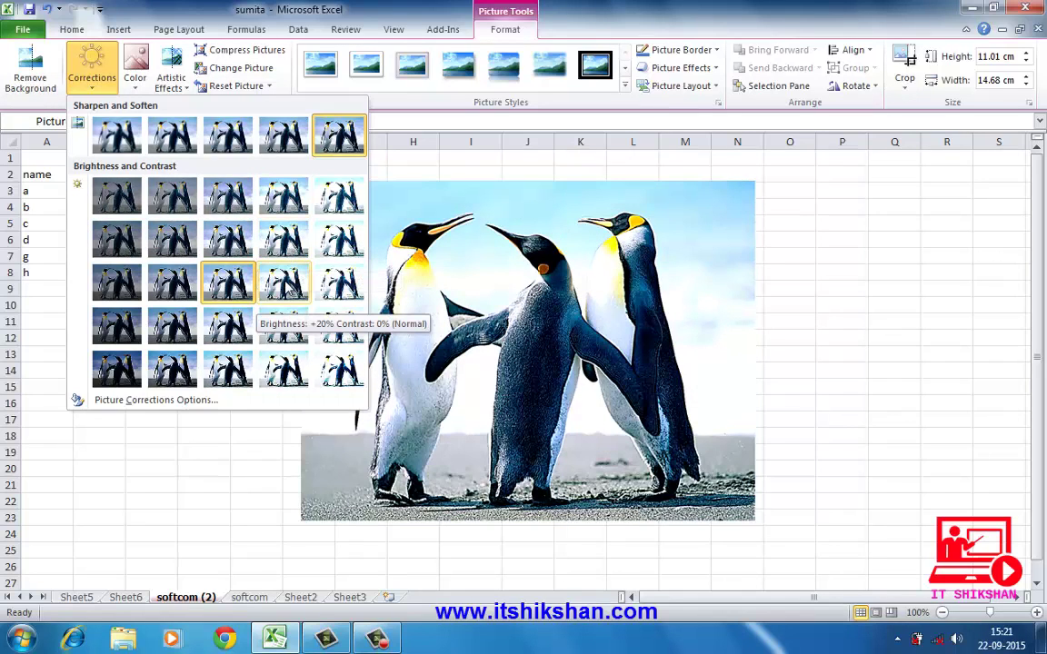
{"action": "left_click", "coordinate": [283, 282]}
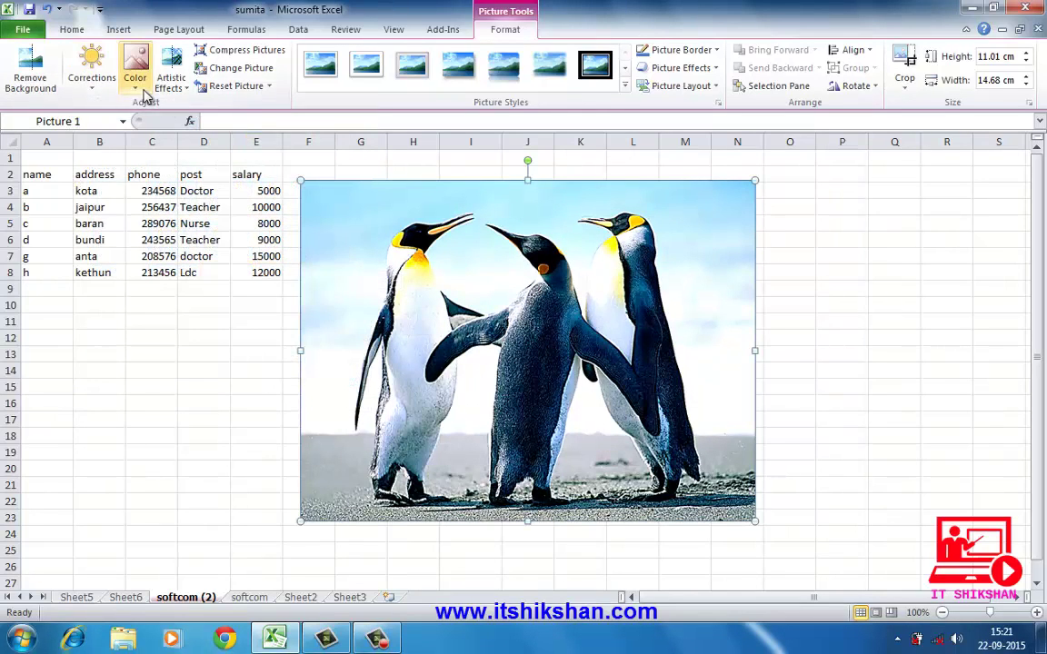
- Recolour the picture Olive Green and add a textured artistic effect
{"action": "left_click", "coordinate": [139, 91]}
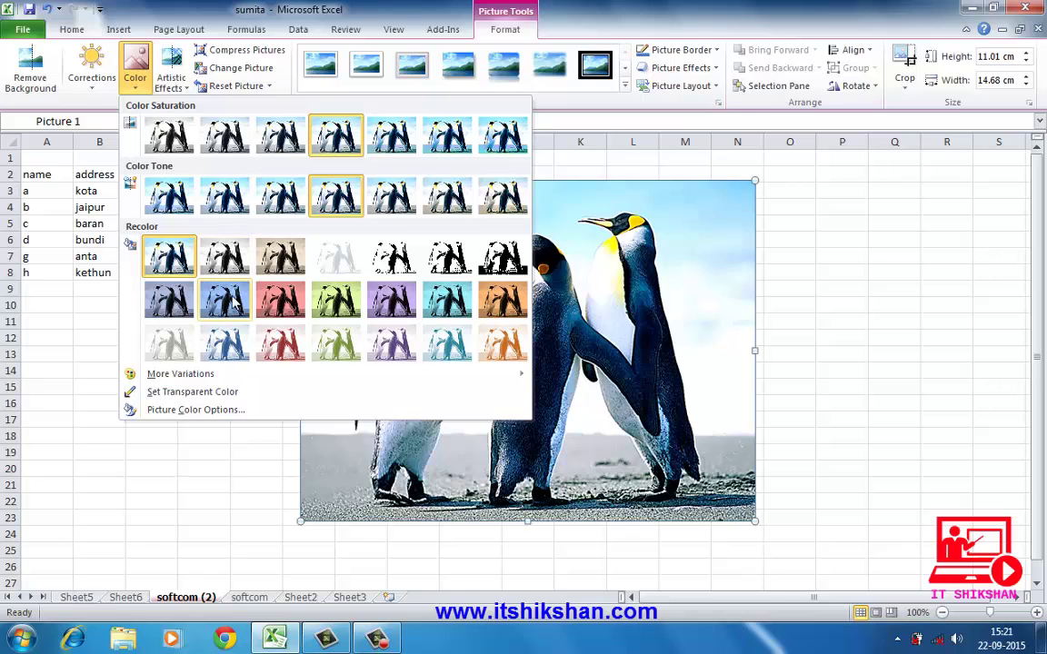
{"action": "left_click", "coordinate": [334, 309]}
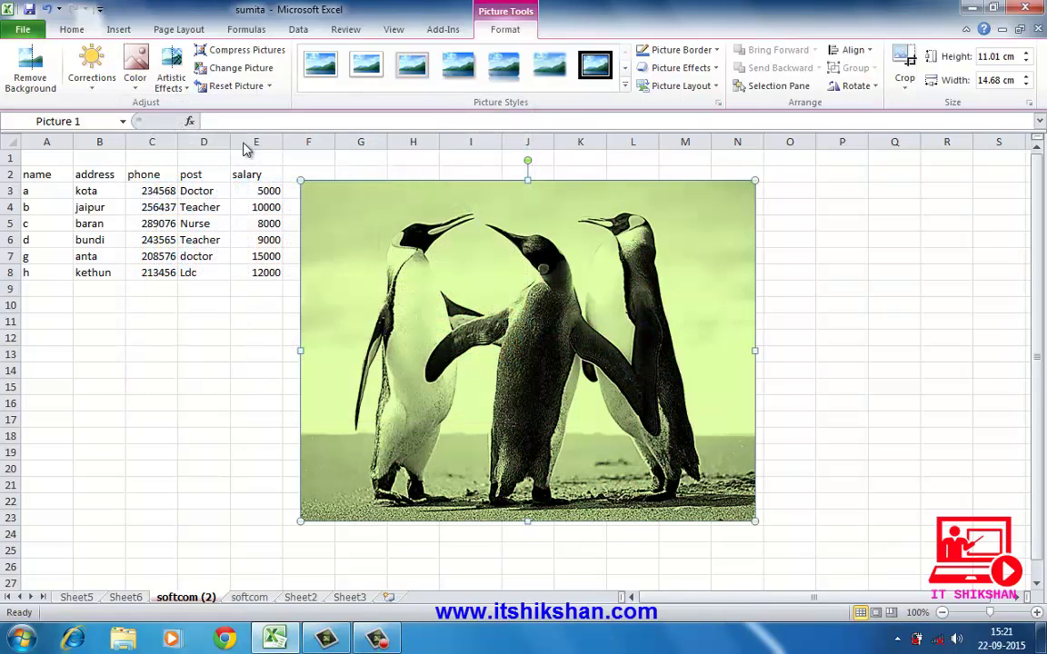
{"action": "left_click", "coordinate": [185, 94]}
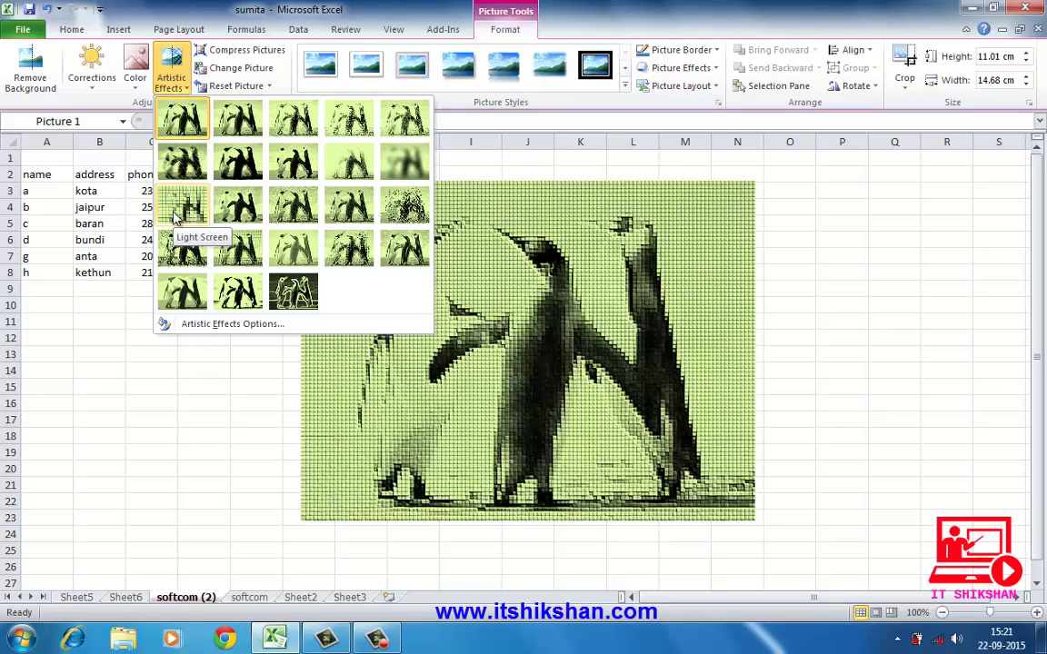
{"action": "left_click", "coordinate": [411, 206]}
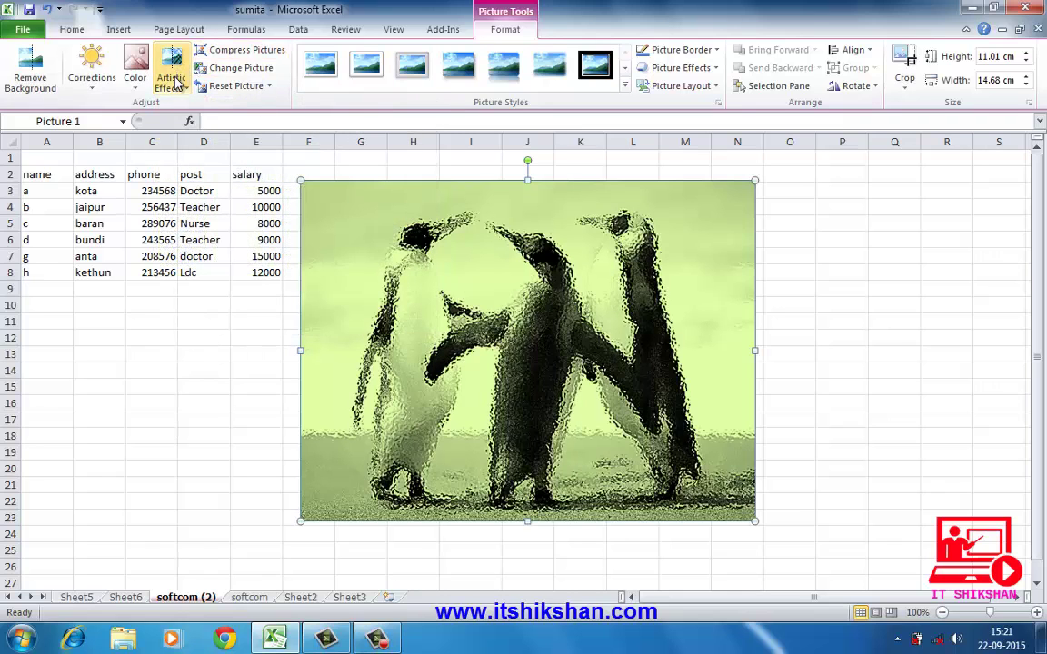
- Abandon Change Picture and reset the penguin photo, clearing the green recolour and glass effect
{"action": "left_click", "coordinate": [241, 73]}
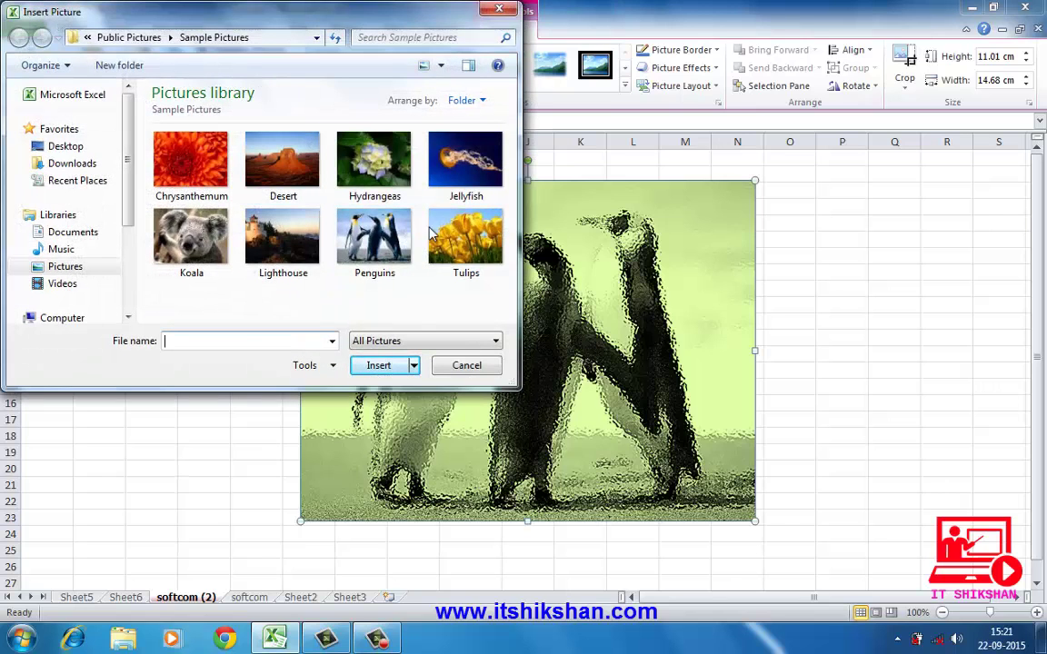
{"action": "left_click", "coordinate": [498, 11]}
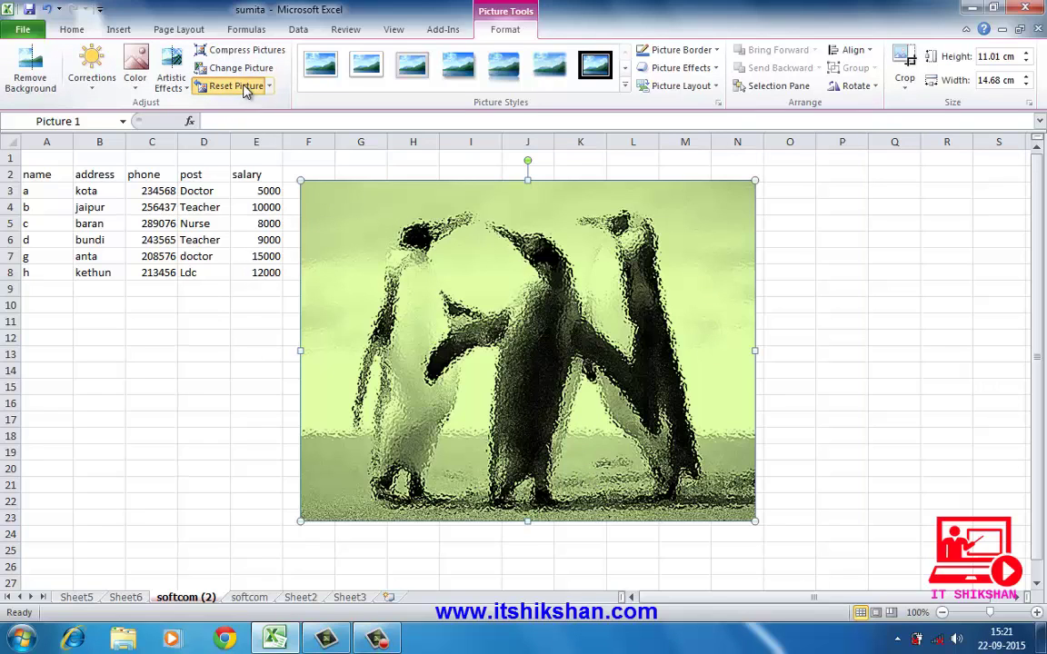
{"action": "left_click", "coordinate": [232, 85]}
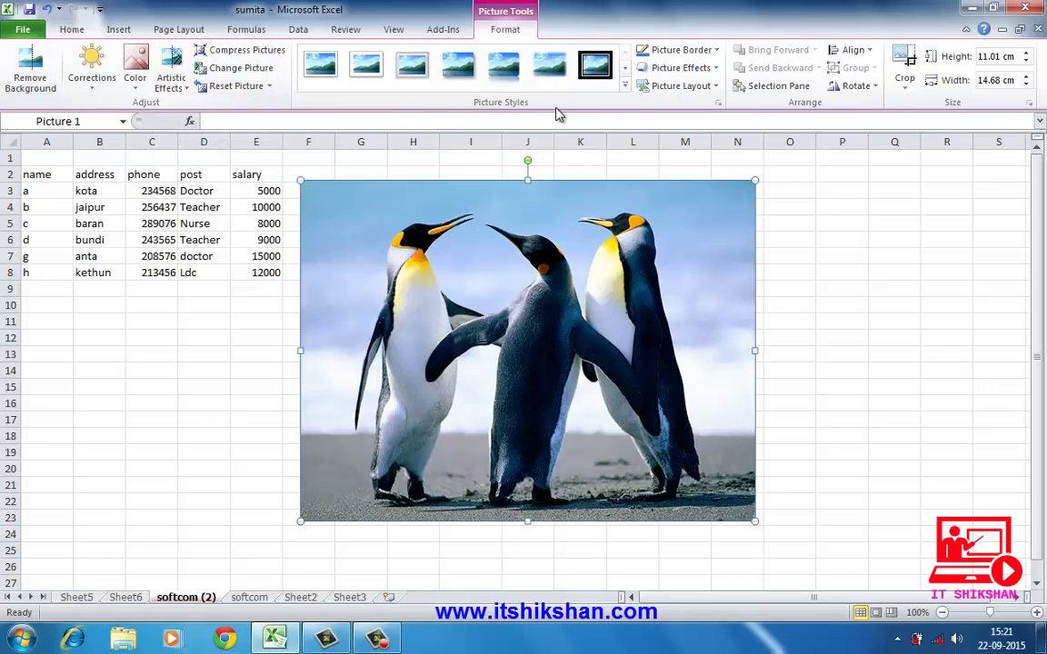
- Apply the Reflected Bevel, Black picture style and make the picture border pink
{"action": "left_click", "coordinate": [626, 87]}
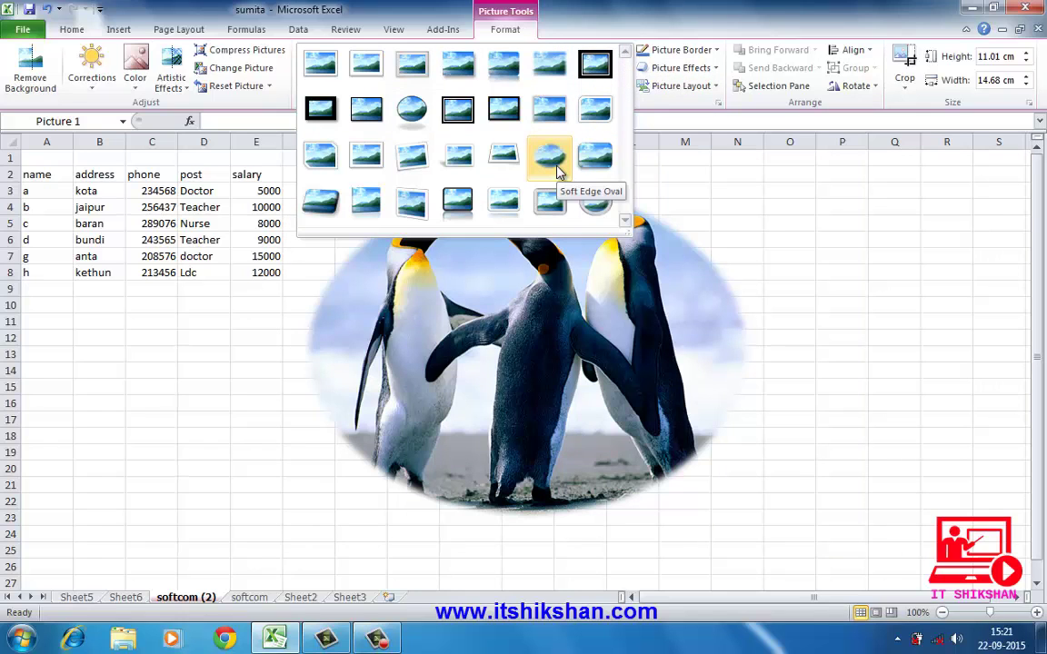
{"action": "left_click", "coordinate": [465, 212]}
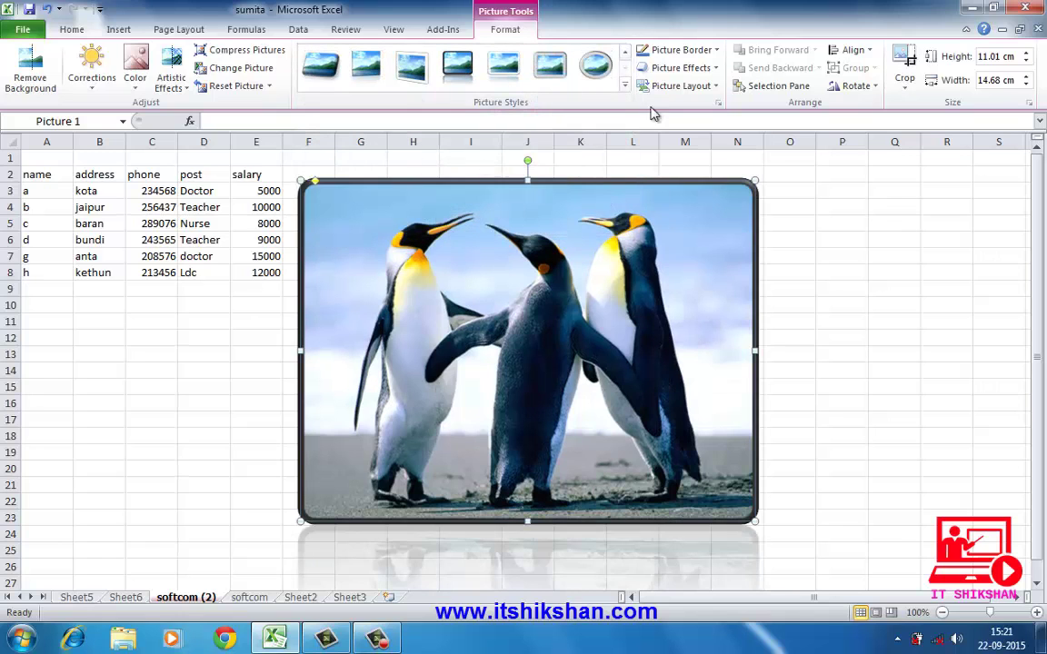
{"action": "left_click", "coordinate": [698, 52]}
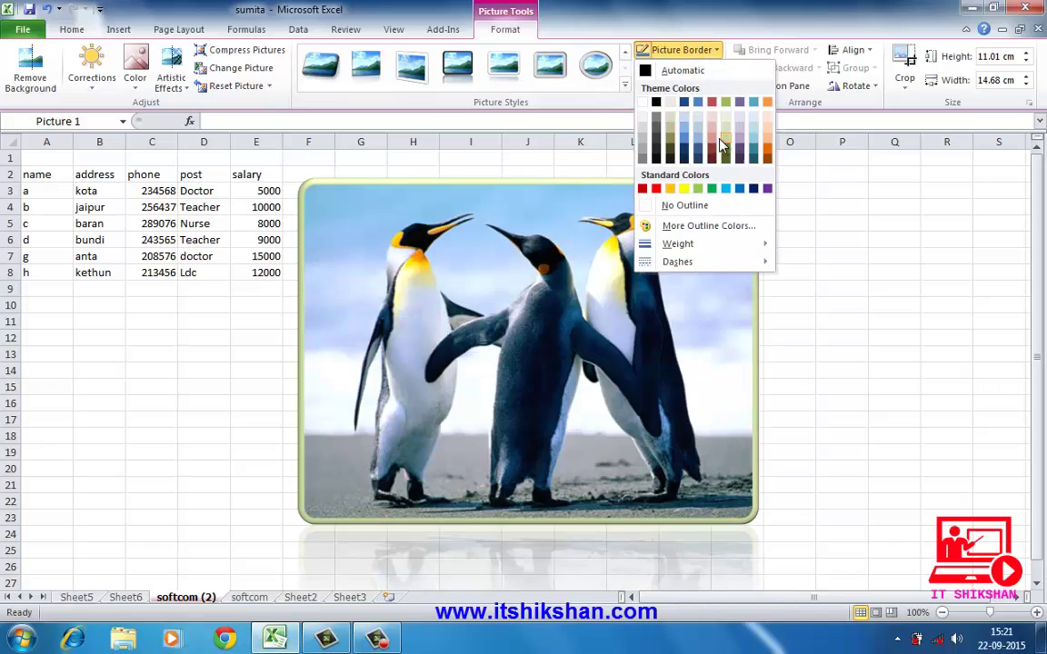
{"action": "left_click", "coordinate": [710, 147]}
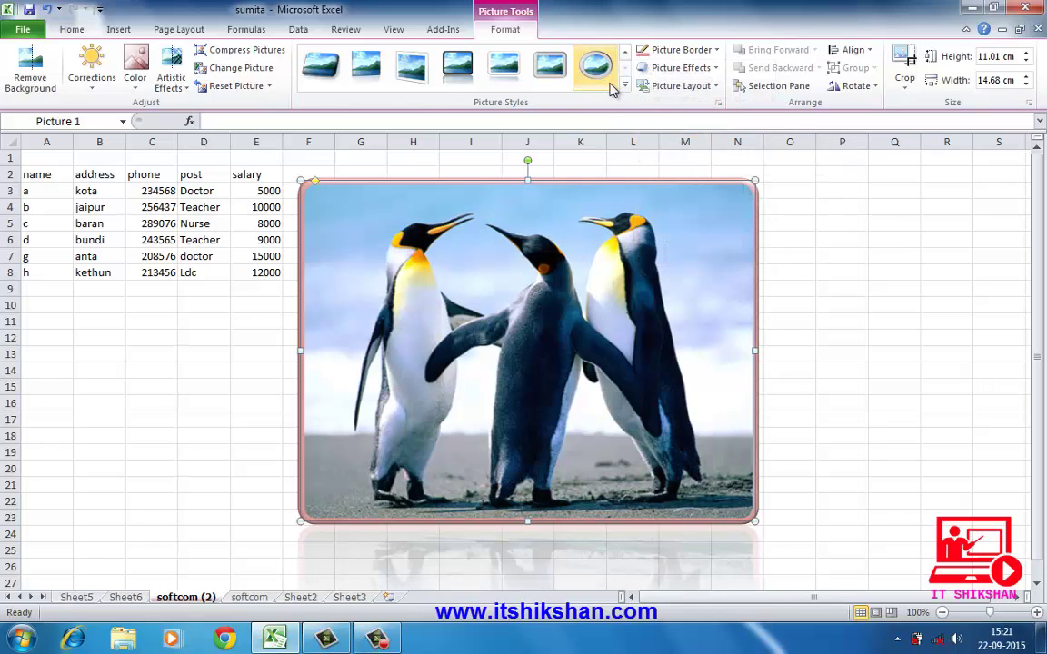
- Set the pink picture border to 6 pt weight with a dash style
{"action": "left_click", "coordinate": [673, 50]}
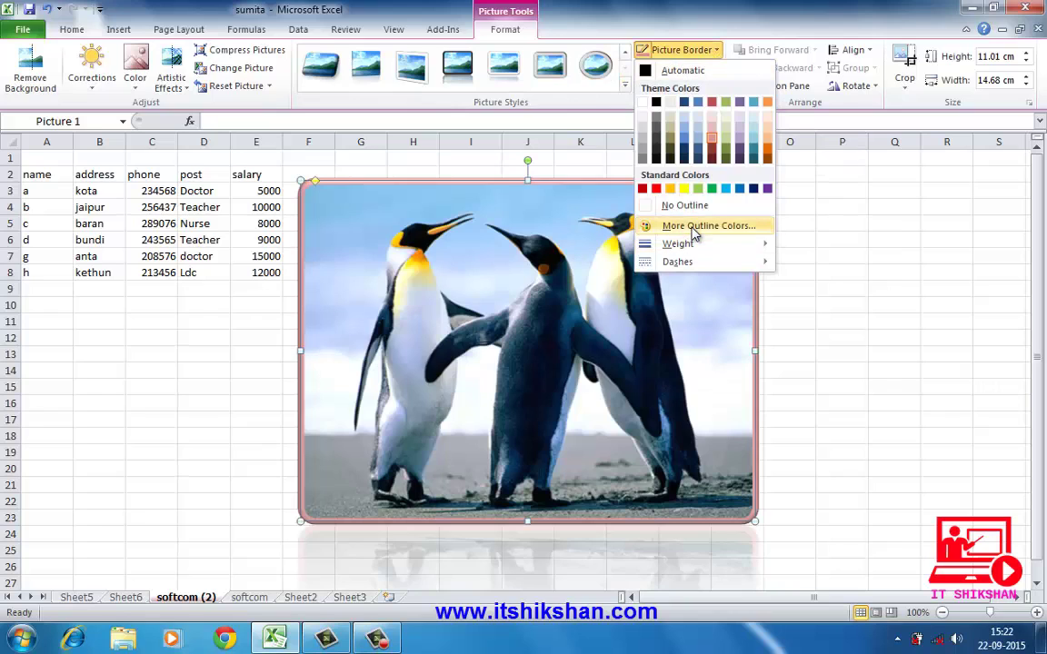
{"action": "mouse_move", "coordinate": [693, 248]}
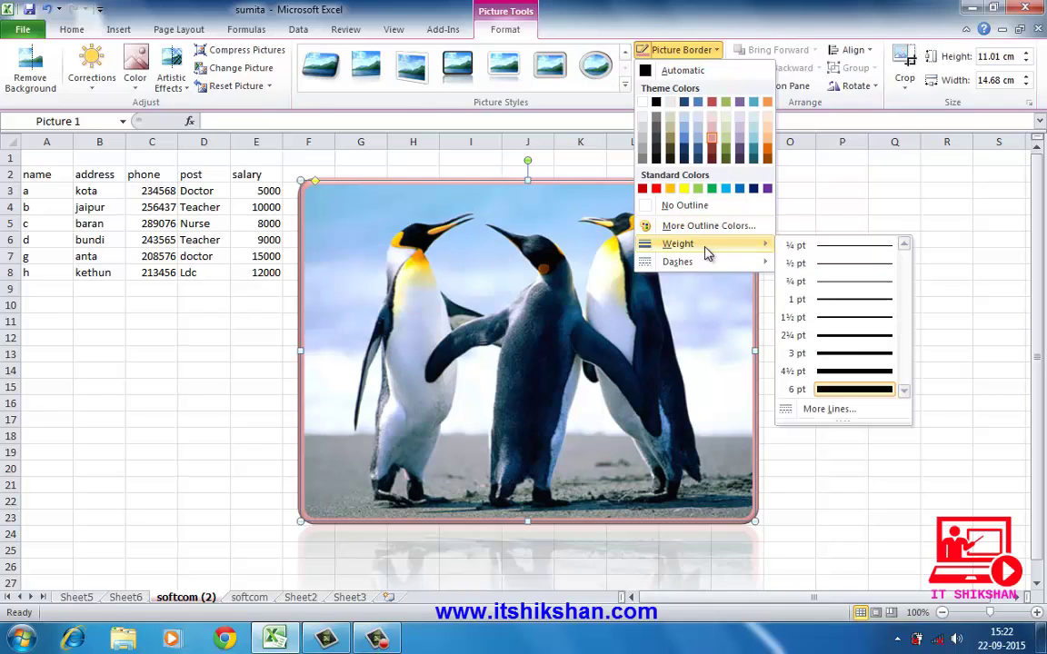
{"action": "left_click", "coordinate": [836, 389]}
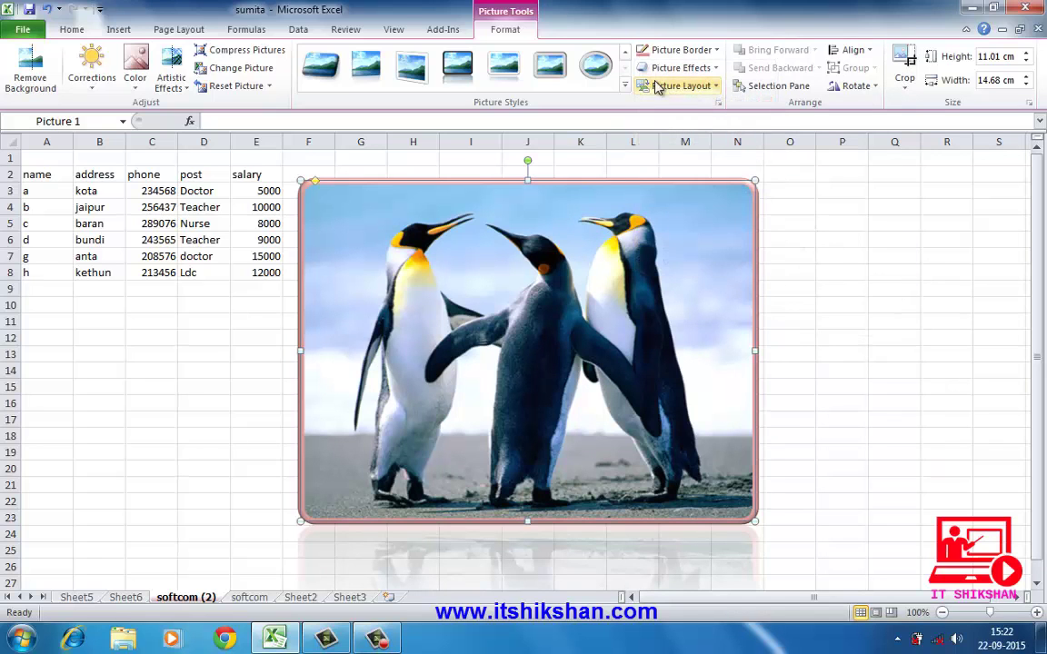
{"action": "left_click", "coordinate": [674, 69]}
{"action": "left_click", "coordinate": [682, 51]}
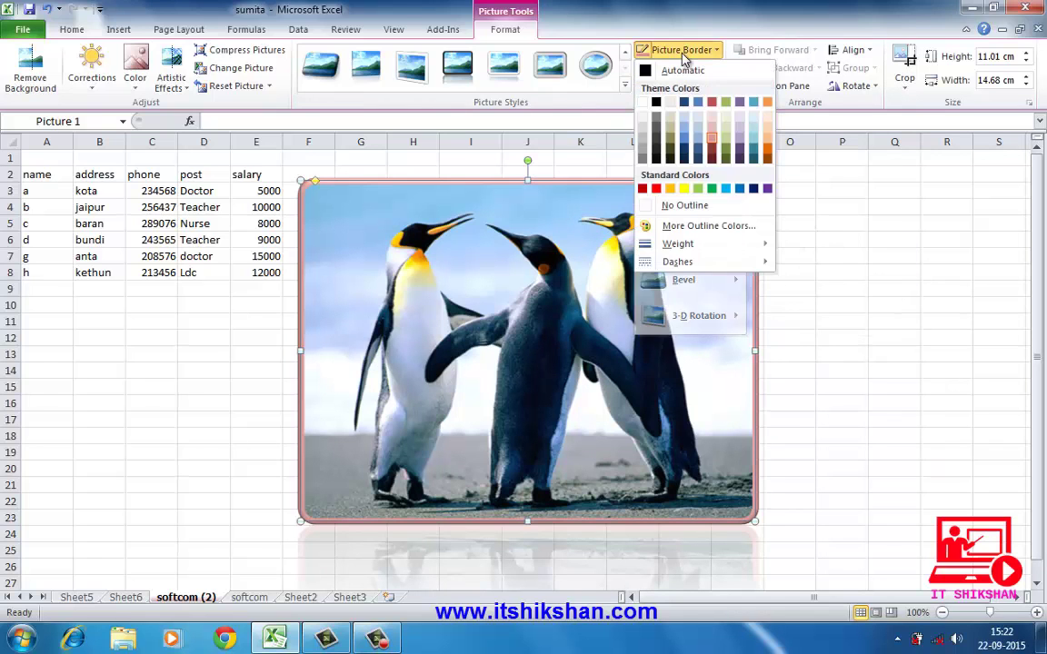
{"action": "mouse_move", "coordinate": [674, 264]}
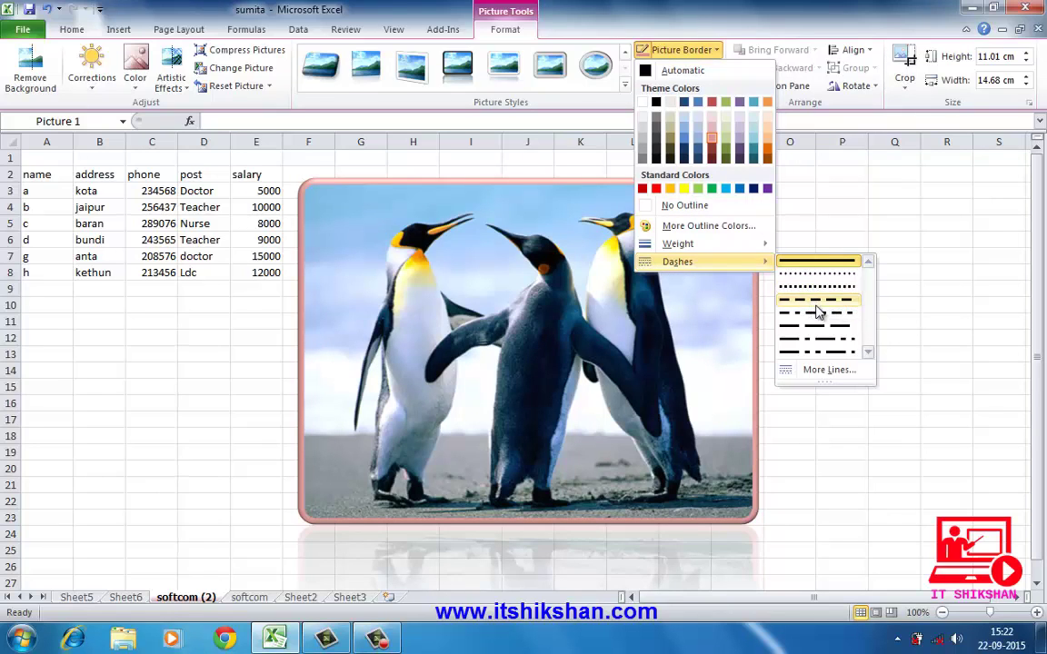
{"action": "left_click", "coordinate": [817, 308]}
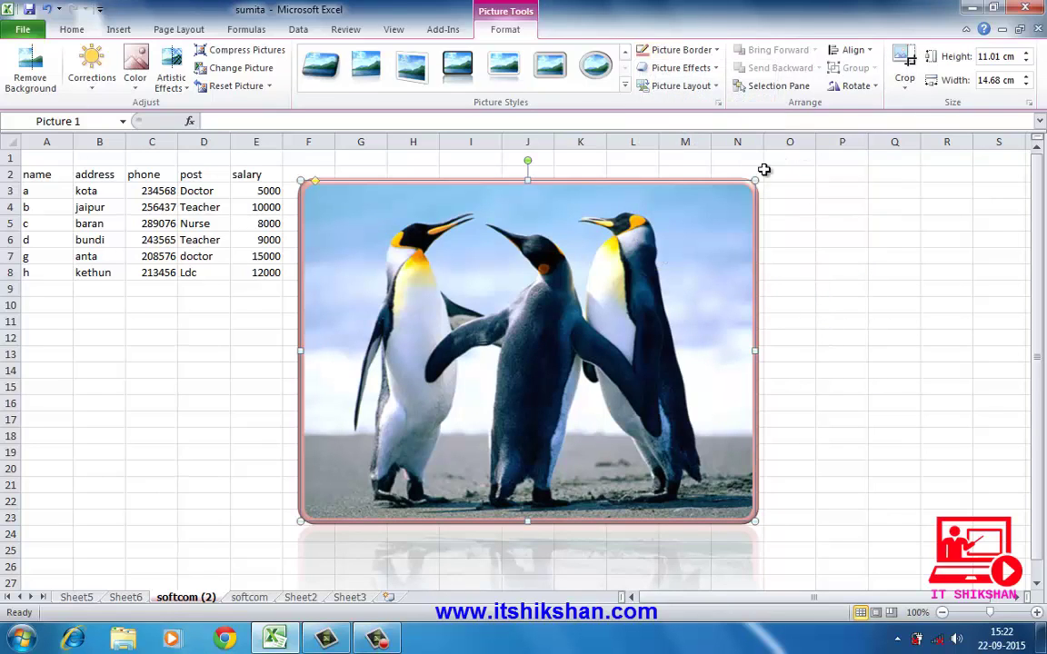
{"action": "left_click", "coordinate": [708, 72]}
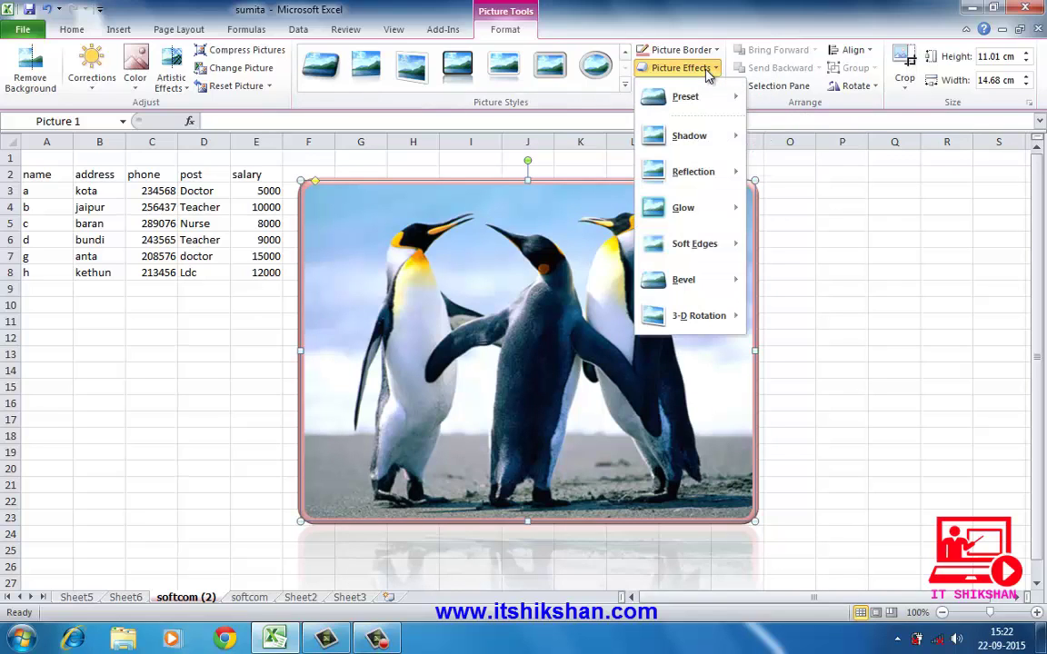
- Give the penguin picture a 3-D perspective preset and an offset outer shadow
{"action": "mouse_move", "coordinate": [680, 106]}
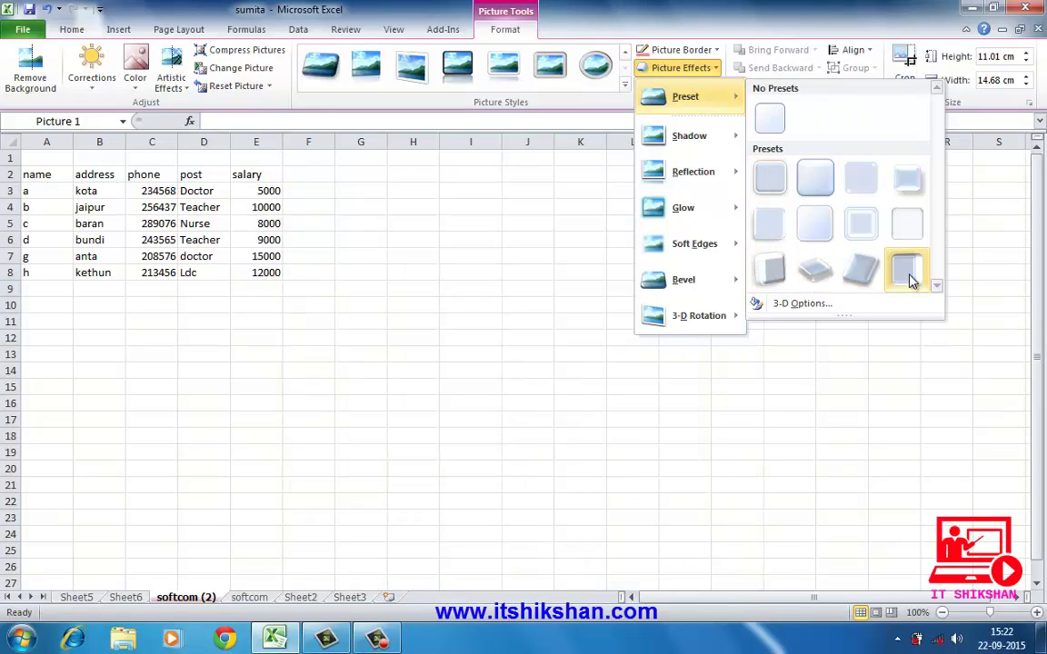
{"action": "left_click", "coordinate": [908, 271]}
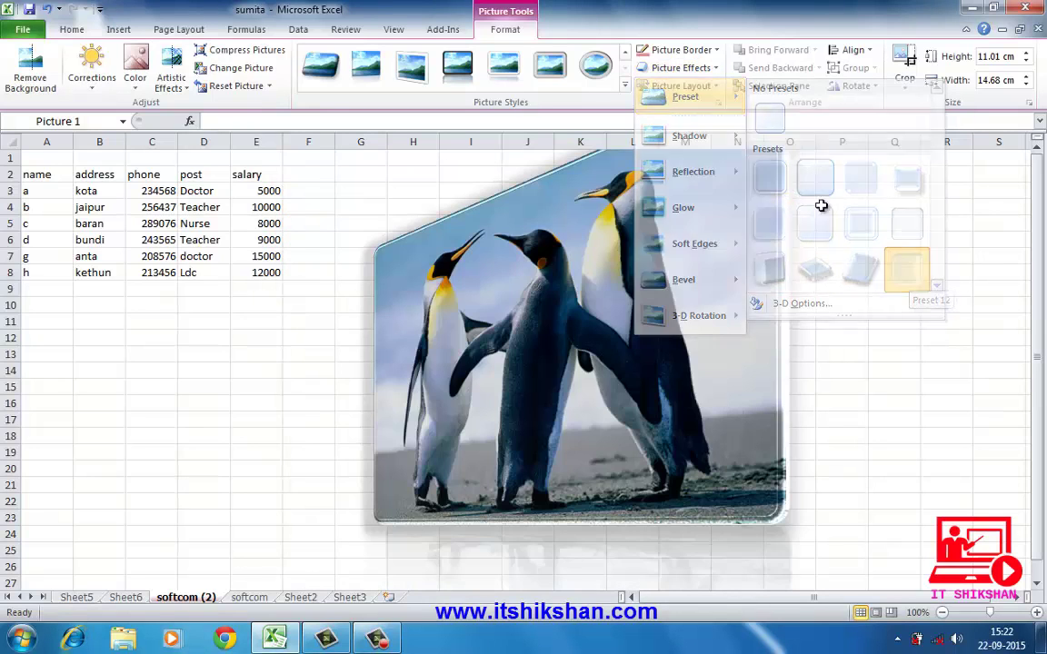
{"action": "left_click", "coordinate": [700, 69]}
{"action": "mouse_move", "coordinate": [695, 151]}
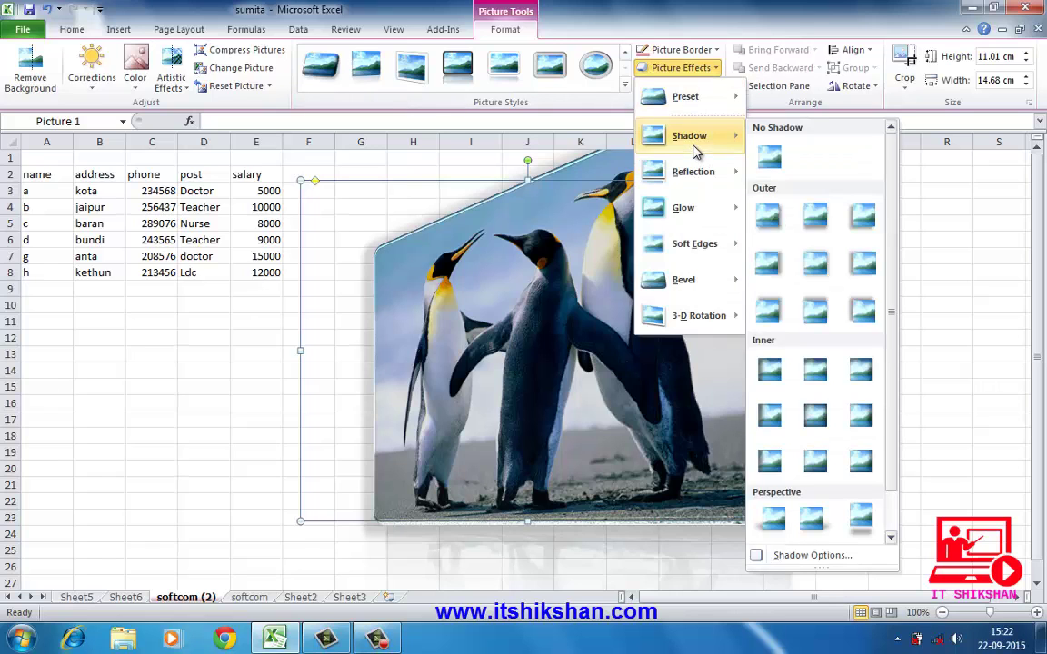
{"action": "left_click", "coordinate": [812, 320]}
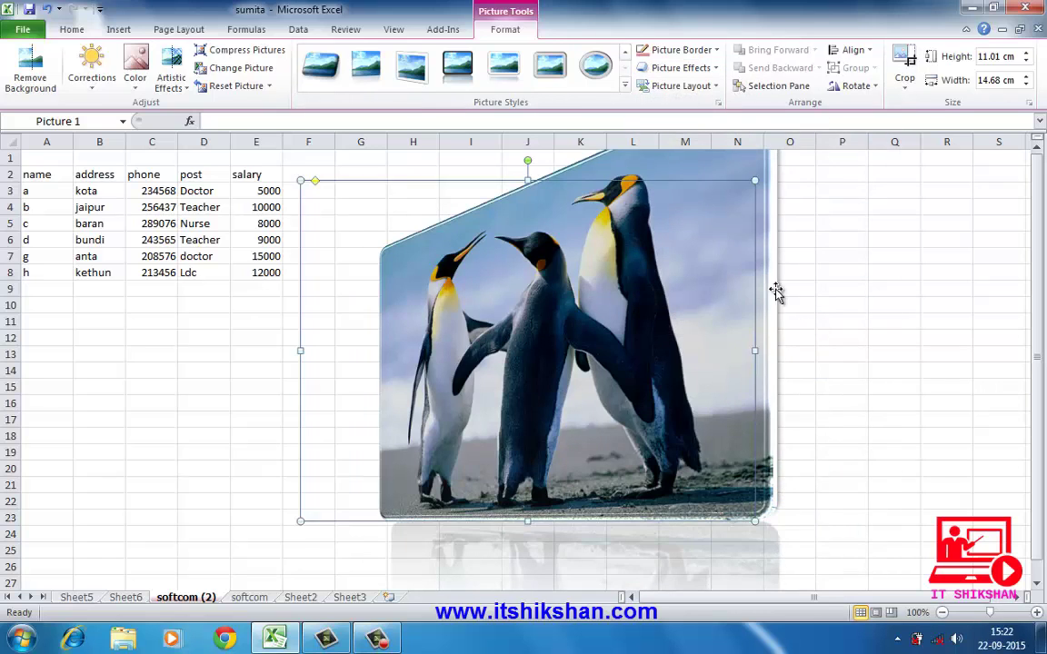
- Add a half reflection and a purple glow to the penguin picture
{"action": "left_click", "coordinate": [677, 70]}
{"action": "mouse_move", "coordinate": [716, 180]}
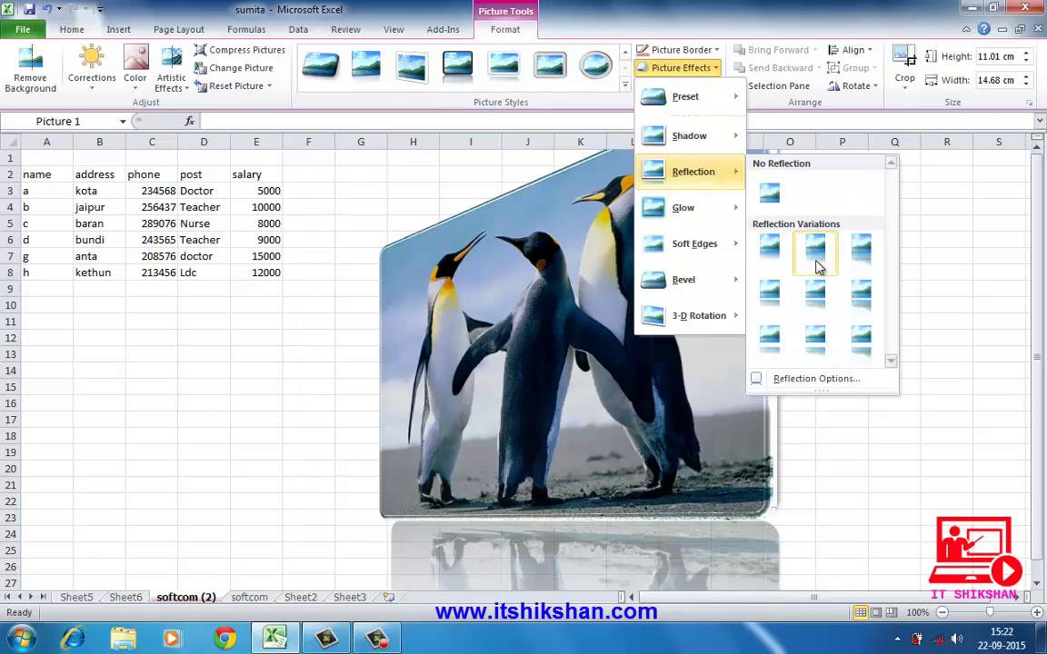
{"action": "left_click", "coordinate": [818, 300]}
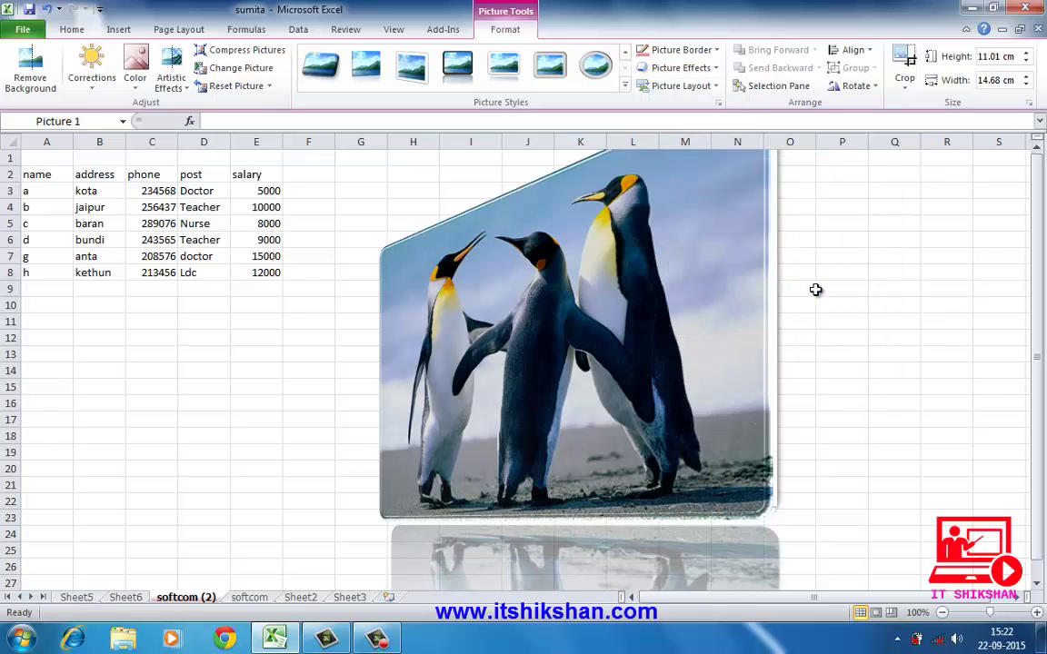
{"action": "left_click", "coordinate": [714, 71]}
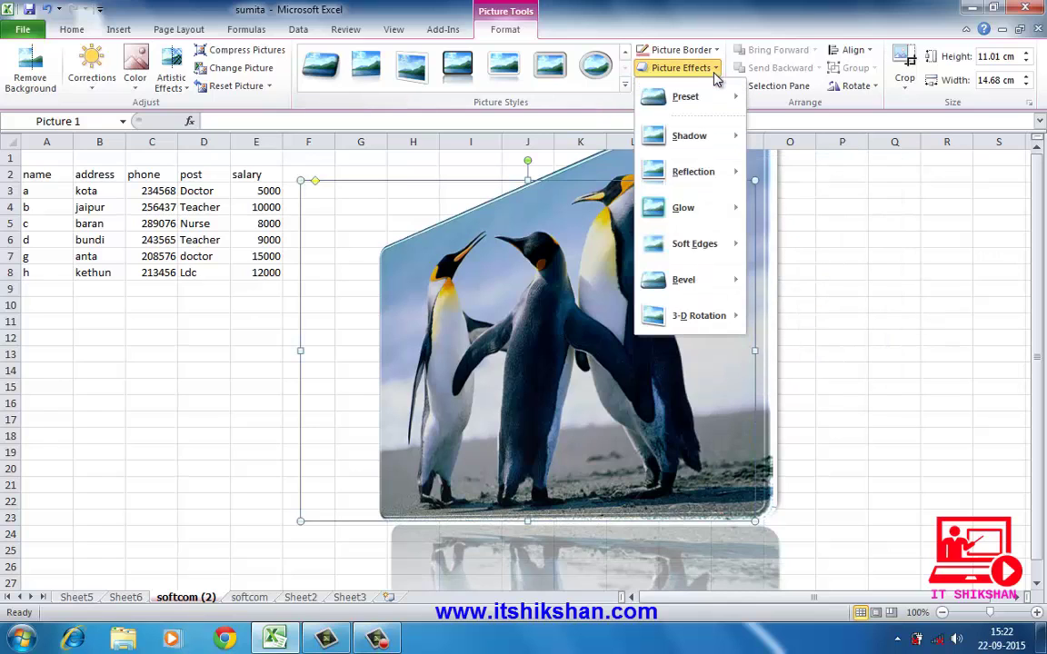
{"action": "mouse_move", "coordinate": [716, 254]}
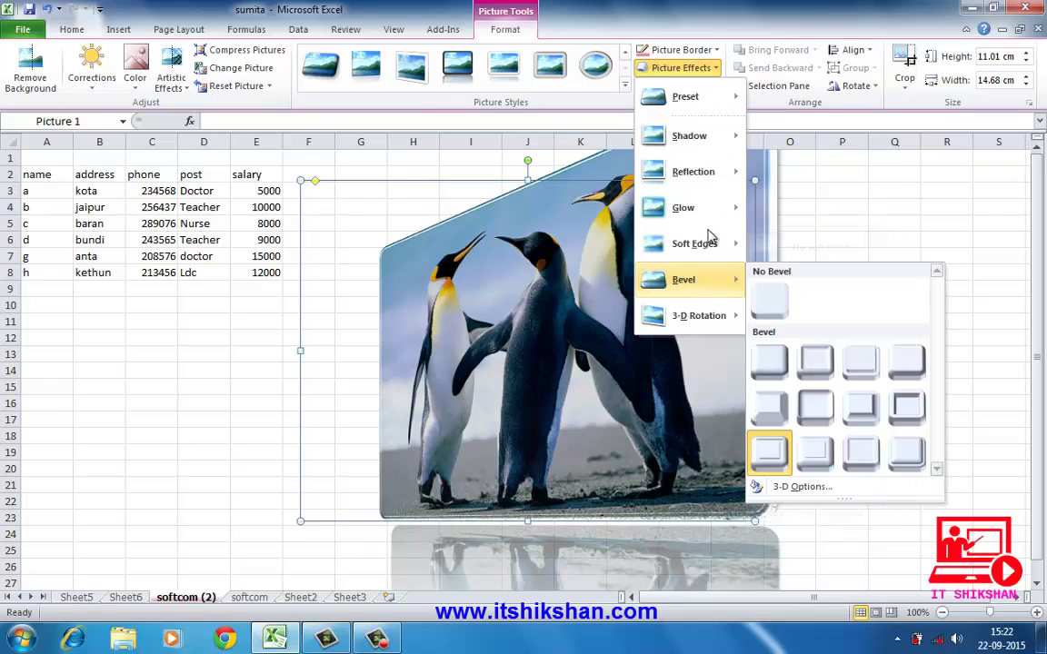
{"action": "mouse_move", "coordinate": [712, 217]}
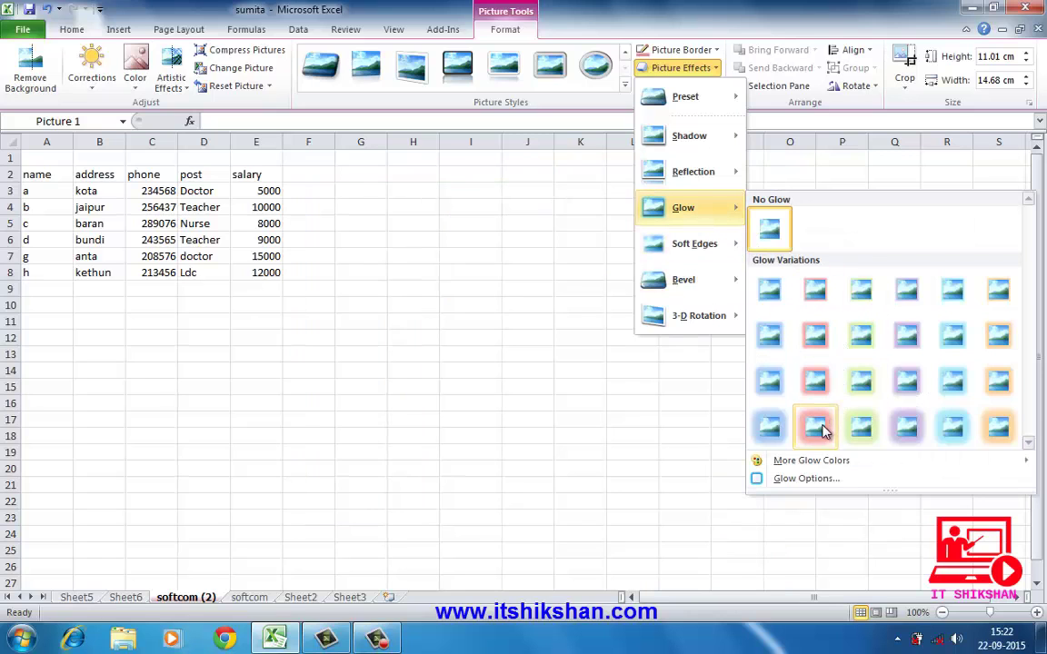
{"action": "left_click", "coordinate": [906, 427]}
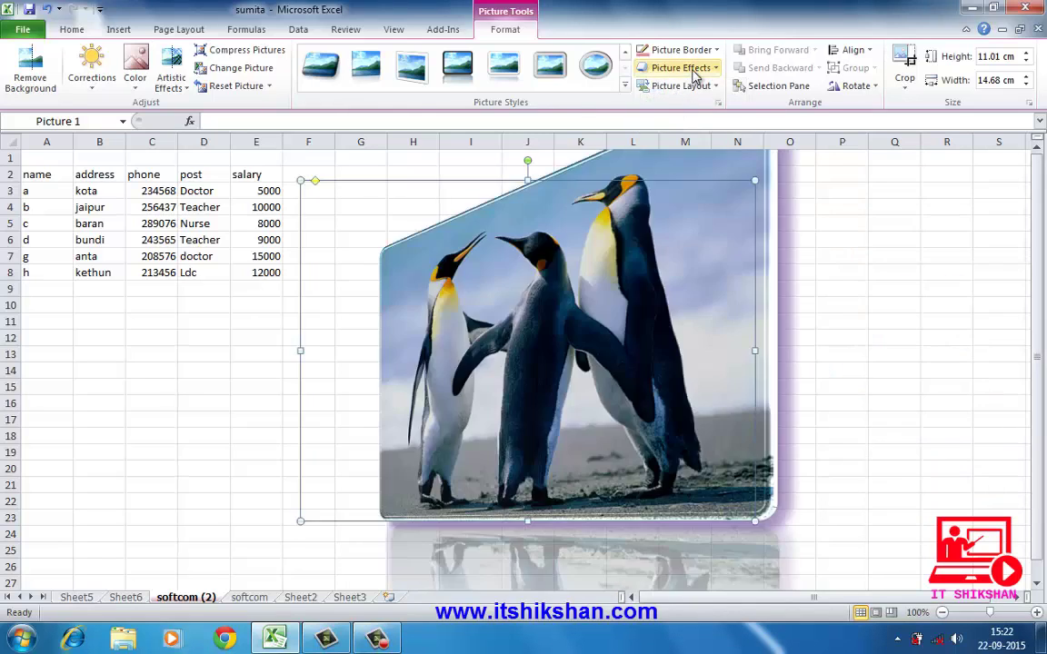
- Give the penguin picture a bevelled edge
{"action": "left_click", "coordinate": [695, 70]}
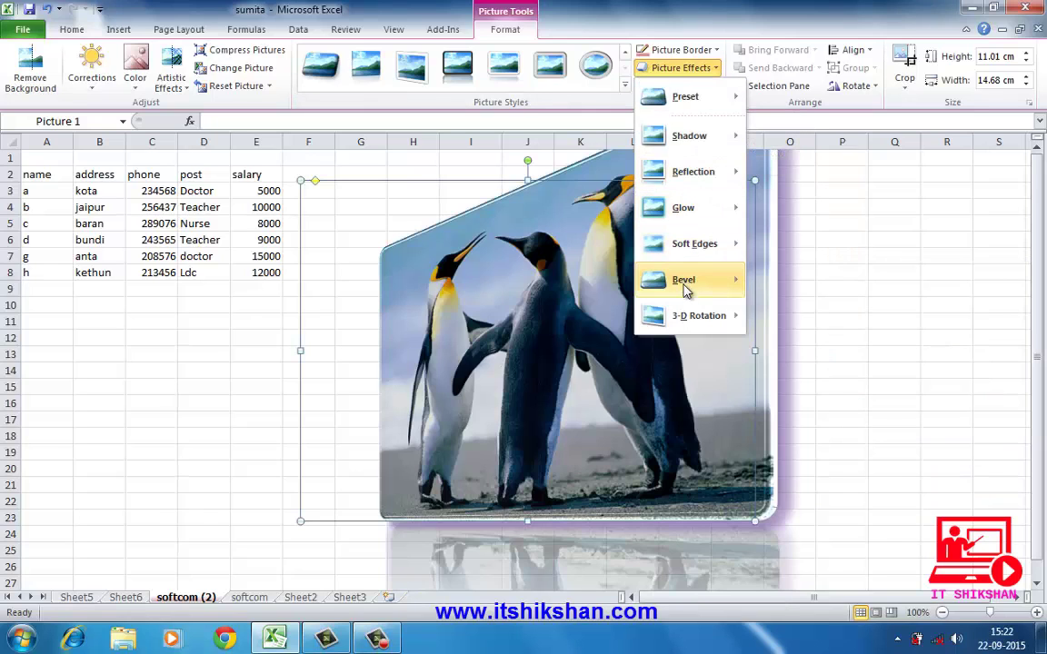
{"action": "mouse_move", "coordinate": [686, 291]}
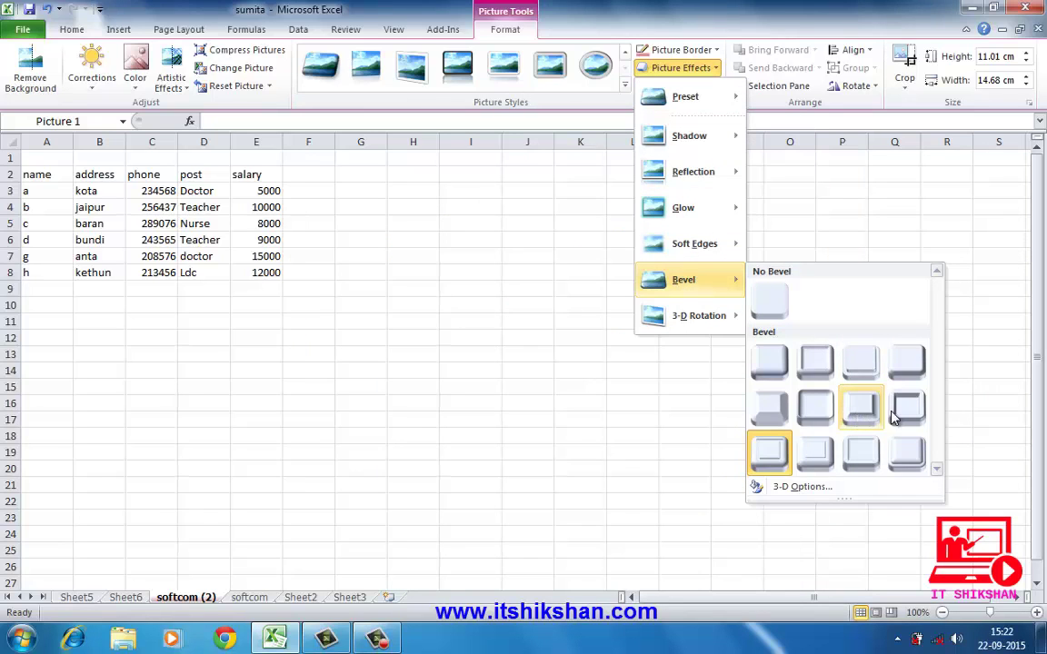
{"action": "left_click", "coordinate": [906, 405]}
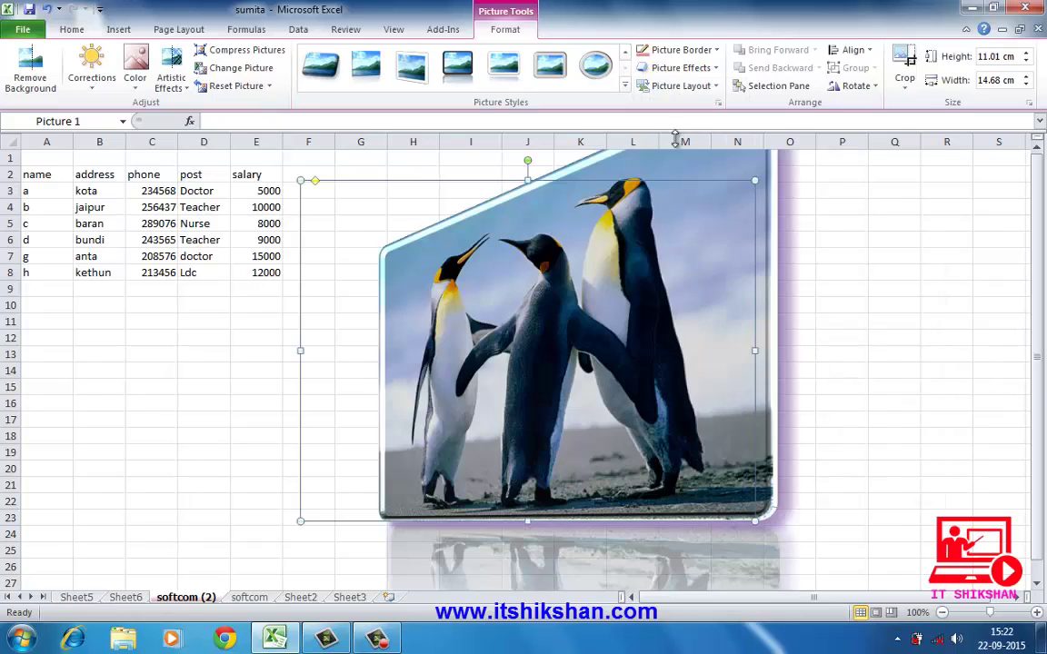
- Convert the penguin picture to a hexagon SmartArt layout and label the shape 'pictur'
{"action": "left_click", "coordinate": [705, 89]}
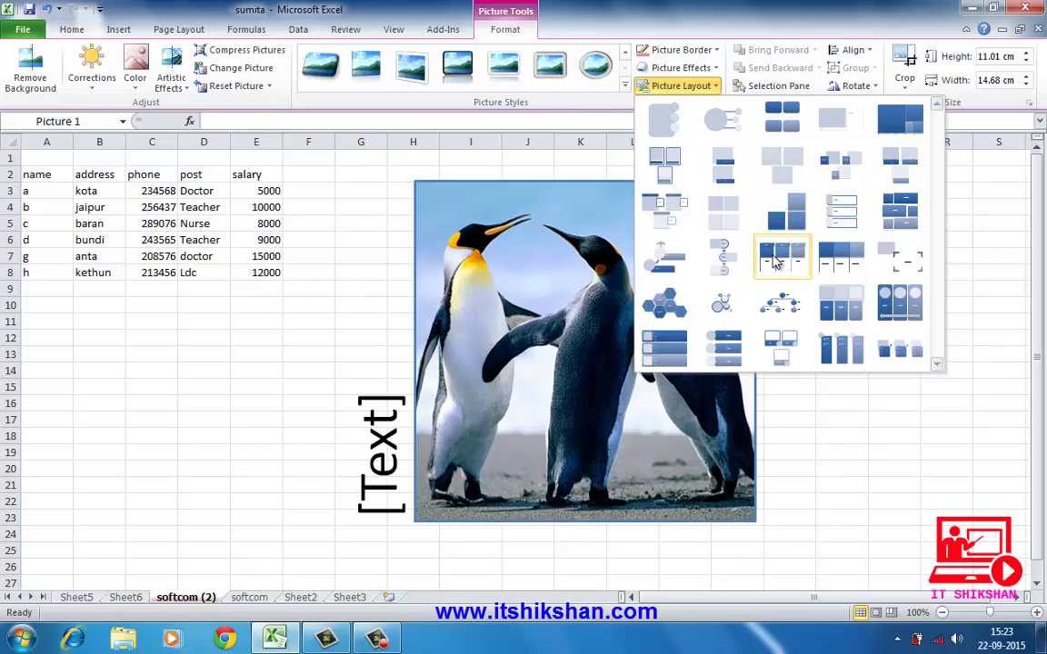
{"action": "left_click", "coordinate": [672, 310]}
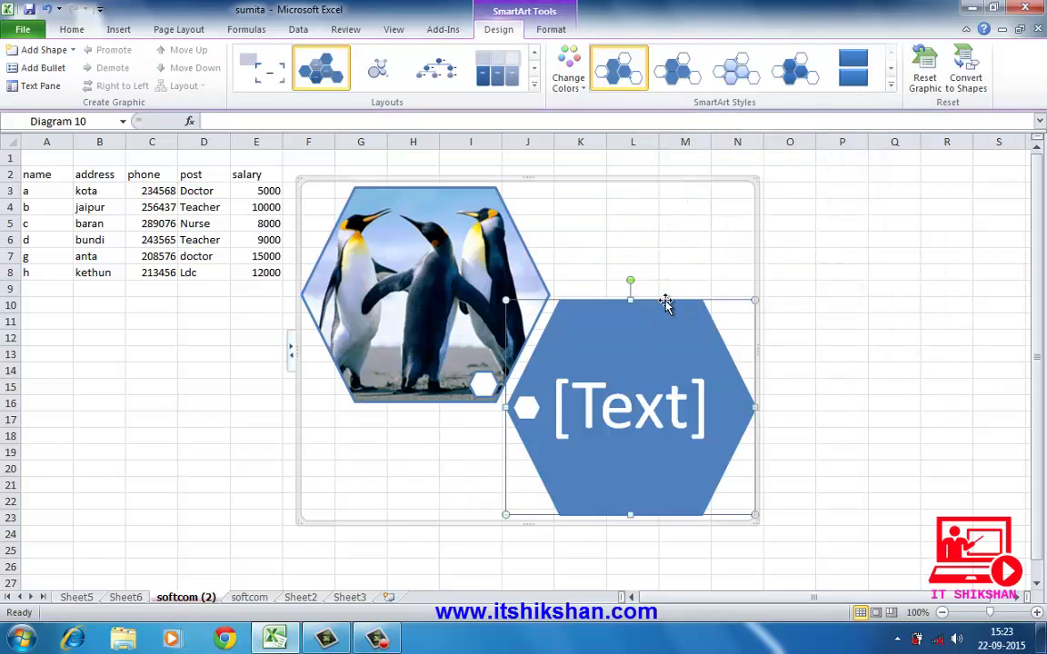
{"action": "left_click", "coordinate": [616, 424]}
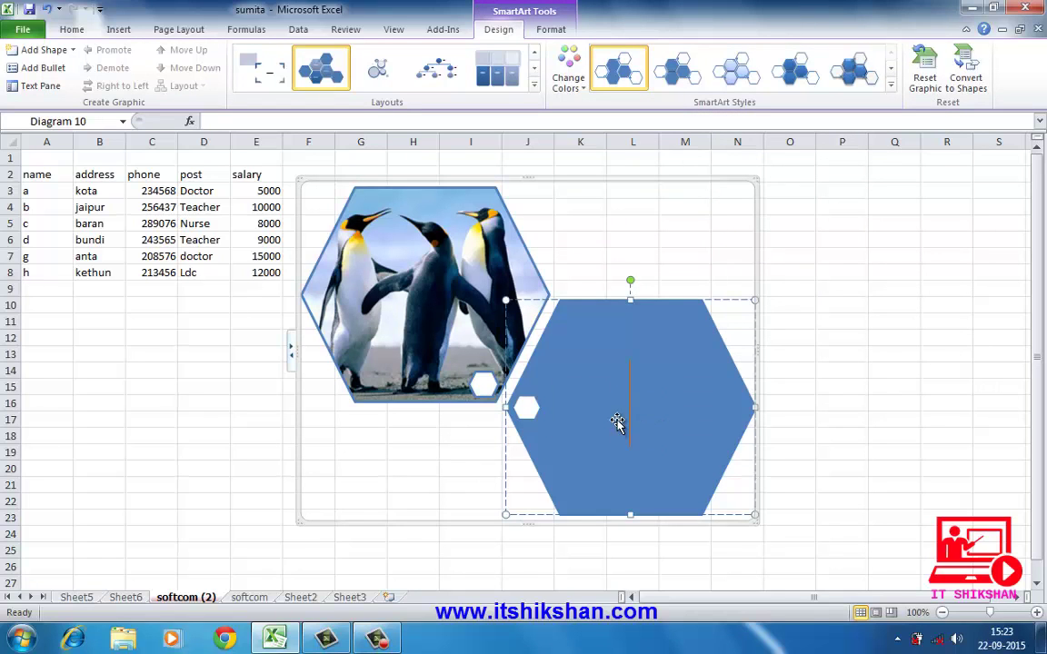
{"action": "type", "text": "pi"}
{"action": "type", "text": "ctur"}
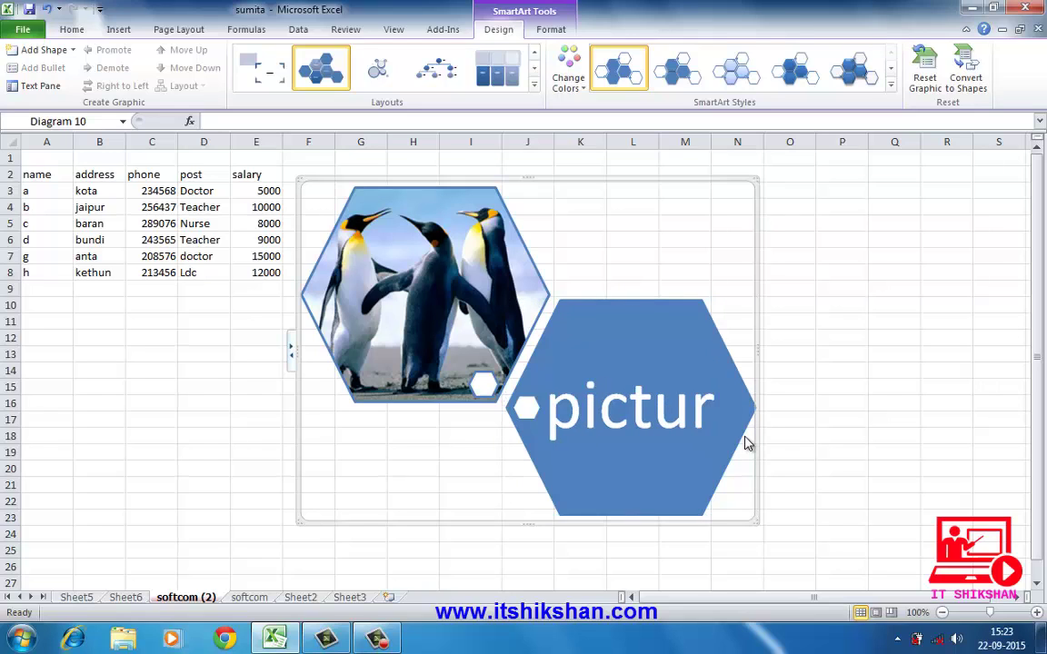
- Recolour the diagram with a Colorful green/purple scheme and apply a 3-D SmartArt style
{"action": "left_click", "coordinate": [573, 85]}
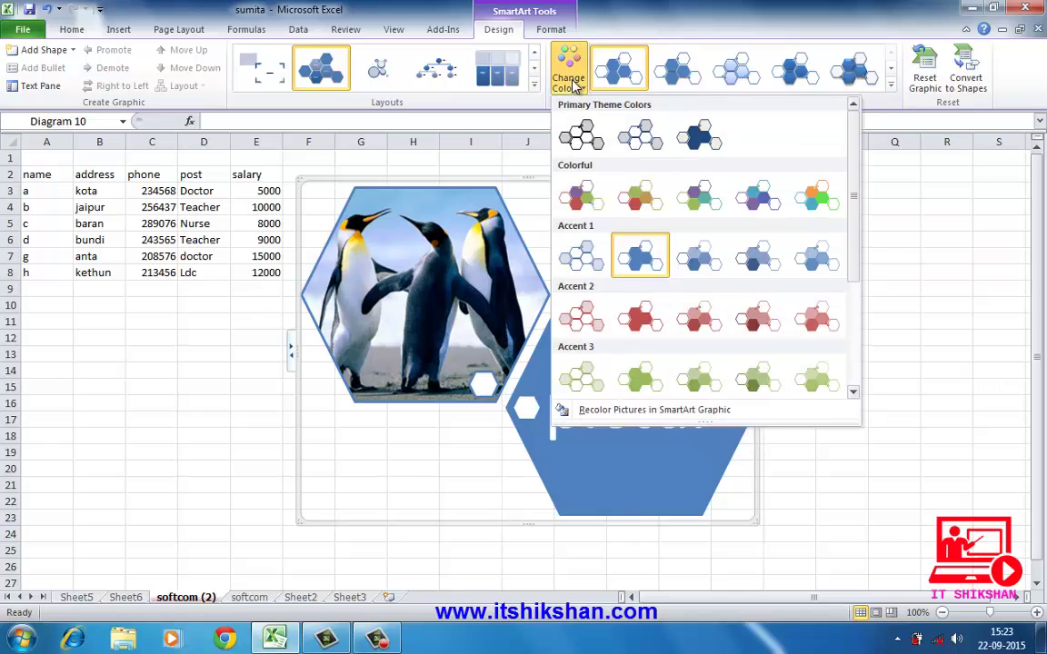
{"action": "left_click", "coordinate": [700, 197]}
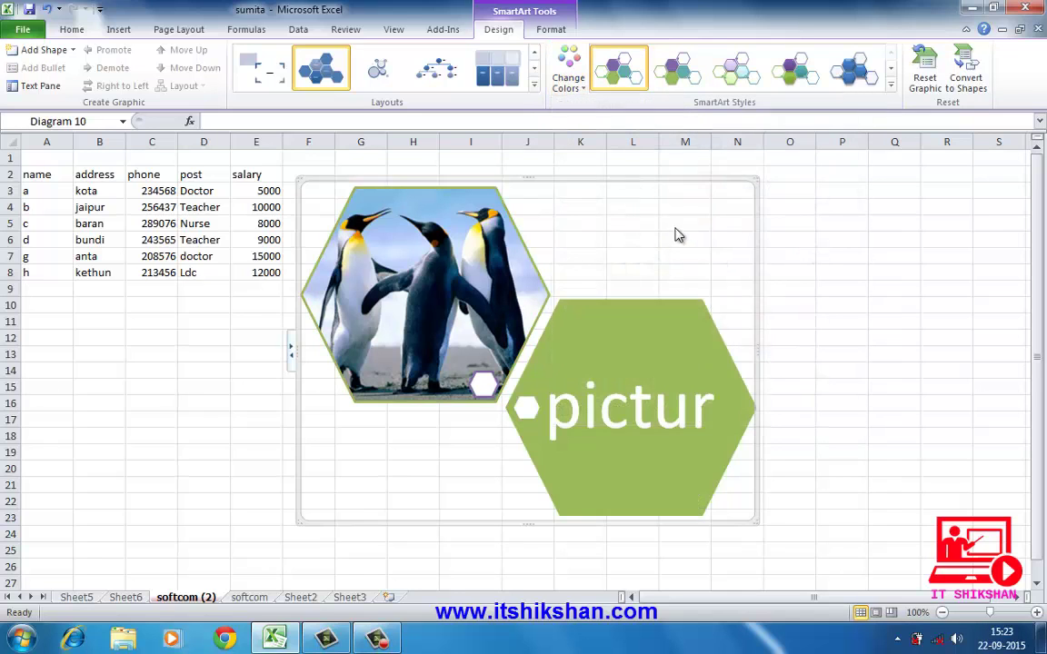
{"action": "left_click", "coordinate": [890, 84]}
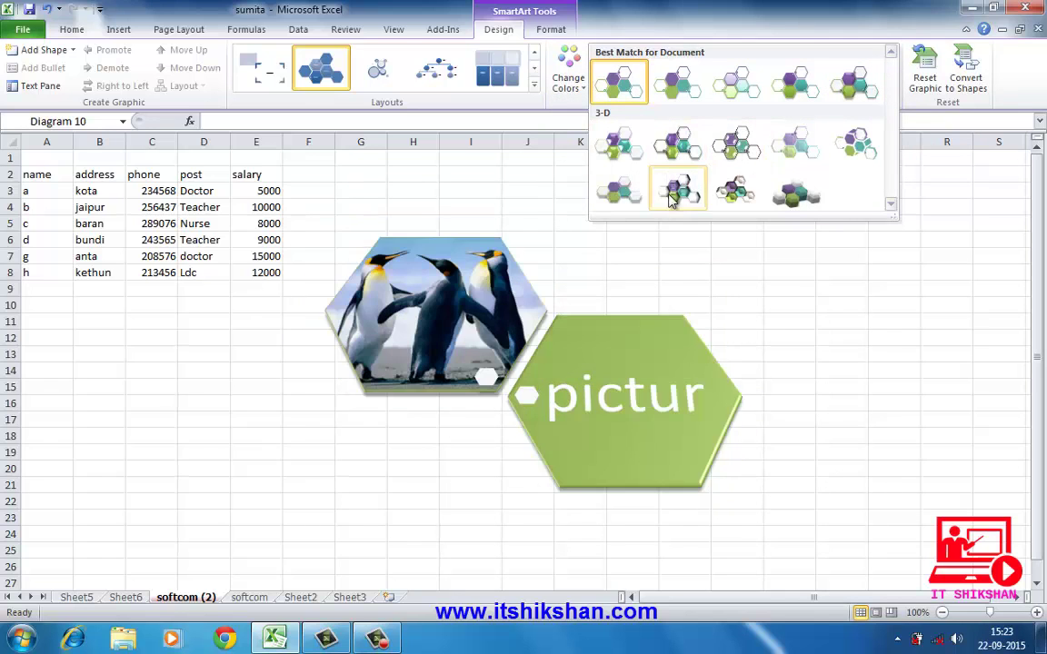
{"action": "left_click", "coordinate": [688, 196]}
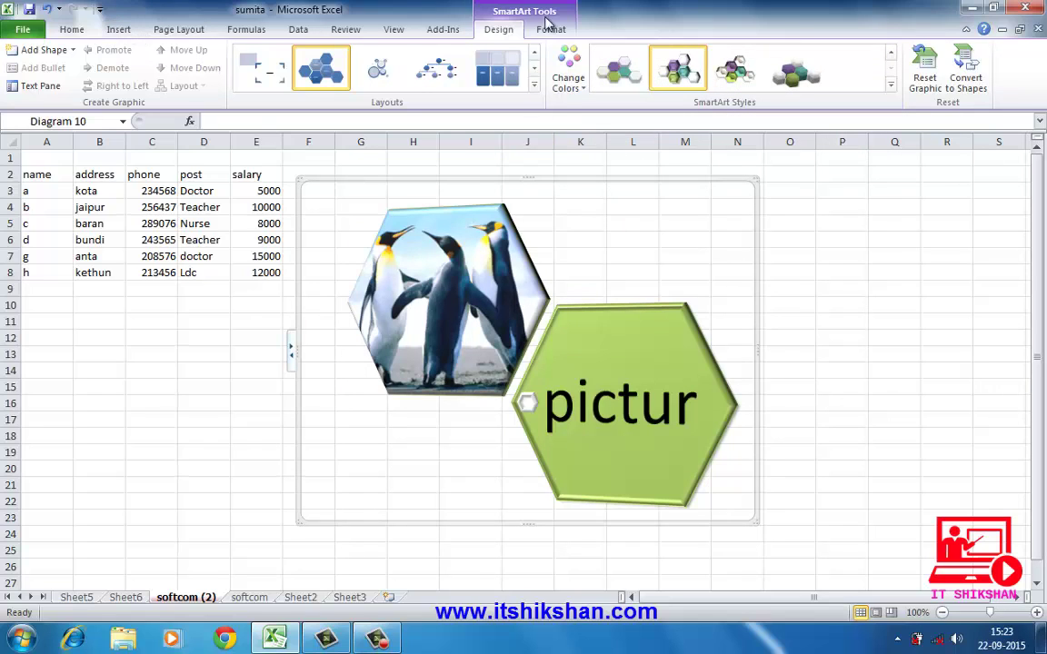
{"action": "left_click", "coordinate": [554, 30]}
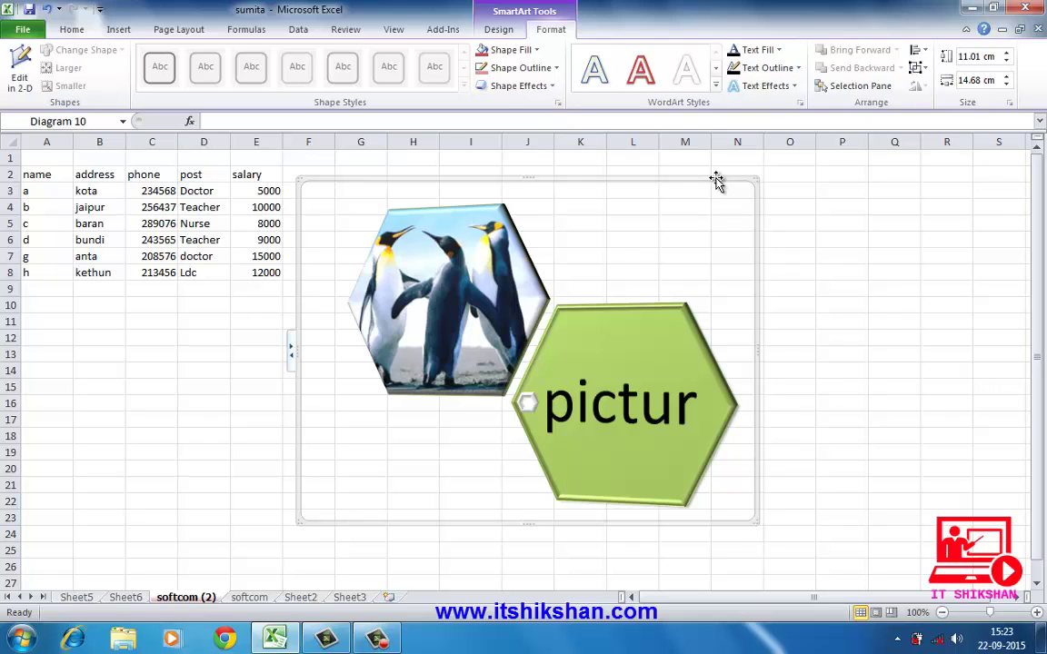
- Delete the SmartArt diagram and insert the Hydrangeas sample picture
{"action": "key", "text": "Delete"}
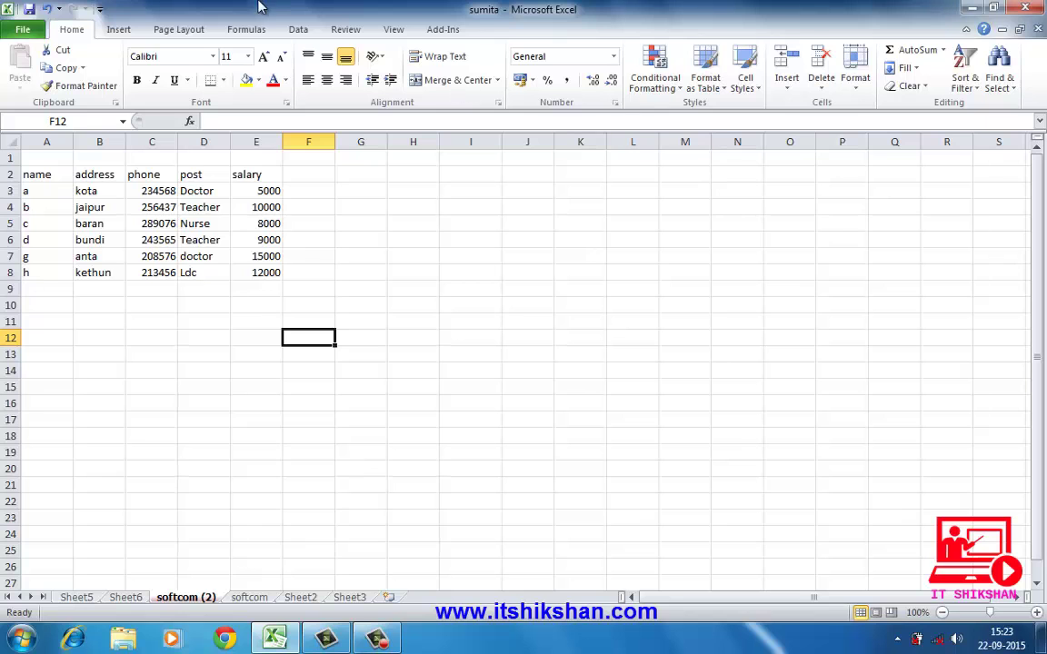
{"action": "left_click", "coordinate": [120, 29]}
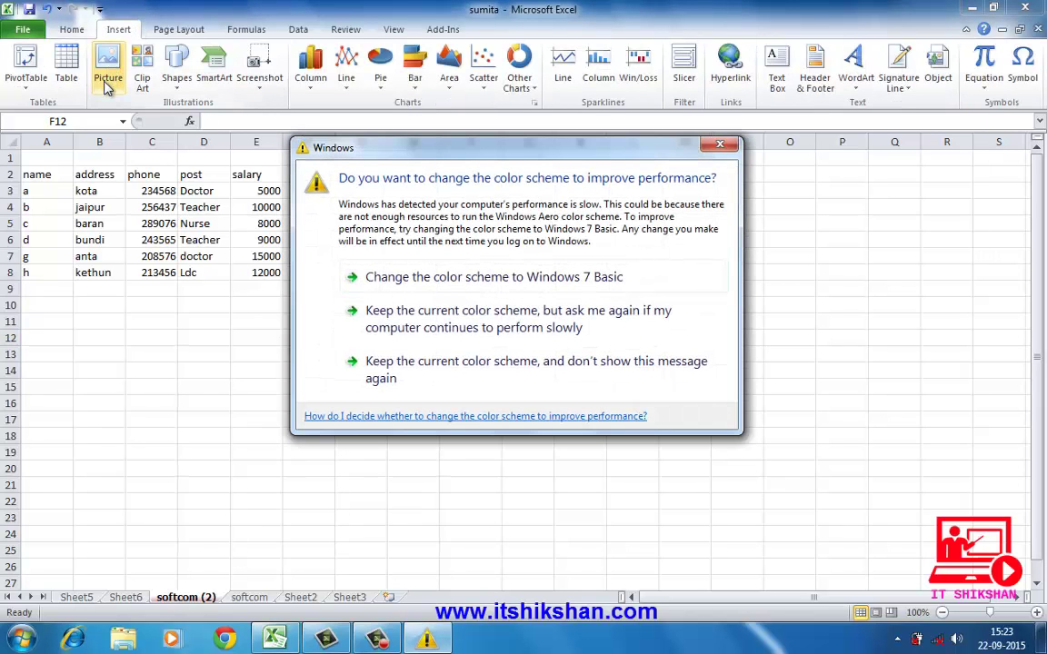
{"action": "left_click", "coordinate": [719, 144]}
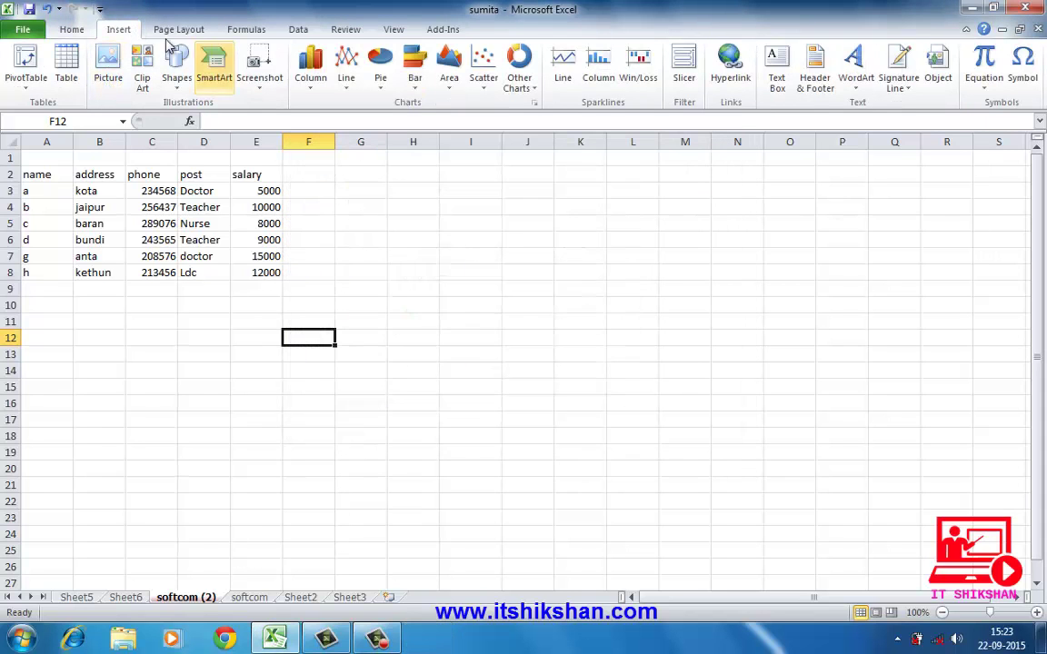
{"action": "left_click", "coordinate": [108, 77]}
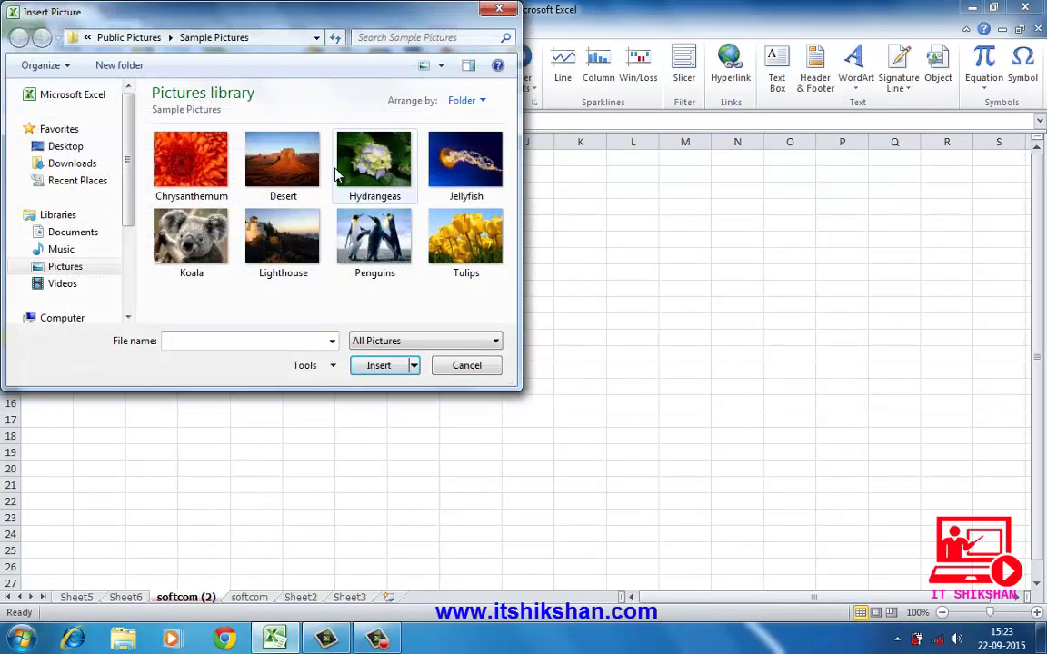
{"action": "left_click", "coordinate": [370, 171]}
{"action": "left_click", "coordinate": [376, 365]}
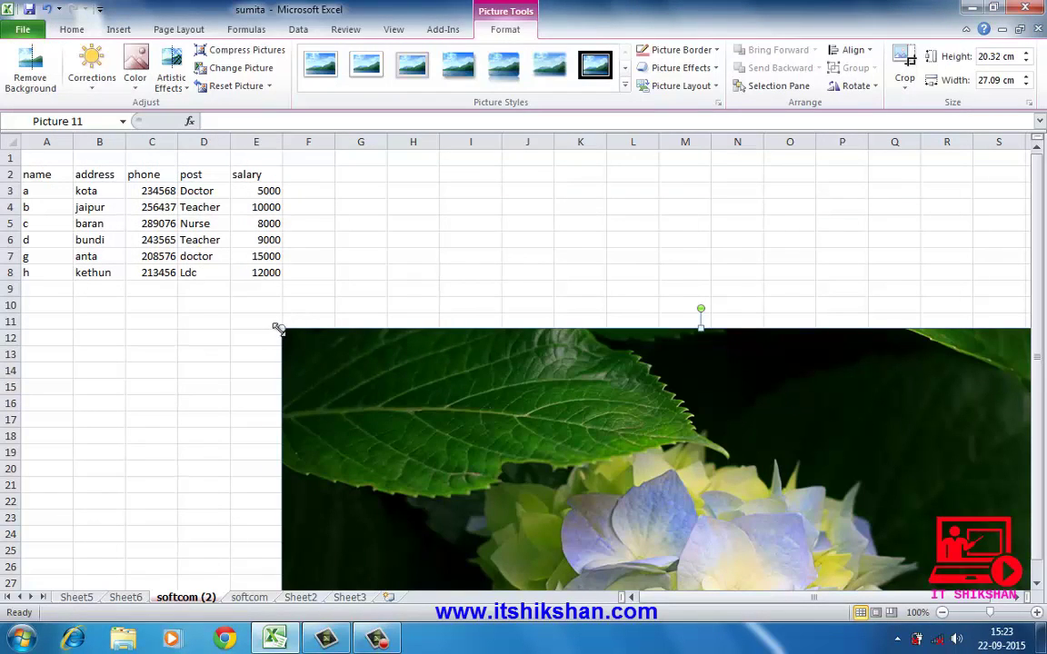
- Shrink the hydrangea picture to 7.4 × 9.86 cm and place it over columns H–M
{"action": "left_click_drag", "start_coordinate": [278, 329], "coordinate": [645, 590]}
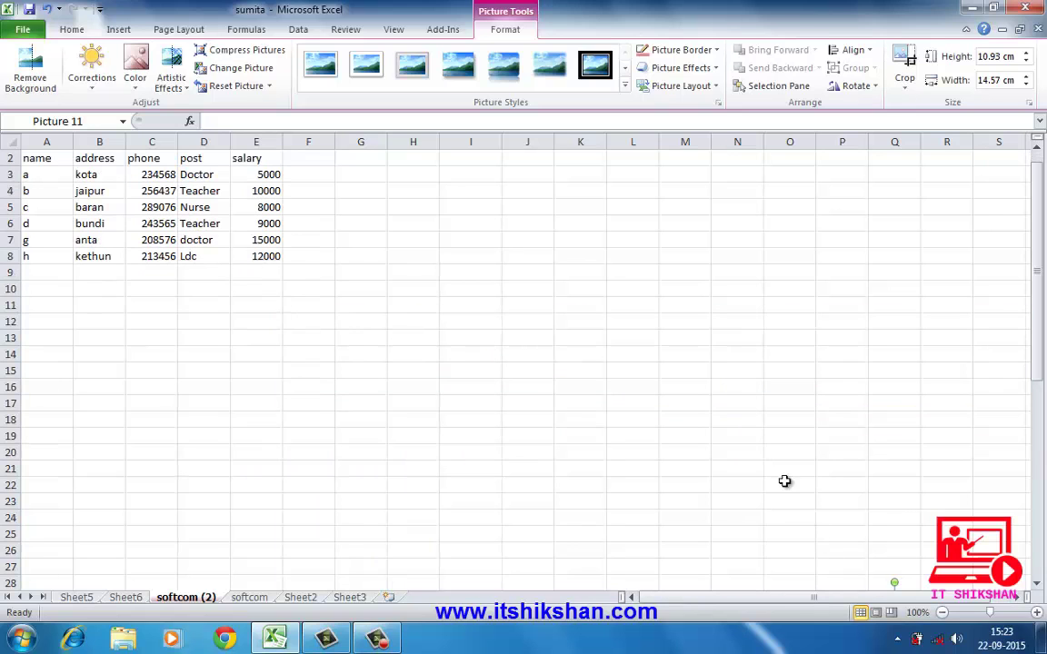
{"action": "scroll", "coordinate": [663, 402], "scroll_direction": "down", "scroll_amount": 3}
{"action": "left_click_drag", "start_coordinate": [789, 486], "coordinate": [413, 237]}
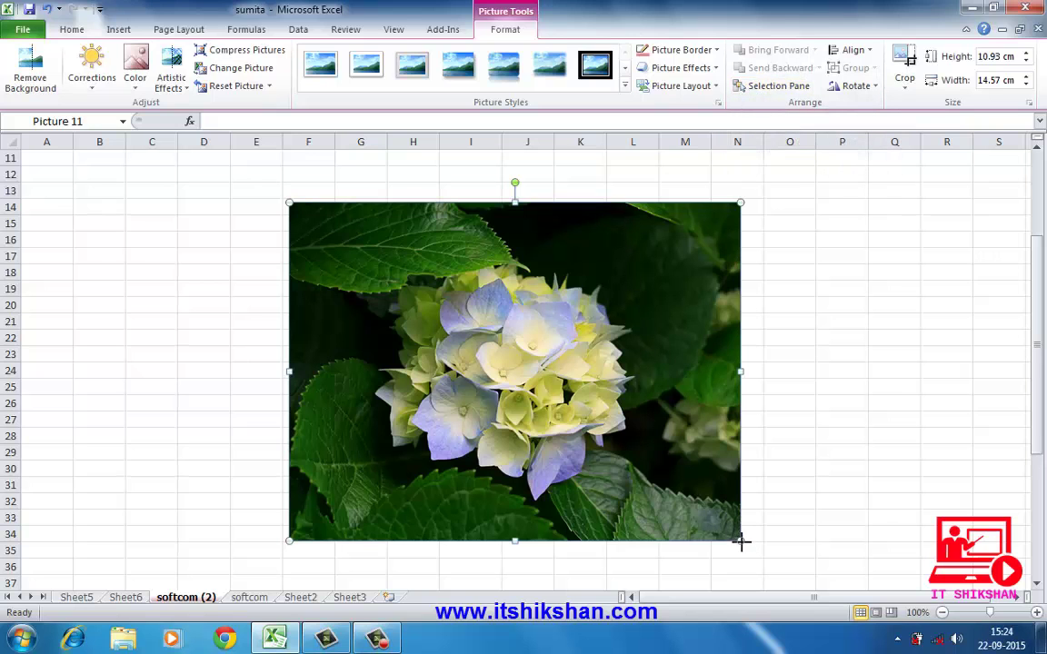
{"action": "left_click_drag", "start_coordinate": [741, 542], "coordinate": [595, 431]}
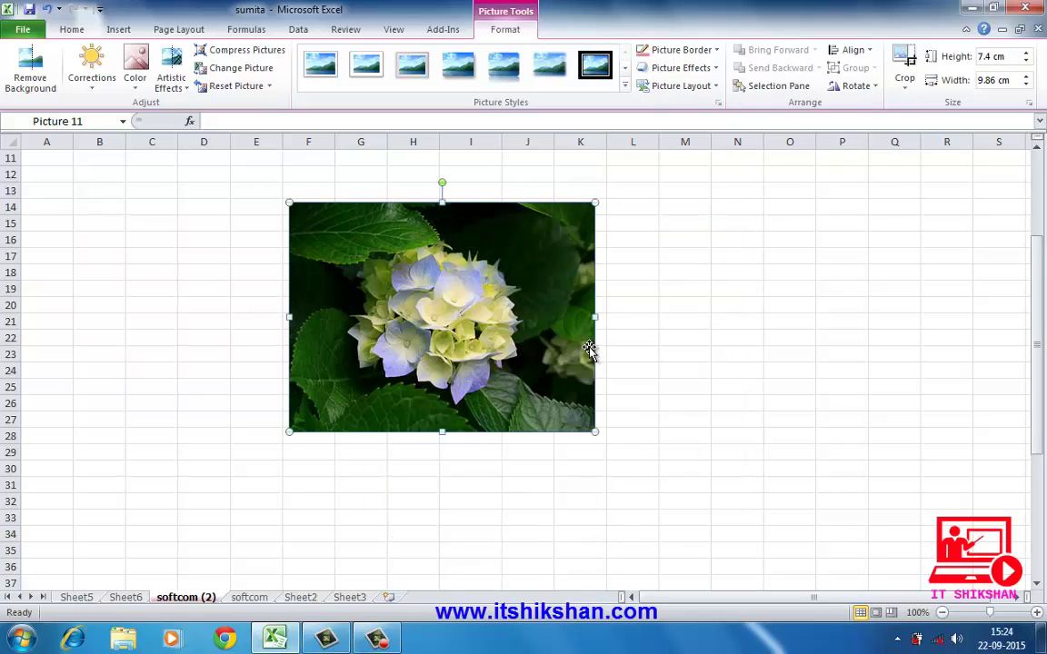
{"action": "mouse_move", "coordinate": [420, 332]}
{"action": "left_mouse_down"}
{"action": "mouse_move", "coordinate": [531, 462]}
{"action": "mouse_move", "coordinate": [499, 383]}
{"action": "left_mouse_up"}
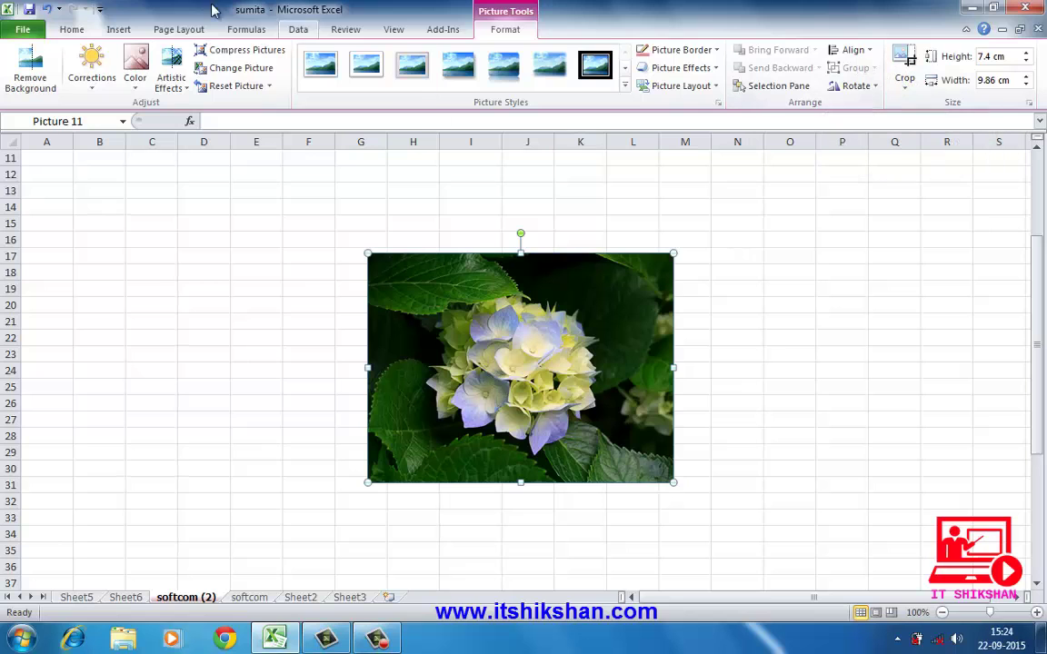
- Insert the Penguins sample picture, shrink it and position it over the hydrangea
{"action": "left_click", "coordinate": [121, 30]}
{"action": "left_click", "coordinate": [107, 66]}
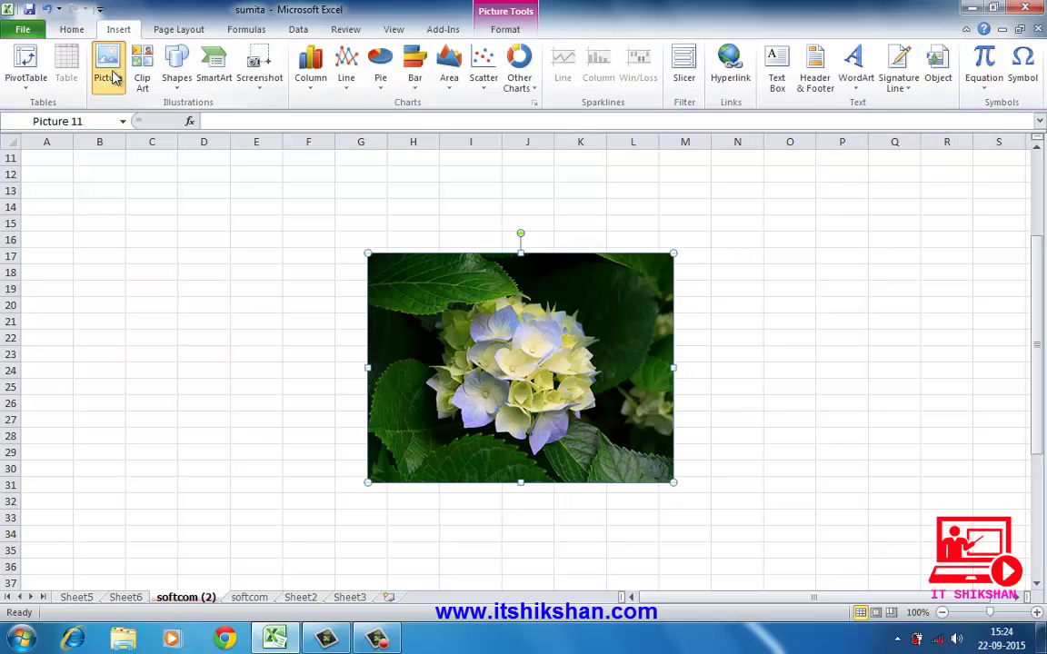
{"action": "left_click", "coordinate": [356, 225]}
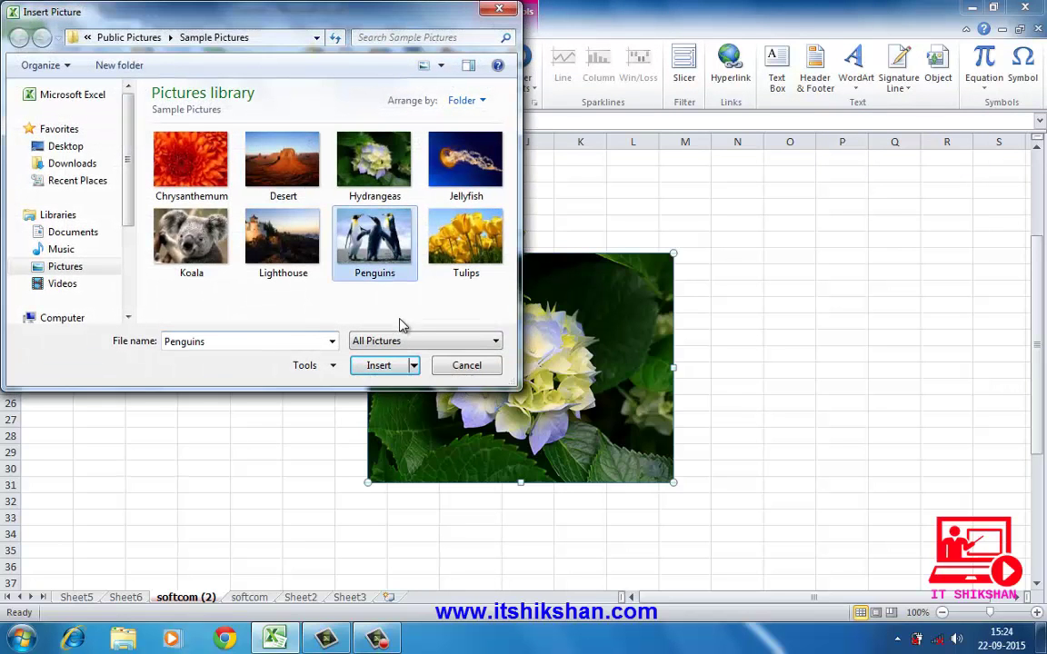
{"action": "left_click", "coordinate": [387, 367]}
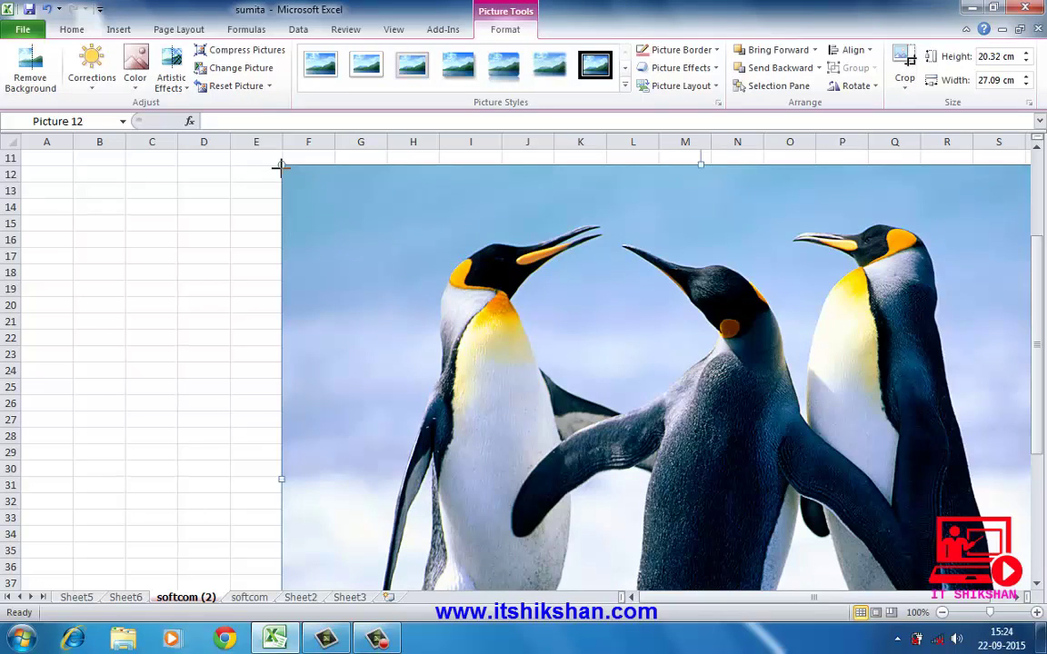
{"action": "left_click_drag", "start_coordinate": [282, 167], "coordinate": [685, 504]}
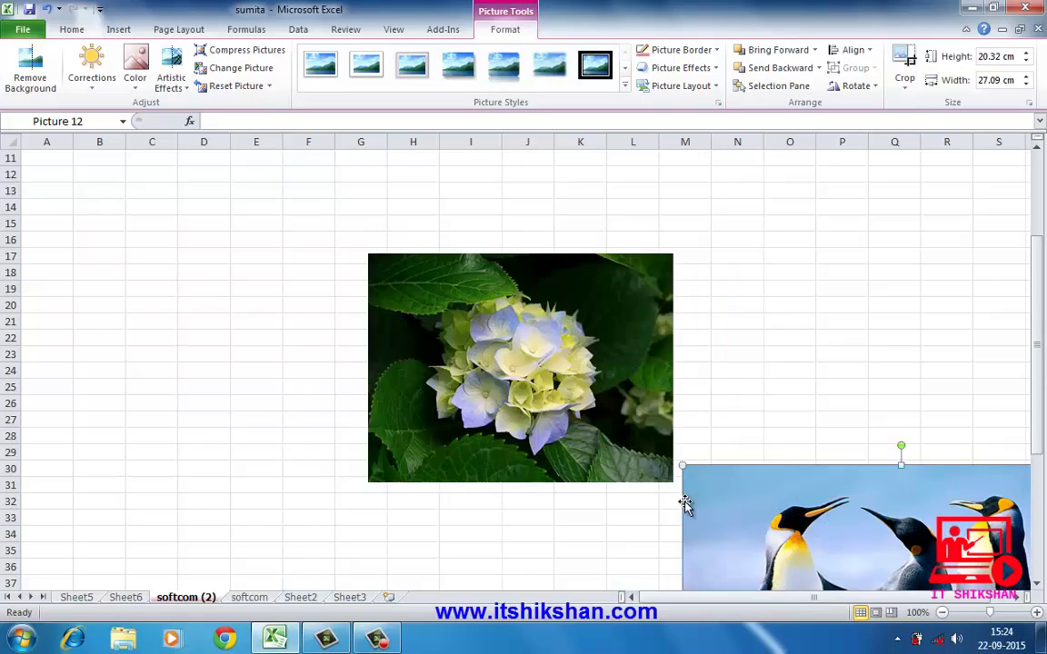
{"action": "mouse_move", "coordinate": [687, 471]}
{"action": "left_mouse_down"}
{"action": "mouse_move", "coordinate": [491, 313]}
{"action": "mouse_move", "coordinate": [619, 402]}
{"action": "left_mouse_up"}
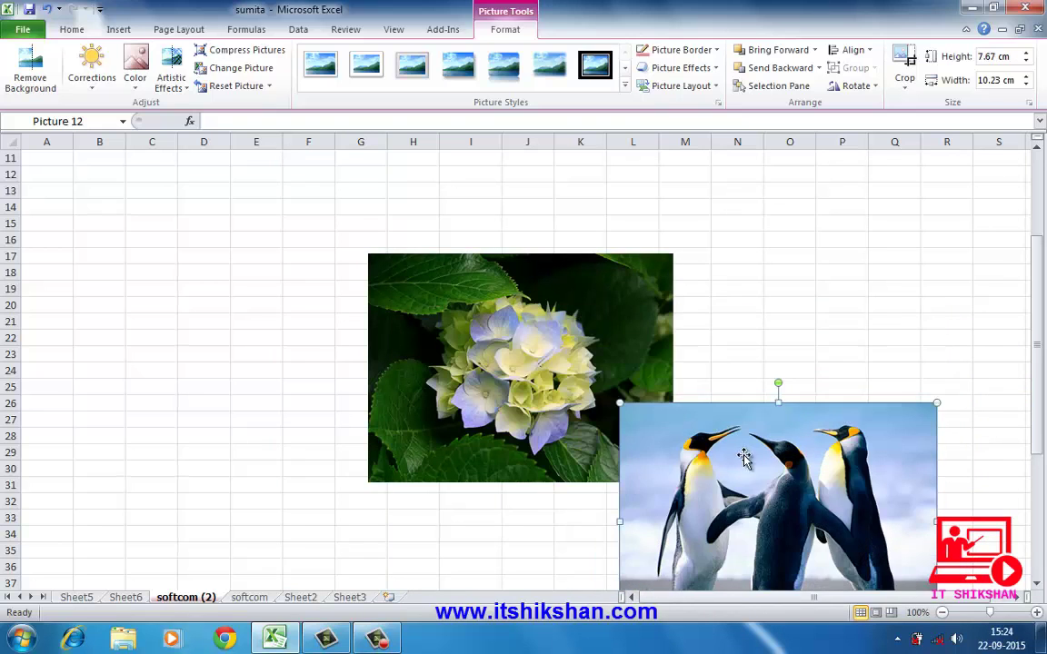
{"action": "mouse_move", "coordinate": [743, 455]}
{"action": "left_mouse_down"}
{"action": "mouse_move", "coordinate": [718, 425]}
{"action": "mouse_move", "coordinate": [524, 373]}
{"action": "mouse_move", "coordinate": [540, 365]}
{"action": "left_mouse_up"}
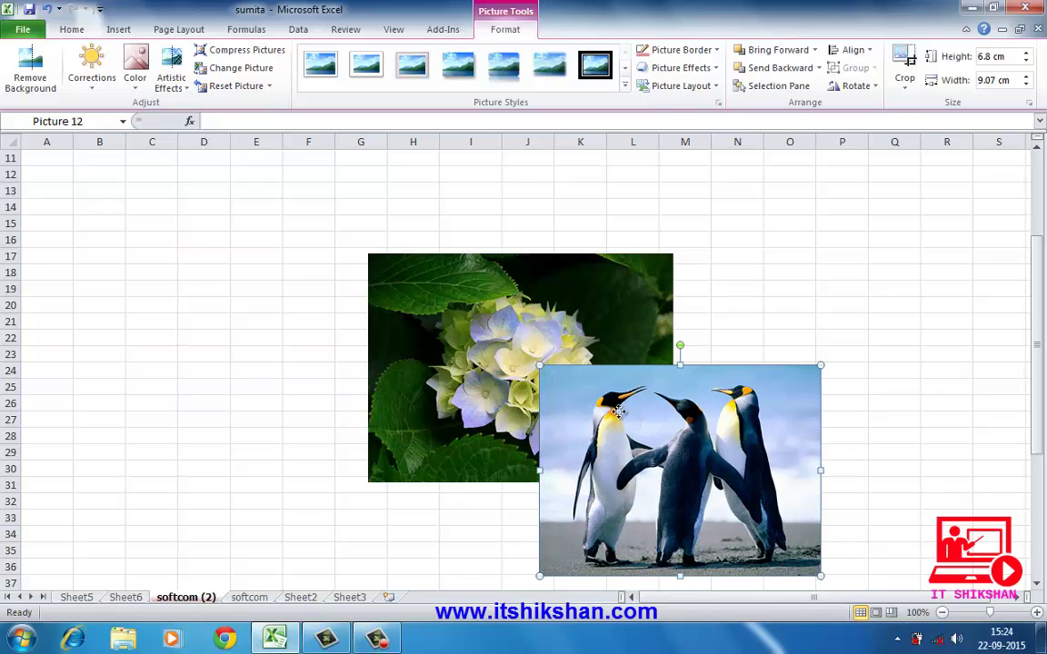
{"action": "left_click_drag", "start_coordinate": [601, 396], "coordinate": [561, 382]}
- Insert the Desert sample picture, shrink it to 8.41 × 6.31 cm and place it beside the penguins
{"action": "left_click", "coordinate": [118, 29]}
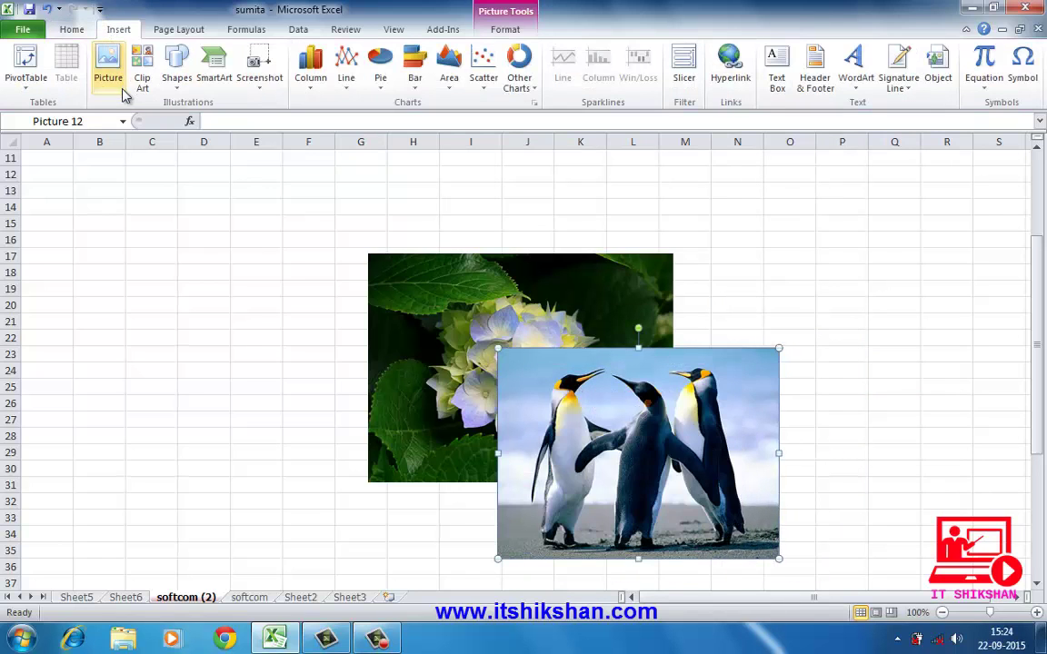
{"action": "left_click", "coordinate": [121, 91]}
{"action": "left_click", "coordinate": [288, 166]}
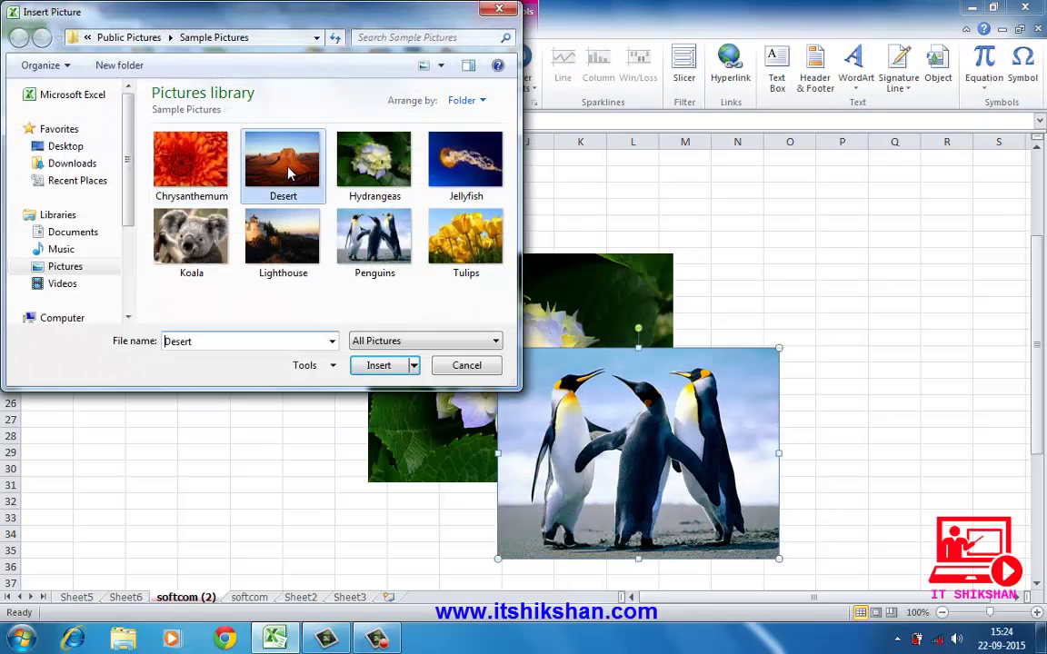
{"action": "left_click", "coordinate": [380, 366]}
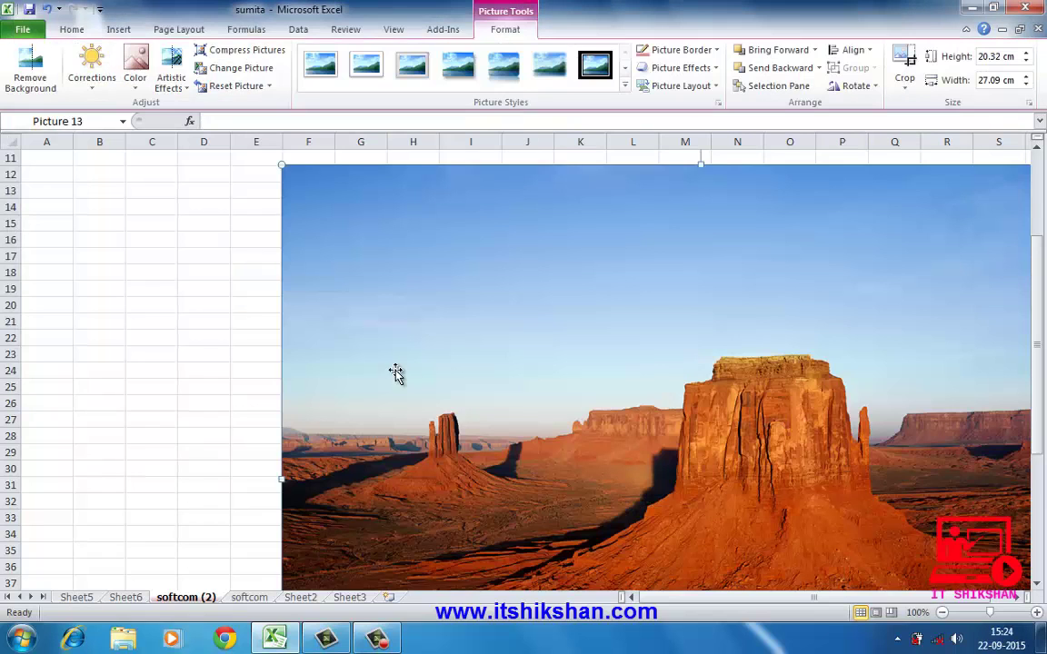
{"action": "left_click_drag", "start_coordinate": [297, 194], "coordinate": [722, 495]}
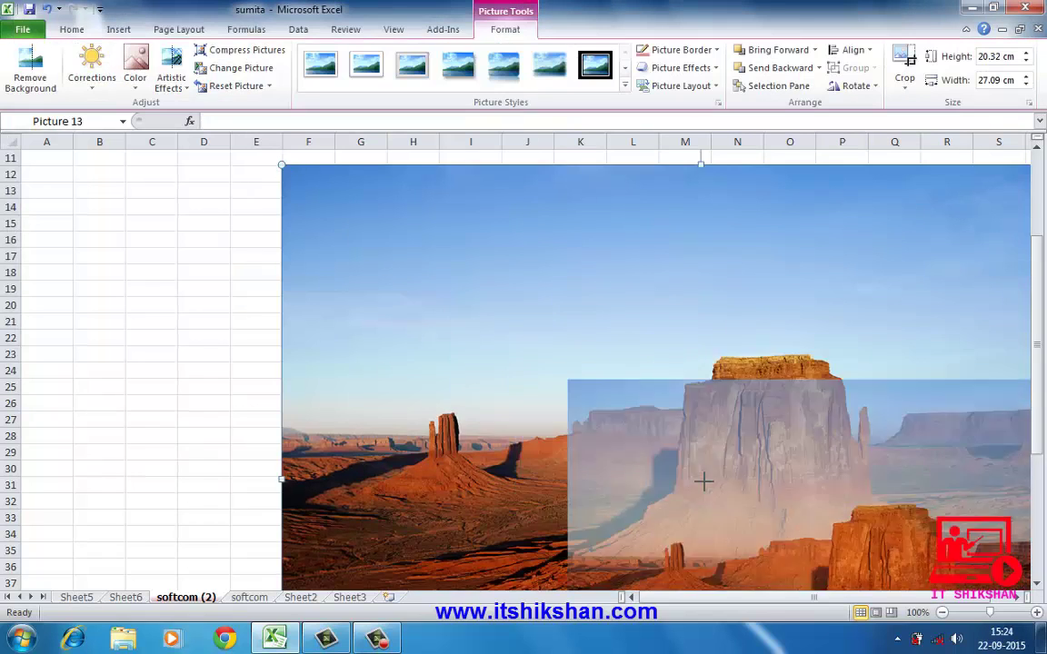
{"action": "left_click_drag", "start_coordinate": [838, 510], "coordinate": [788, 498]}
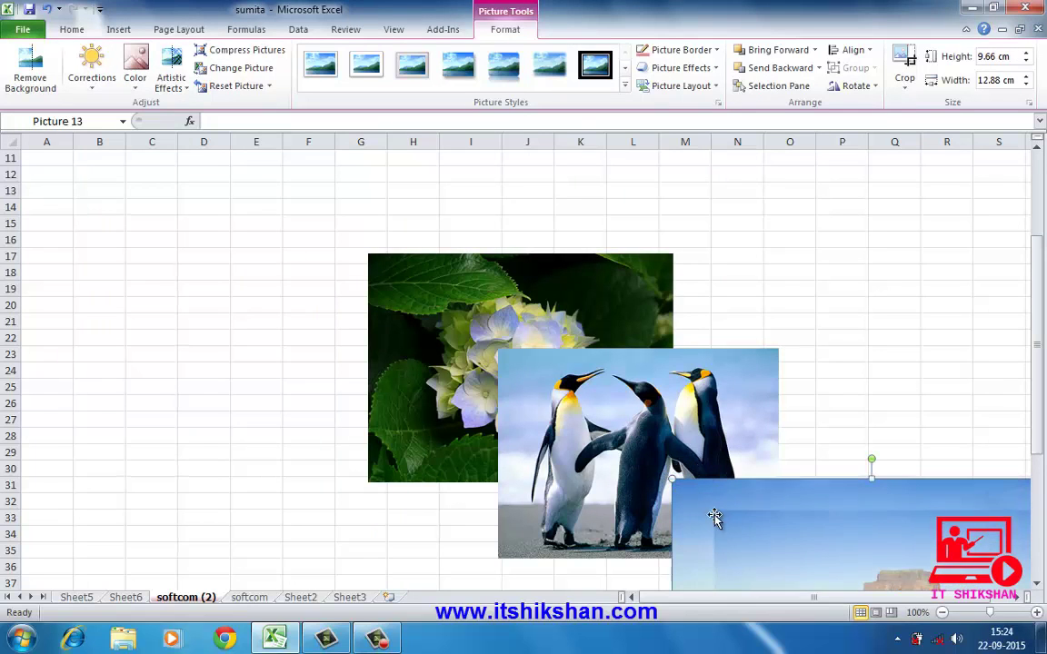
{"action": "left_click_drag", "start_coordinate": [671, 479], "coordinate": [715, 509]}
{"action": "scroll", "coordinate": [717, 507], "scroll_direction": "down", "scroll_amount": 3}
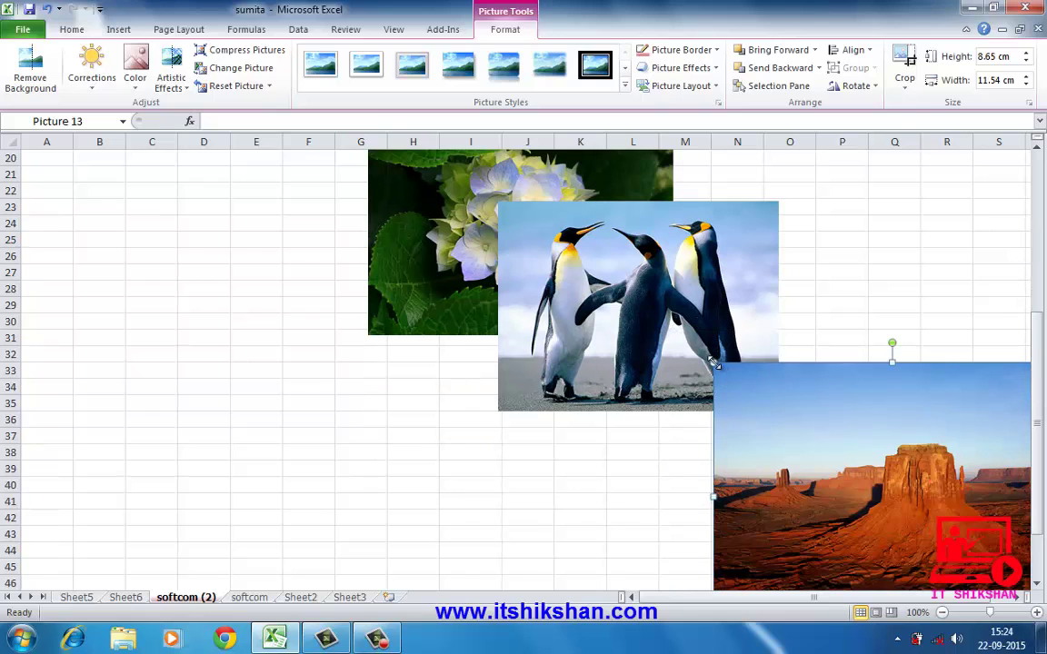
{"action": "left_click_drag", "start_coordinate": [714, 362], "coordinate": [809, 434]}
{"action": "mouse_move", "coordinate": [881, 489]}
{"action": "left_mouse_down"}
{"action": "mouse_move", "coordinate": [702, 366]}
{"action": "mouse_move", "coordinate": [699, 376]}
{"action": "left_mouse_up"}
{"action": "scroll", "coordinate": [591, 269], "scroll_direction": "up", "scroll_amount": 1}
{"action": "scroll", "coordinate": [591, 270], "scroll_direction": "up", "scroll_amount": 2}
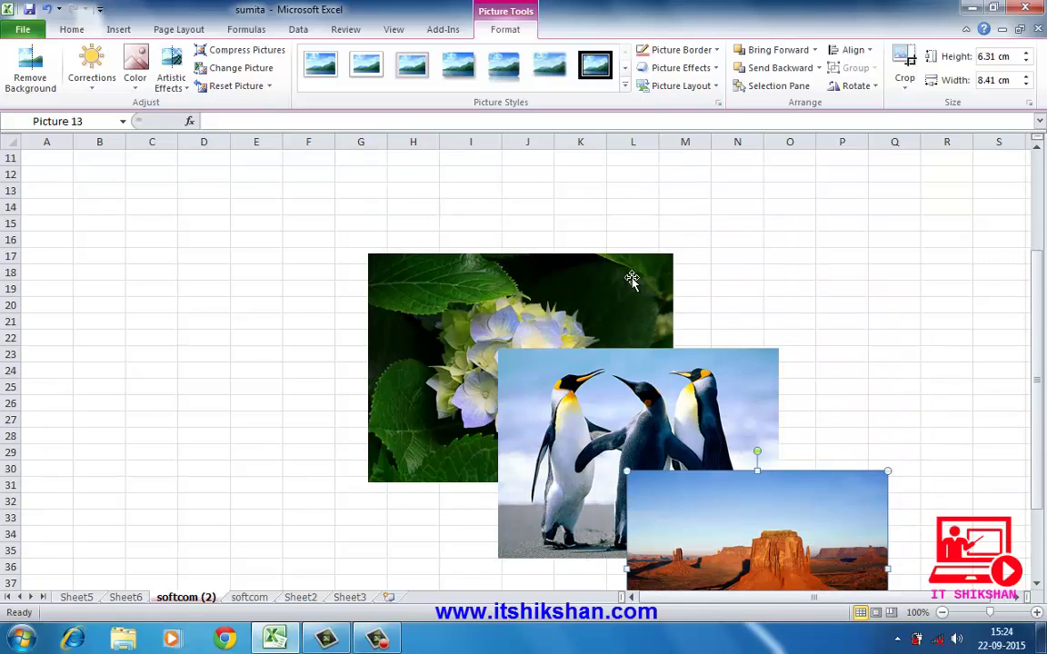
{"action": "scroll", "coordinate": [663, 323], "scroll_direction": "down", "scroll_amount": 1}
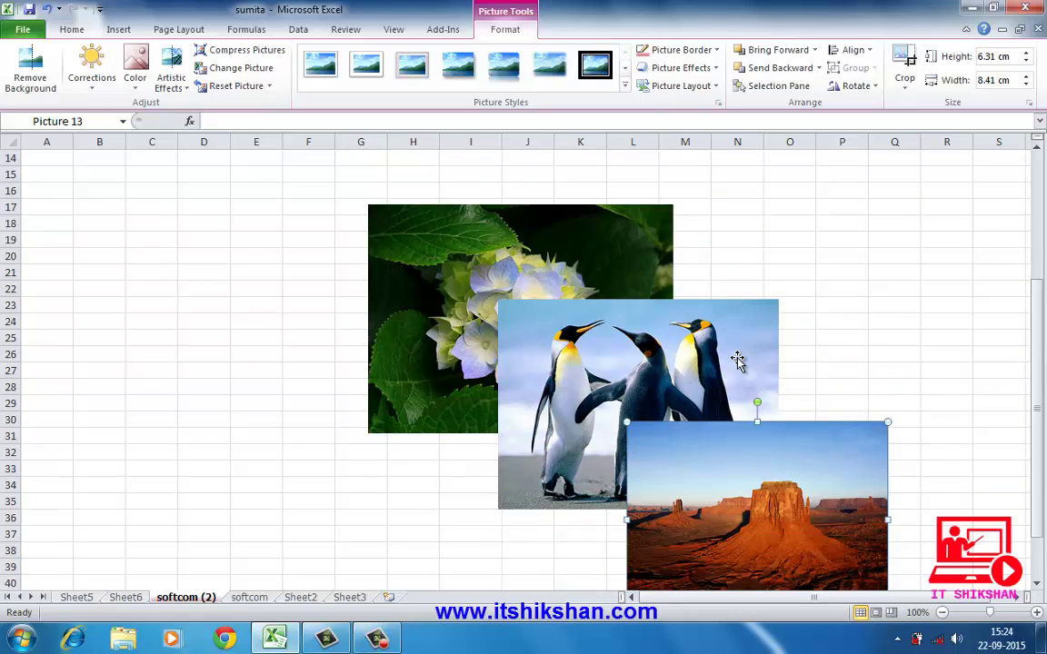
- Try Bring to Front and Send to Back on the hydrangea, returning it near the penguins
{"action": "left_click", "coordinate": [608, 242]}
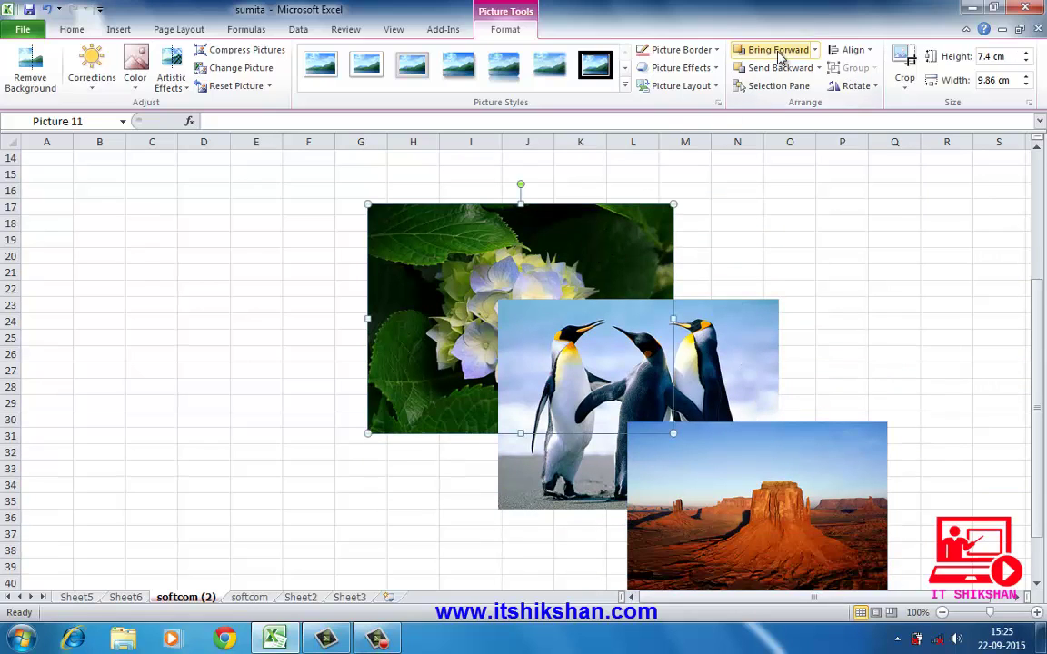
{"action": "left_click", "coordinate": [814, 50]}
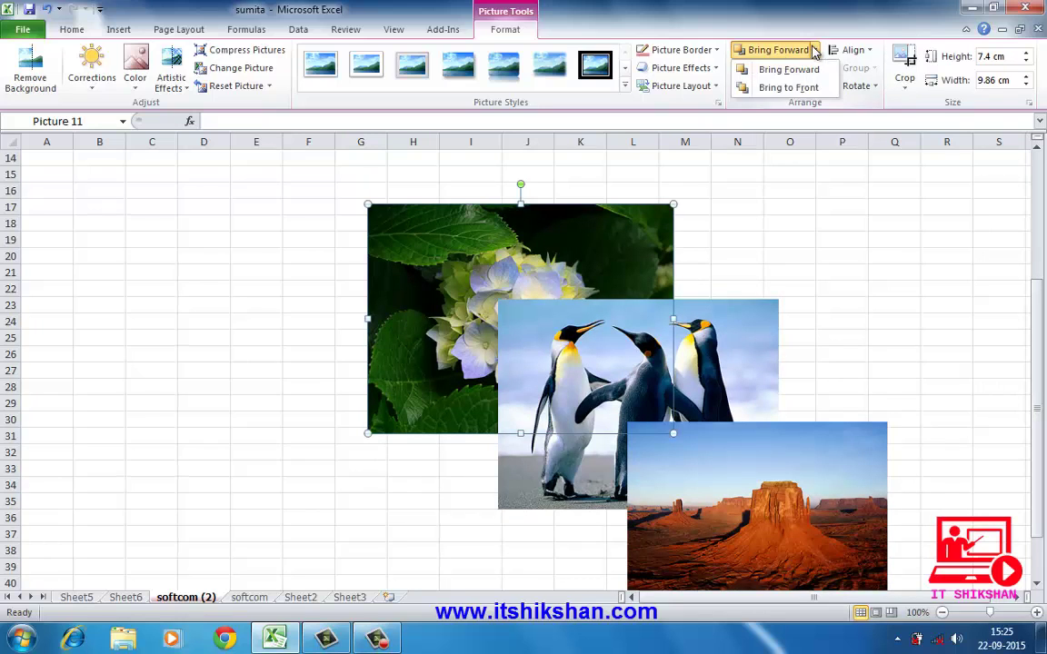
{"action": "left_click", "coordinate": [789, 87]}
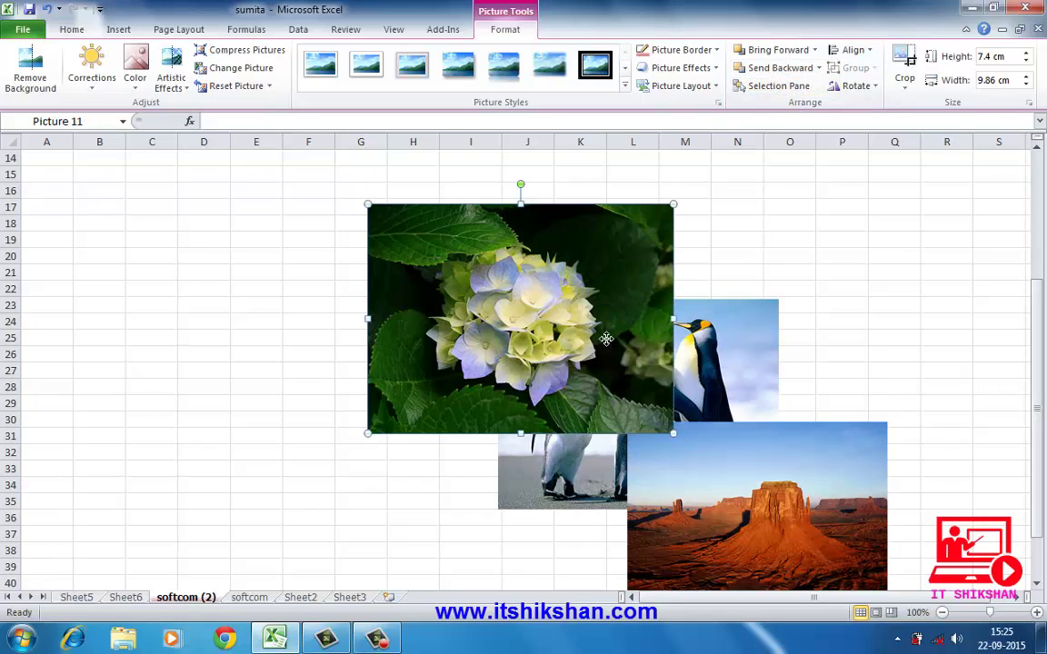
{"action": "scroll", "coordinate": [606, 339], "scroll_direction": "down", "scroll_amount": 1}
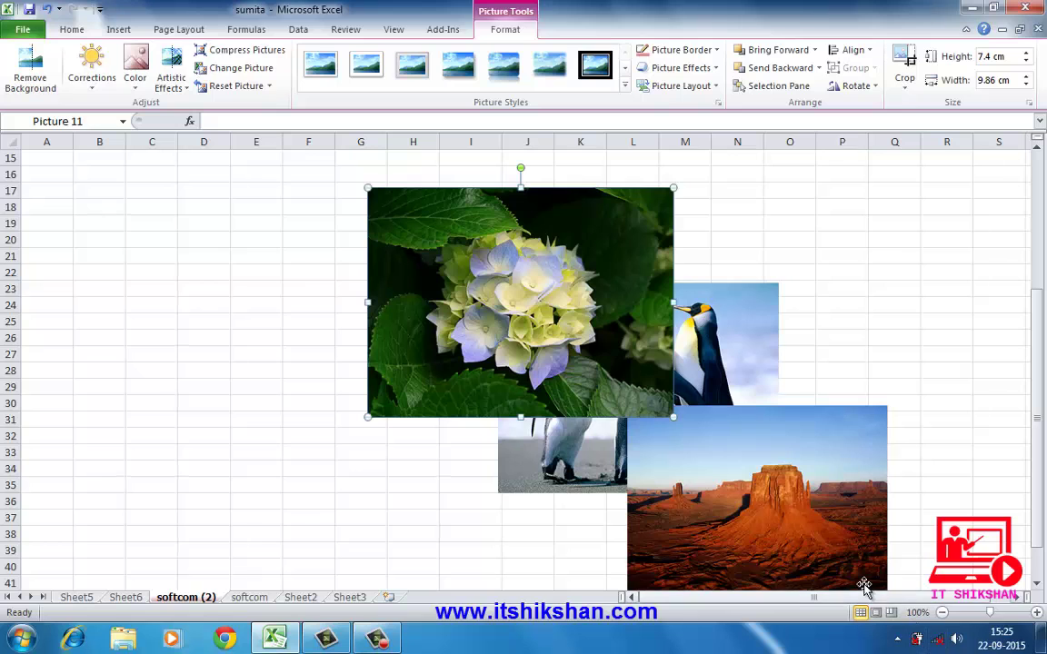
{"action": "scroll", "coordinate": [897, 530], "scroll_direction": "down", "scroll_amount": 3}
{"action": "left_click_drag", "start_coordinate": [625, 207], "coordinate": [963, 407]}
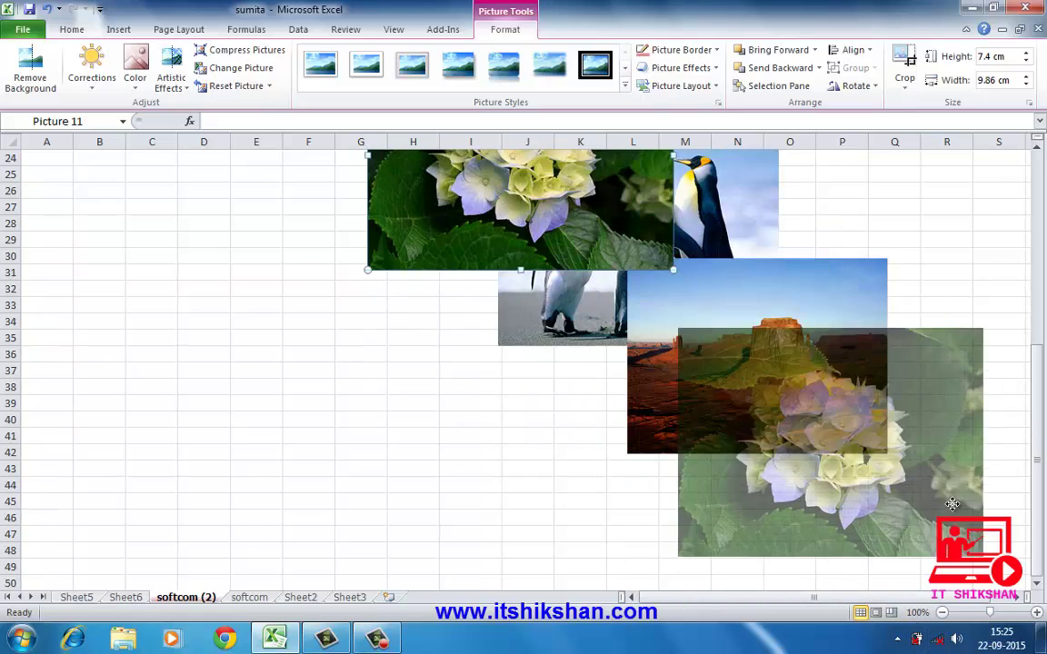
{"action": "scroll", "coordinate": [768, 297], "scroll_direction": "up", "scroll_amount": 3}
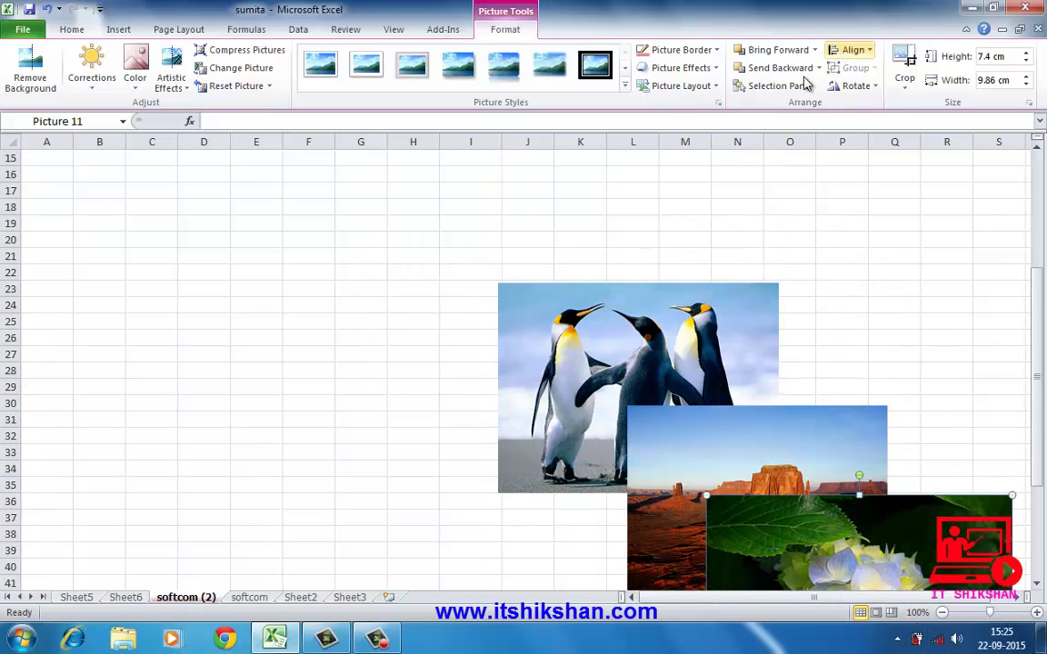
{"action": "left_click", "coordinate": [819, 68]}
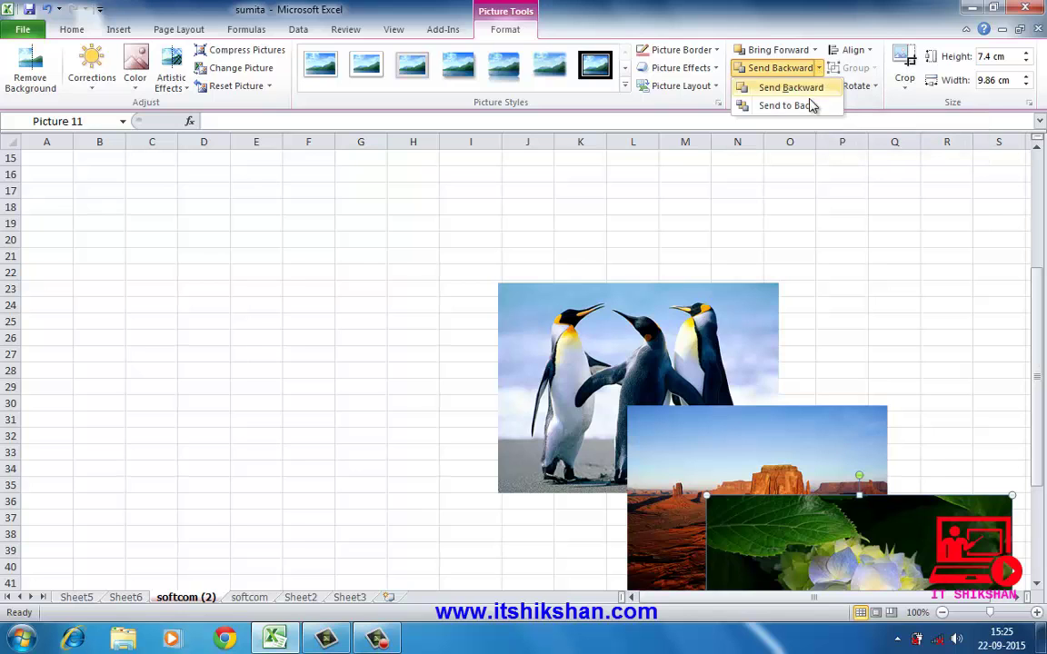
{"action": "left_click", "coordinate": [804, 107]}
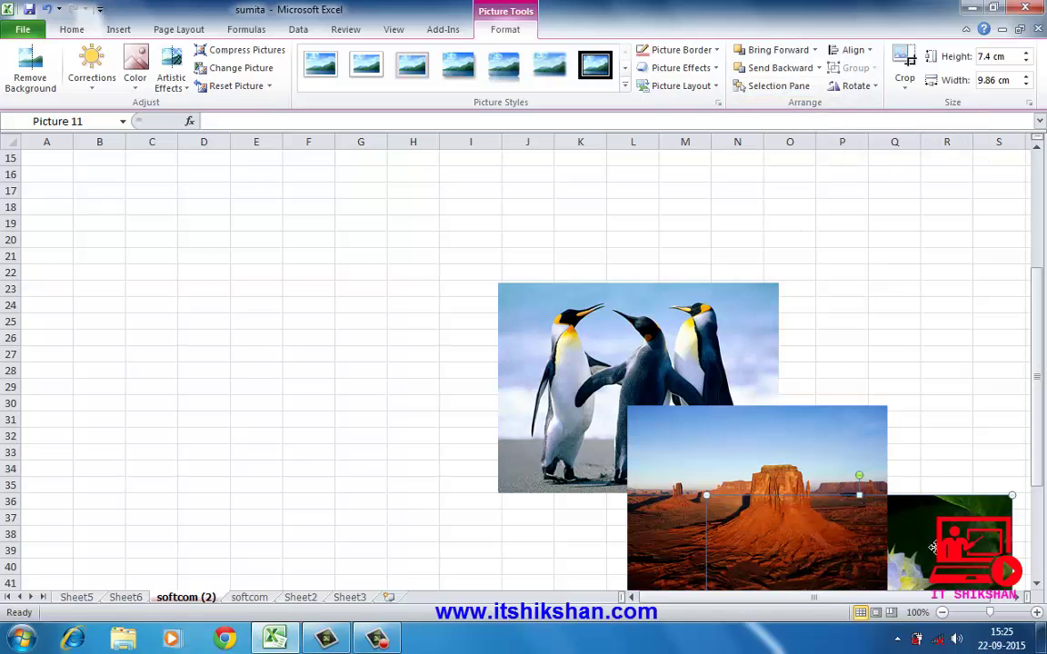
{"action": "left_click_drag", "start_coordinate": [934, 546], "coordinate": [598, 232]}
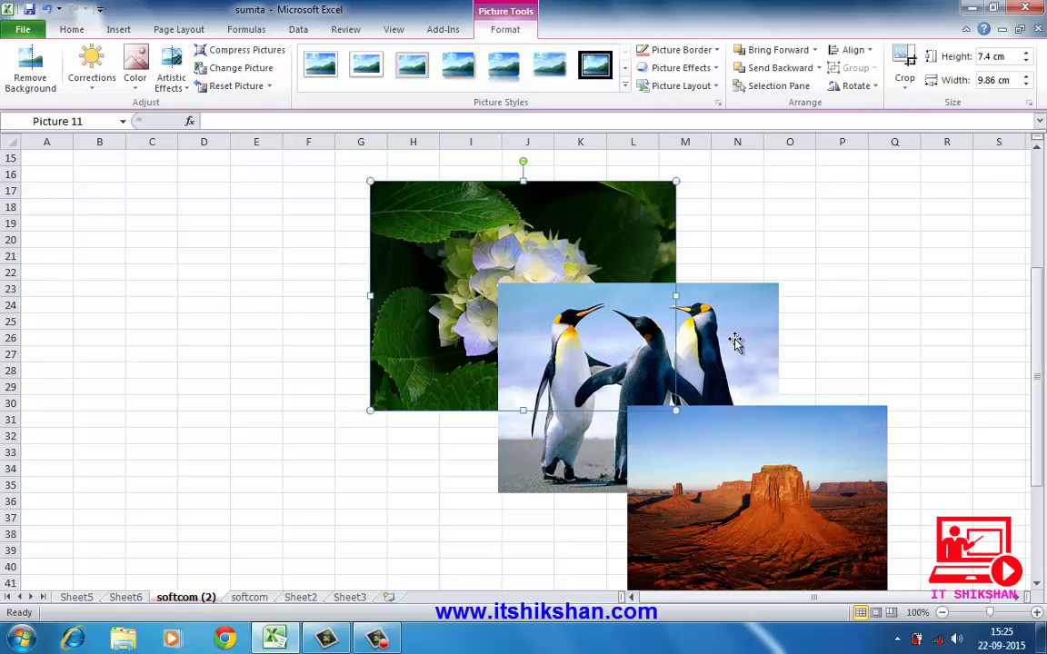
- Bring the hydrangea forward over the penguins and send the desert picture behind it
{"action": "left_click", "coordinate": [783, 50]}
{"action": "mouse_move", "coordinate": [543, 242]}
{"action": "left_mouse_down"}
{"action": "mouse_move", "coordinate": [772, 401]}
{"action": "mouse_move", "coordinate": [727, 406]}
{"action": "left_mouse_up"}
{"action": "left_click", "coordinate": [787, 439]}
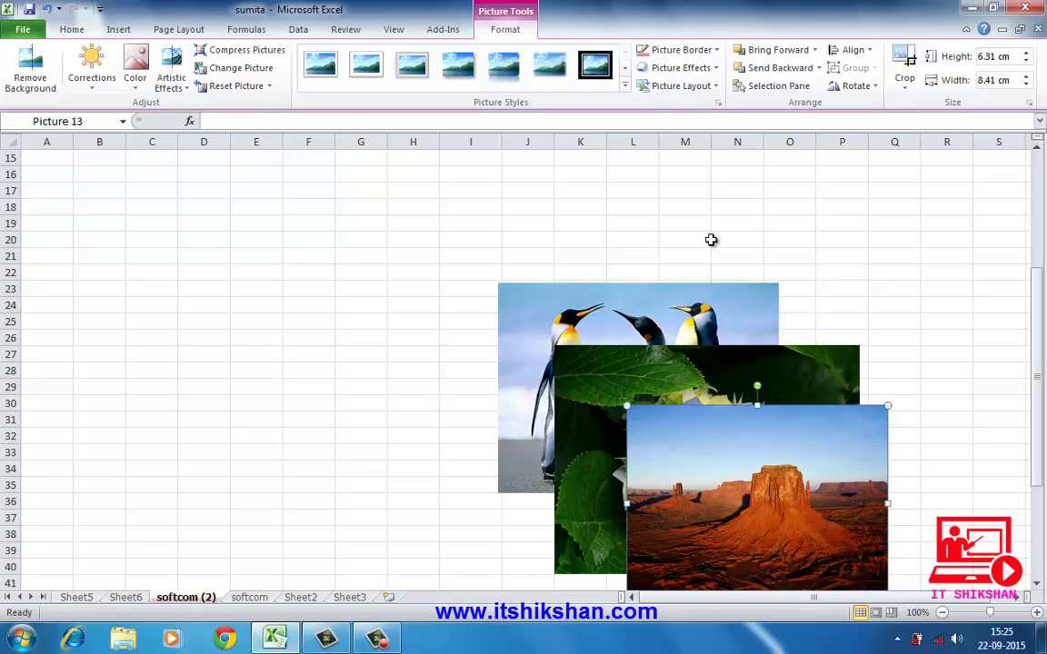
{"action": "left_click", "coordinate": [782, 68]}
{"action": "scroll", "coordinate": [766, 418], "scroll_direction": "down", "scroll_amount": 1}
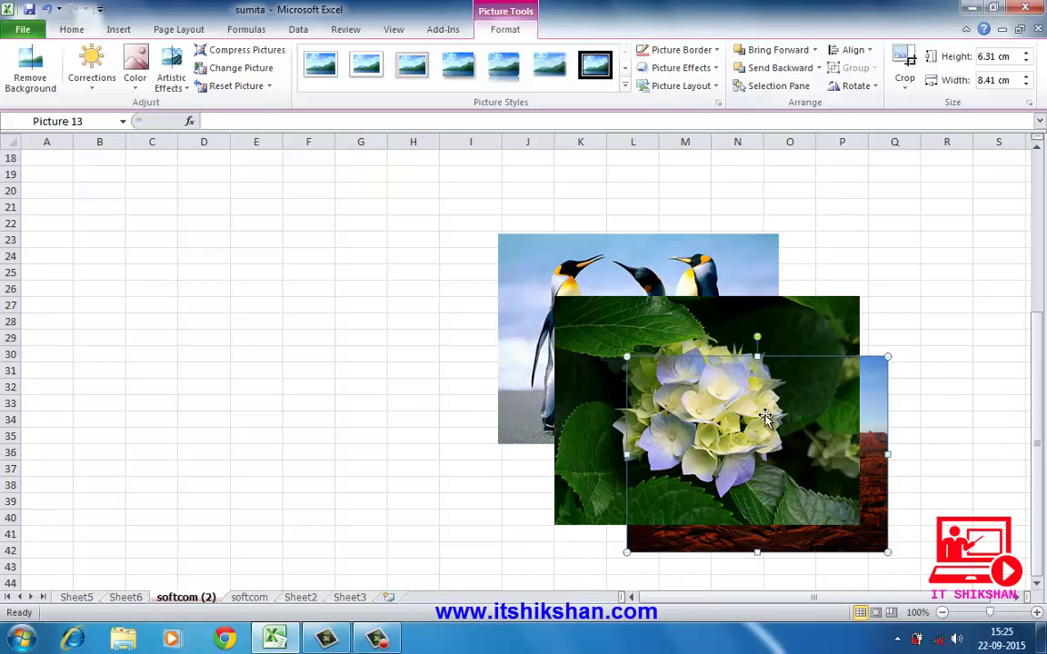
{"action": "left_click", "coordinate": [841, 272]}
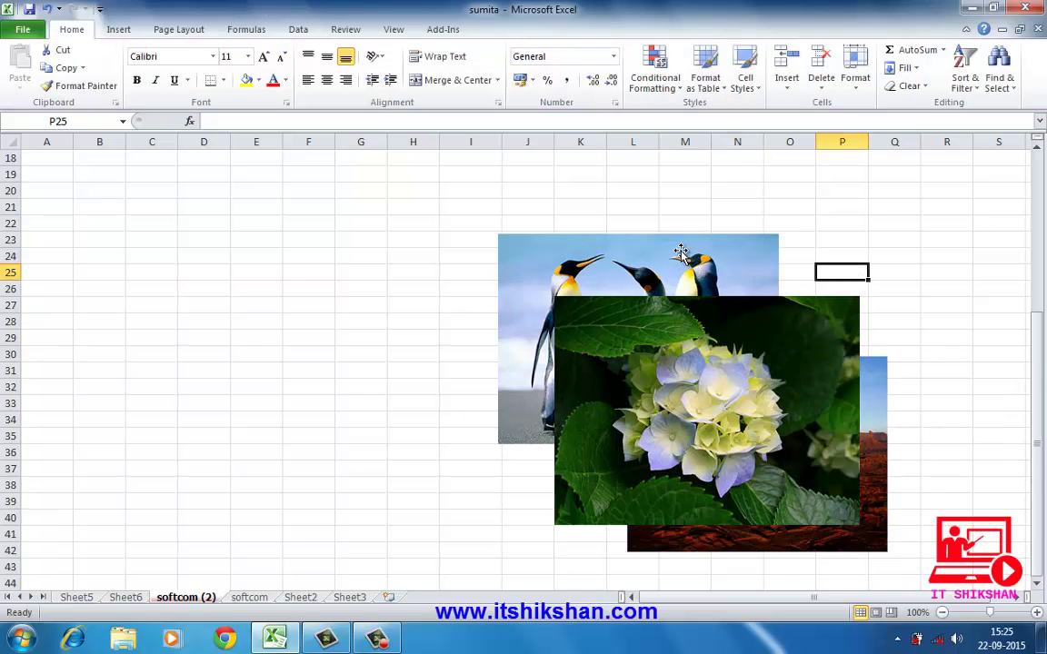
- Spread the hydrangea and desert pictures apart, then group all three pictures
{"action": "left_click_drag", "start_coordinate": [721, 420], "coordinate": [389, 485]}
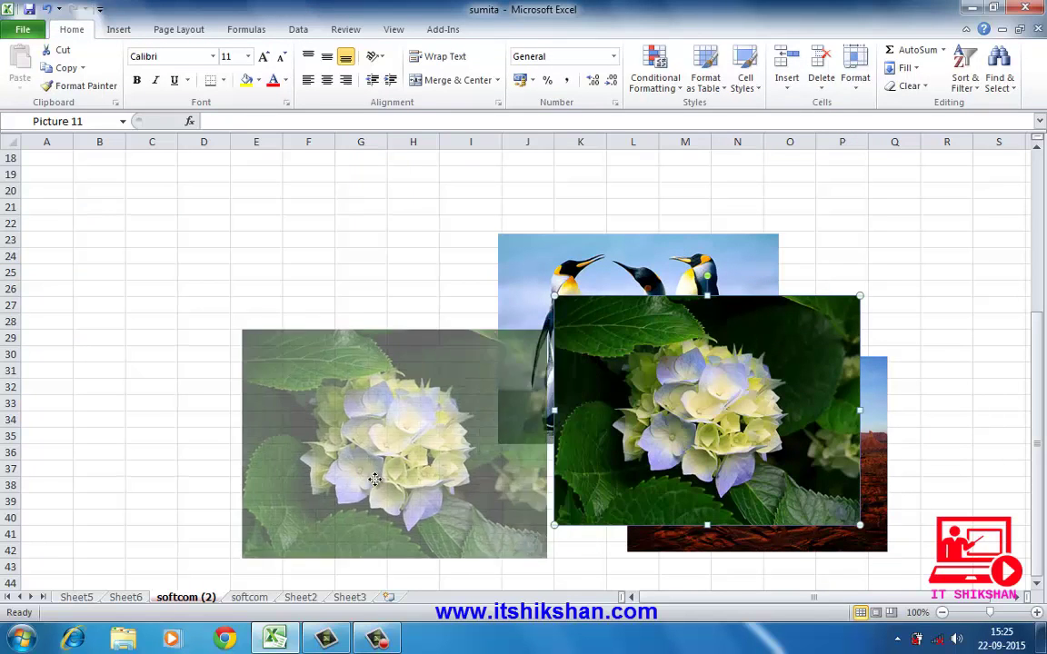
{"action": "left_click_drag", "start_coordinate": [709, 494], "coordinate": [723, 523]}
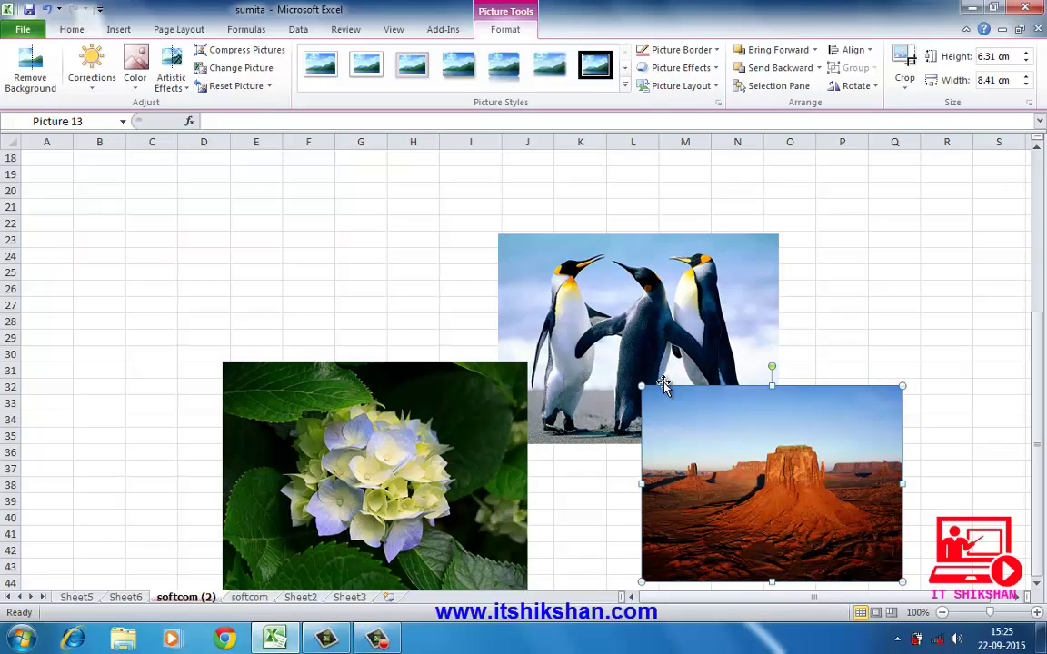
{"action": "left_click", "coordinate": [578, 278], "text": "ctrl"}
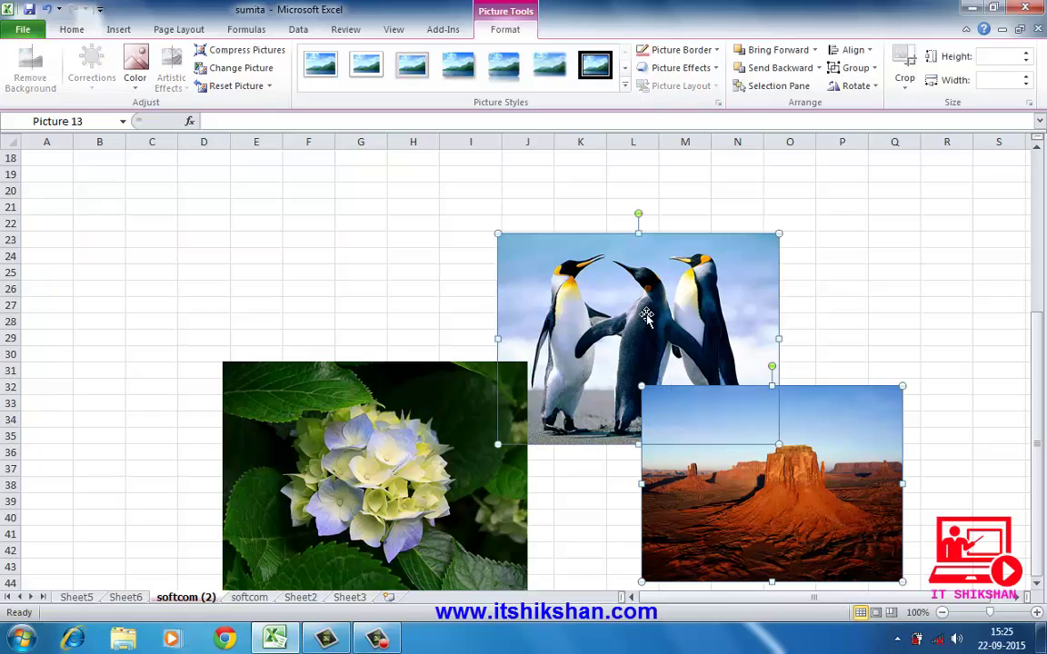
{"action": "left_click", "coordinate": [445, 447], "text": "ctrl"}
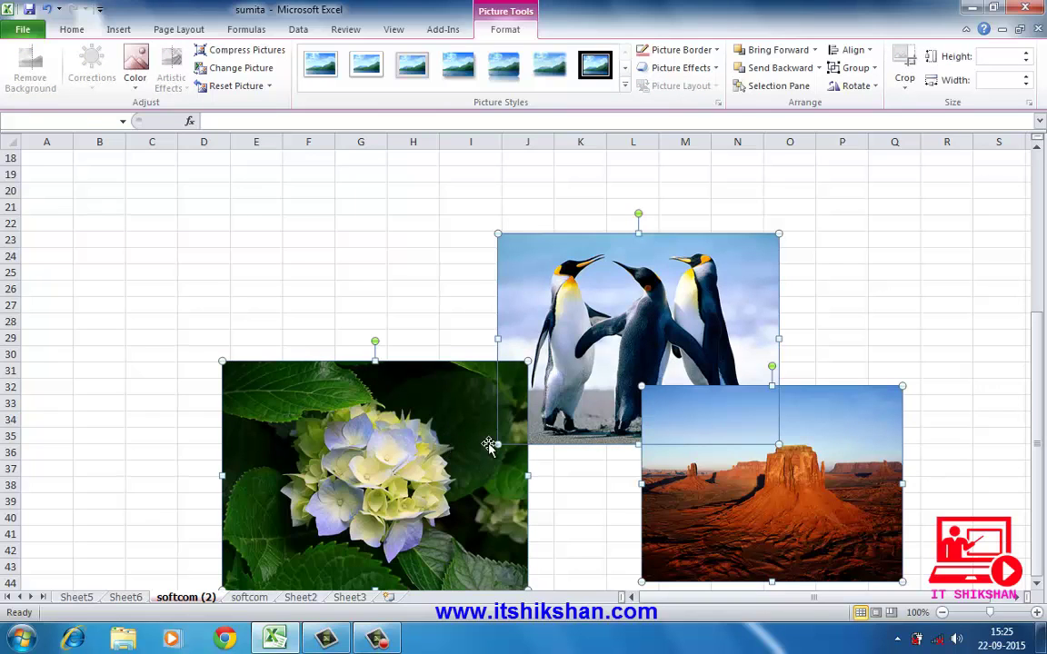
{"action": "left_click", "coordinate": [855, 73]}
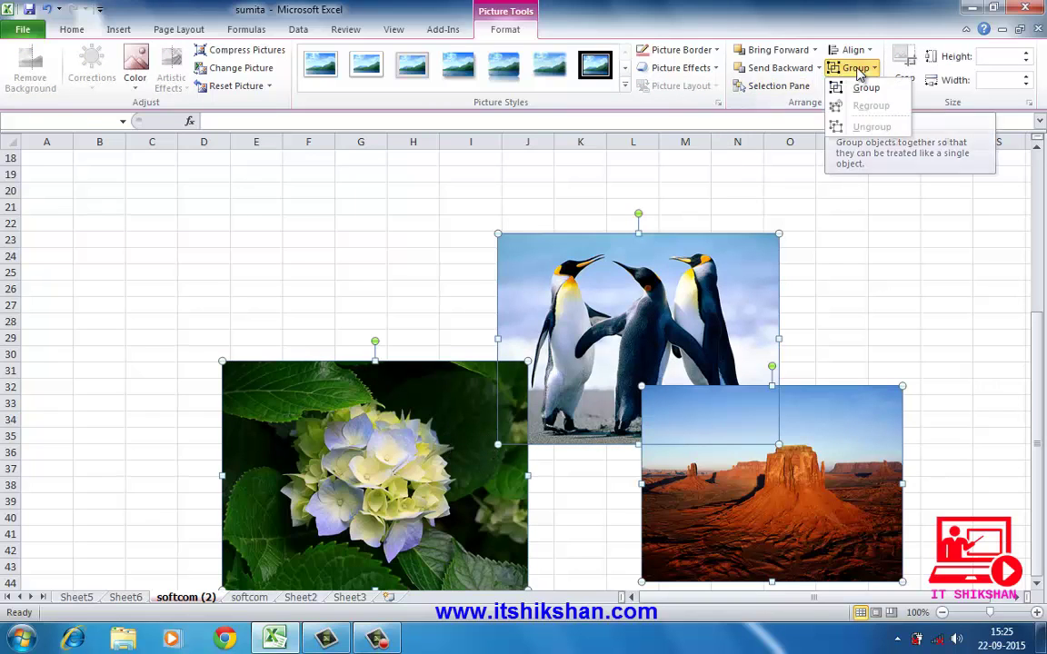
{"action": "left_click", "coordinate": [863, 87]}
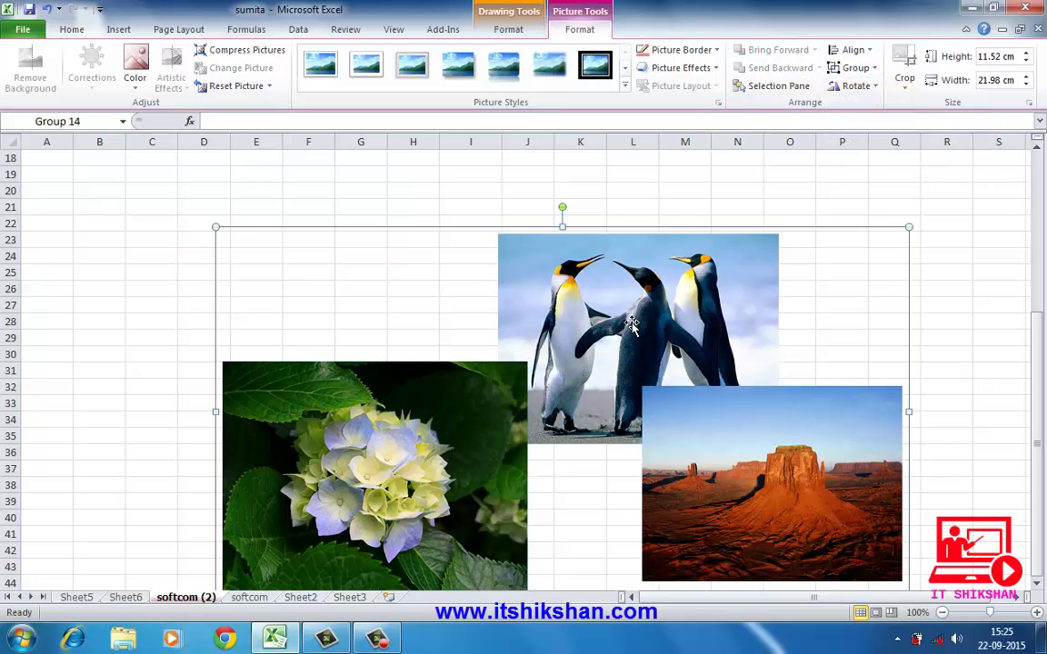
- Move the grouped pictures up and right, then ungroup them into three separate pictures
{"action": "left_click_drag", "start_coordinate": [589, 291], "coordinate": [507, 228]}
{"action": "mouse_move", "coordinate": [546, 265]}
{"action": "left_mouse_down"}
{"action": "mouse_move", "coordinate": [649, 293]}
{"action": "mouse_move", "coordinate": [565, 304]}
{"action": "mouse_move", "coordinate": [615, 284]}
{"action": "mouse_move", "coordinate": [627, 316]}
{"action": "left_mouse_up"}
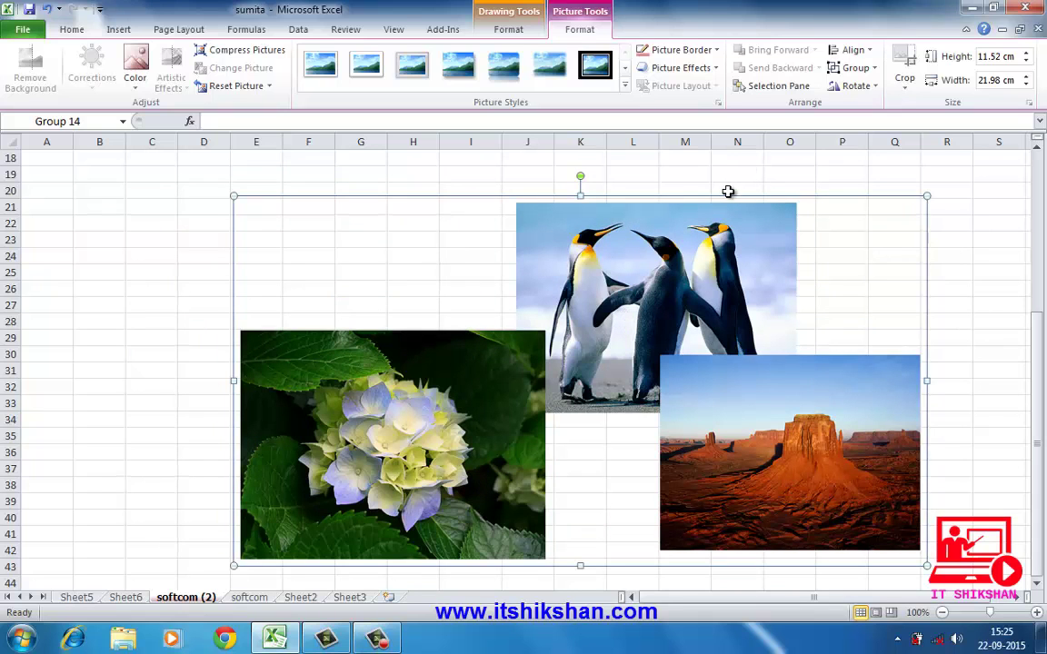
{"action": "left_click", "coordinate": [872, 70]}
{"action": "left_click", "coordinate": [873, 128]}
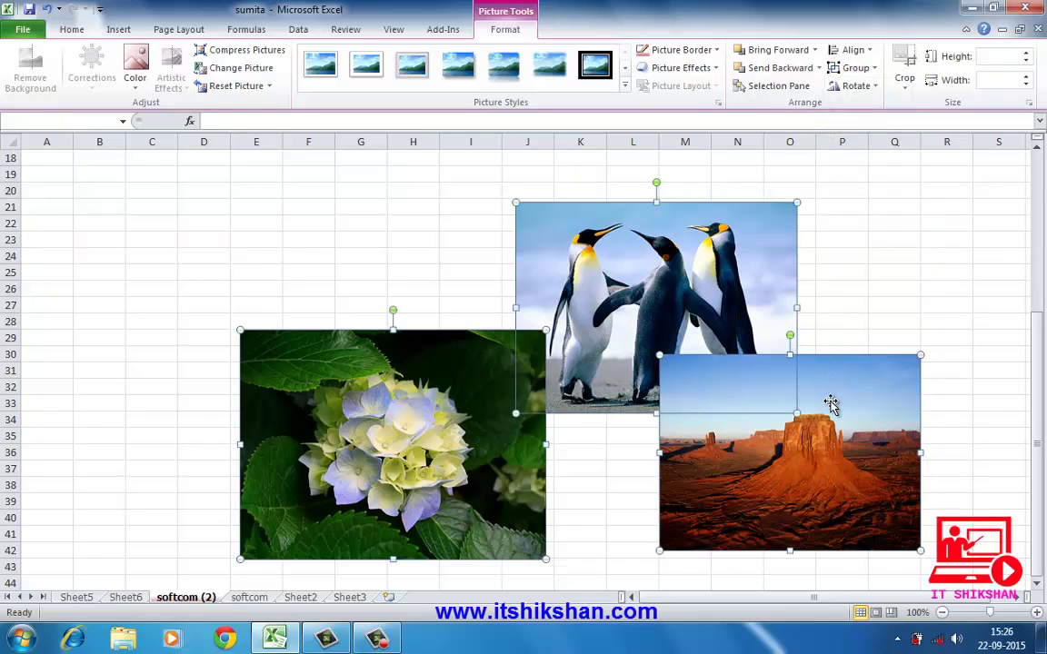
{"action": "left_click_drag", "start_coordinate": [830, 400], "coordinate": [848, 432]}
- Stack the penguins above the hydrangea over columns C–H and the desert below around row 47
{"action": "left_click", "coordinate": [876, 210]}
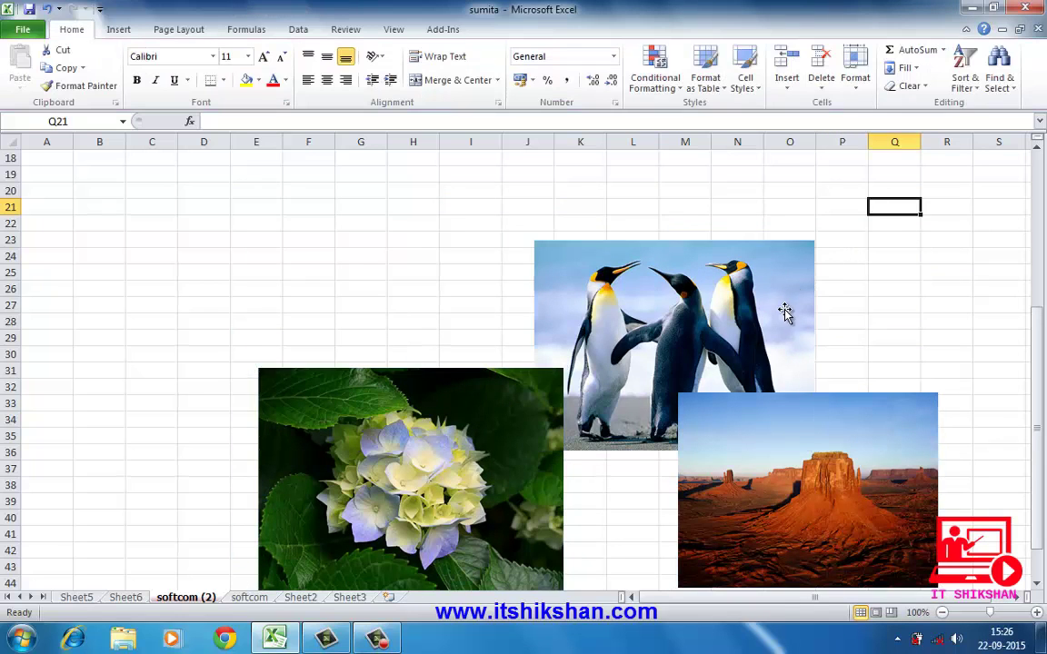
{"action": "left_click_drag", "start_coordinate": [755, 269], "coordinate": [699, 178]}
{"action": "left_click_drag", "start_coordinate": [806, 397], "coordinate": [812, 371]}
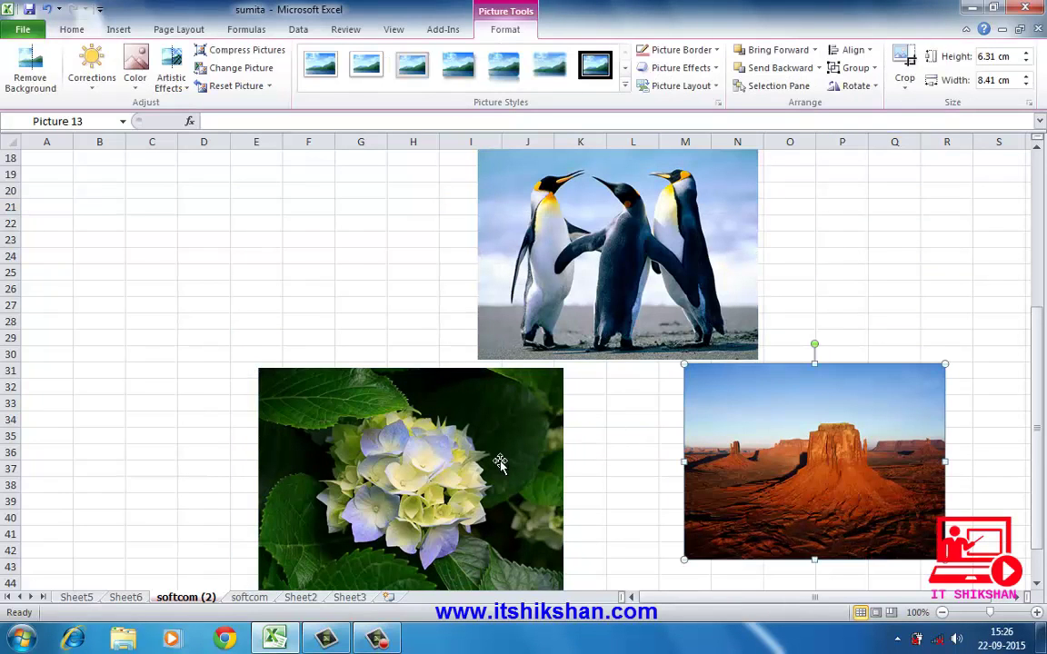
{"action": "left_click_drag", "start_coordinate": [498, 470], "coordinate": [451, 479]}
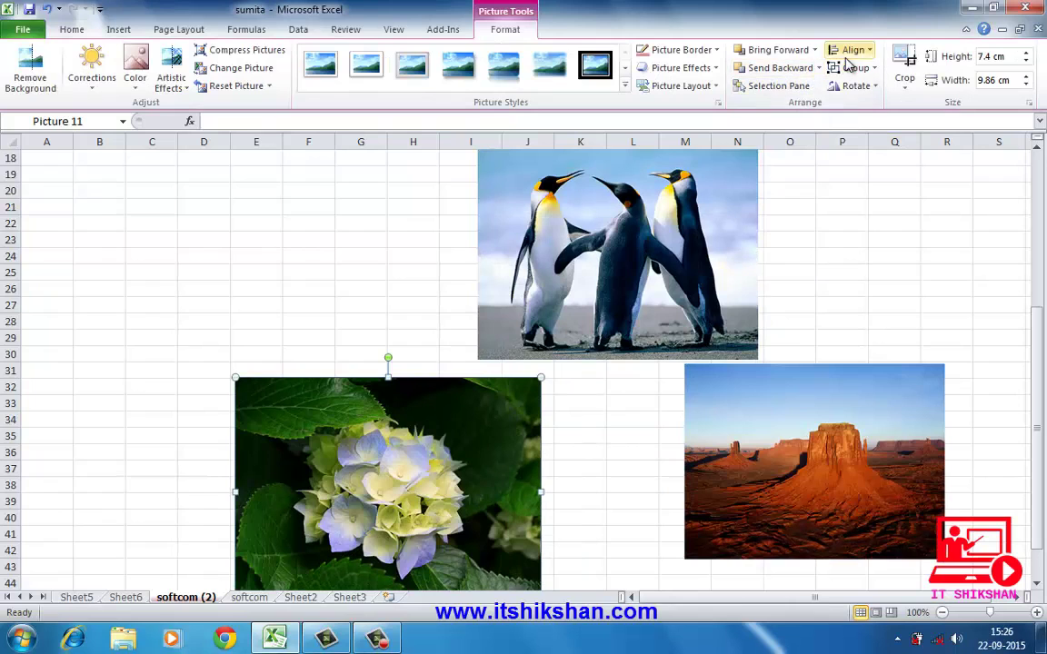
{"action": "scroll", "coordinate": [876, 269], "scroll_direction": "down", "scroll_amount": 3}
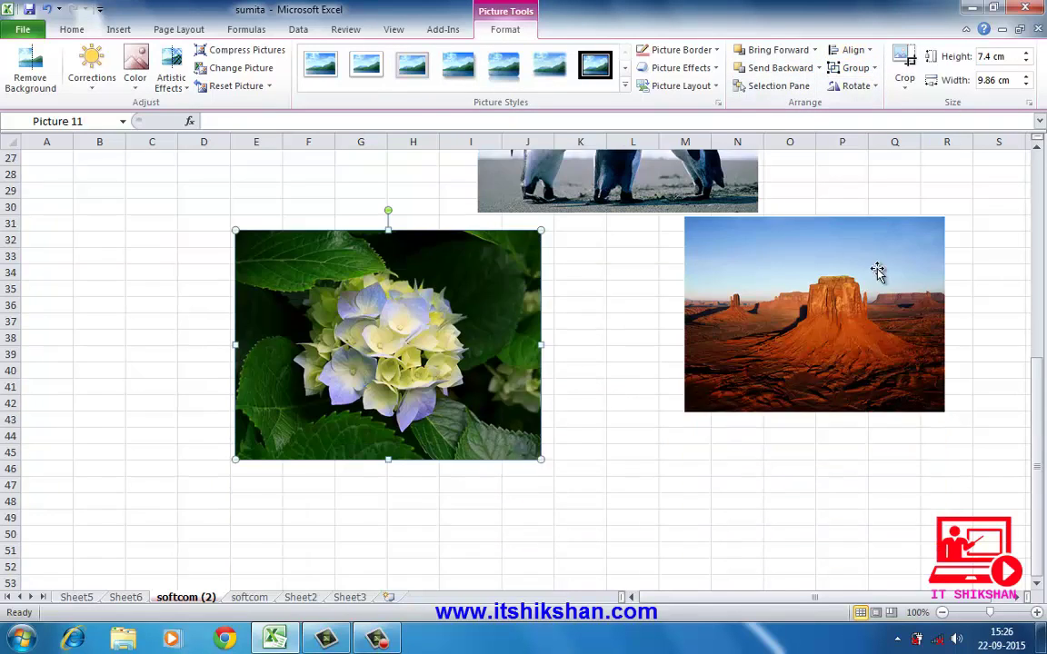
{"action": "scroll", "coordinate": [877, 271], "scroll_direction": "up", "scroll_amount": 3}
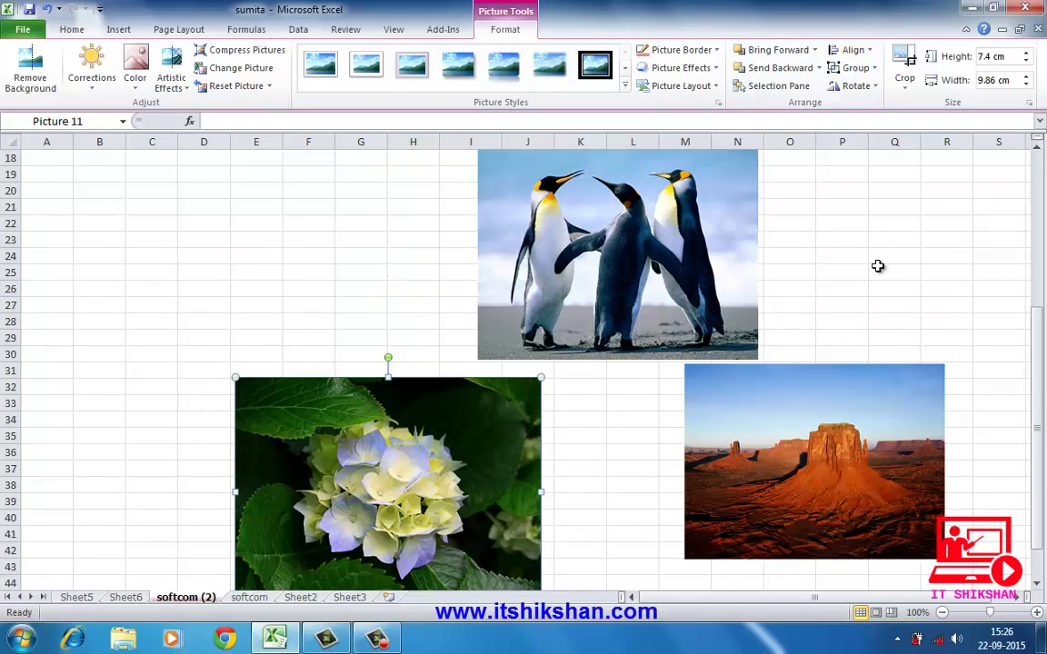
{"action": "mouse_move", "coordinate": [676, 291]}
{"action": "left_mouse_down"}
{"action": "mouse_move", "coordinate": [375, 248]}
{"action": "mouse_move", "coordinate": [347, 283]}
{"action": "left_mouse_up"}
{"action": "scroll", "coordinate": [343, 268], "scroll_direction": "down", "scroll_amount": 2}
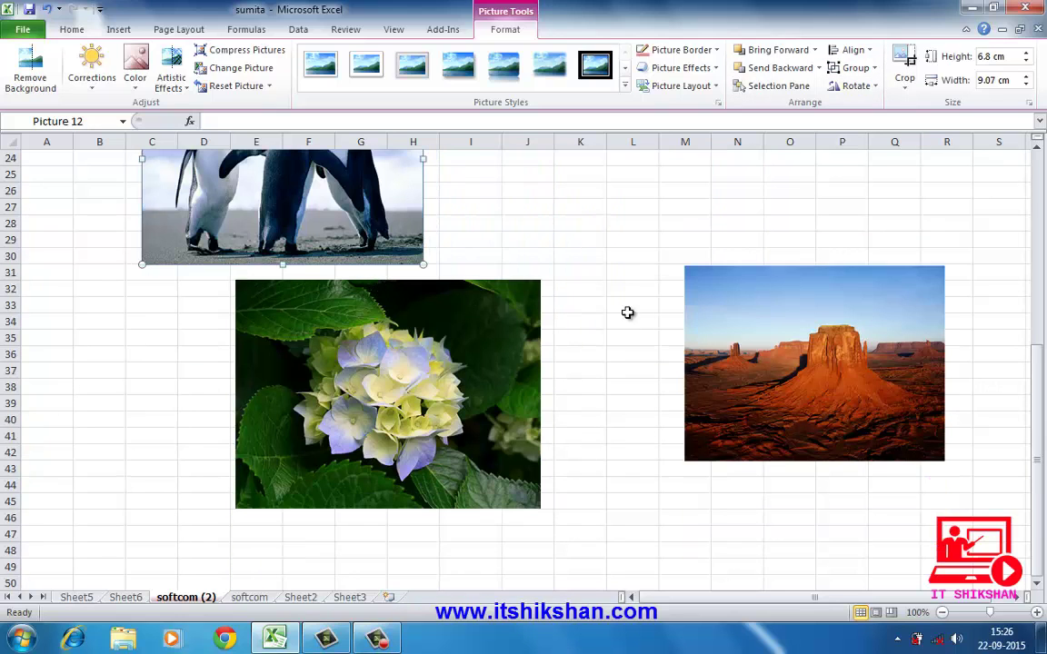
{"action": "mouse_move", "coordinate": [820, 311]}
{"action": "left_mouse_down"}
{"action": "mouse_move", "coordinate": [287, 484]}
{"action": "mouse_move", "coordinate": [300, 428]}
{"action": "left_mouse_up"}
- Zoom the sheet out to 60% to see all three pictures
{"action": "scroll", "coordinate": [338, 381], "scroll_direction": "up", "scroll_amount": 3}
{"action": "scroll", "coordinate": [345, 359], "scroll_direction": "up", "scroll_amount": 3}
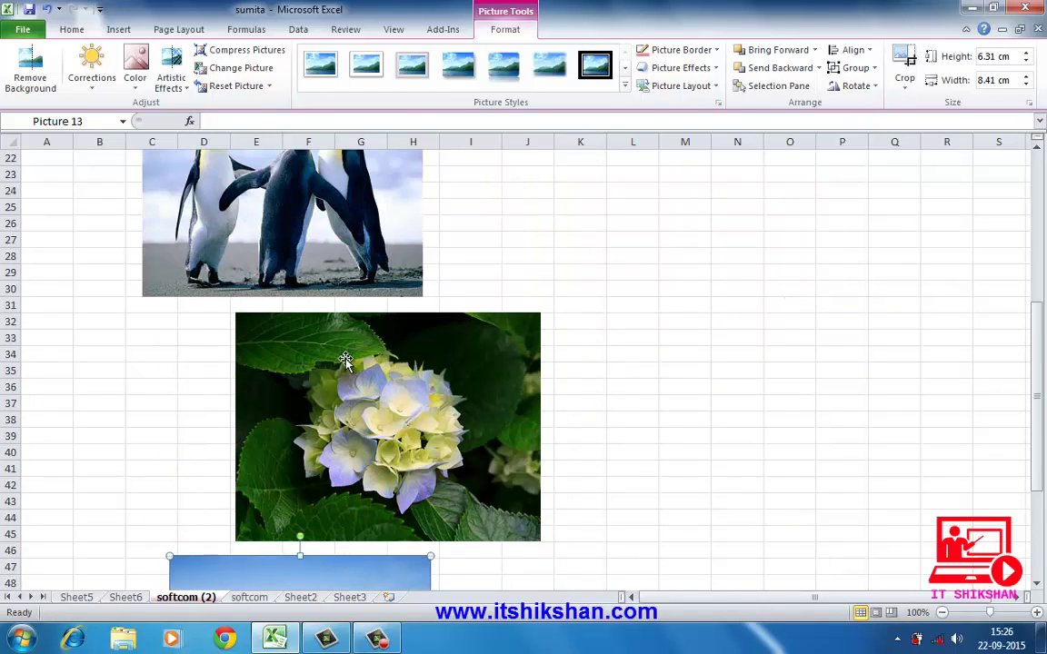
{"action": "scroll", "coordinate": [345, 359], "scroll_direction": "up", "scroll_amount": 1}
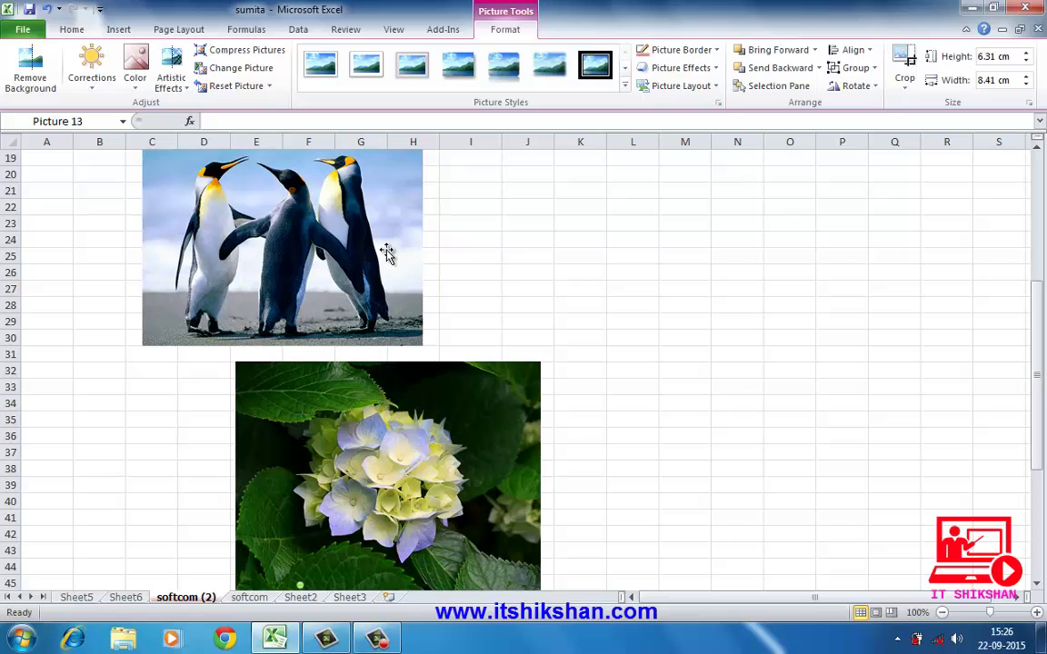
{"action": "left_click", "coordinate": [943, 615]}
{"action": "left_click", "coordinate": [943, 615]}
{"action": "left_click", "coordinate": [942, 615]}
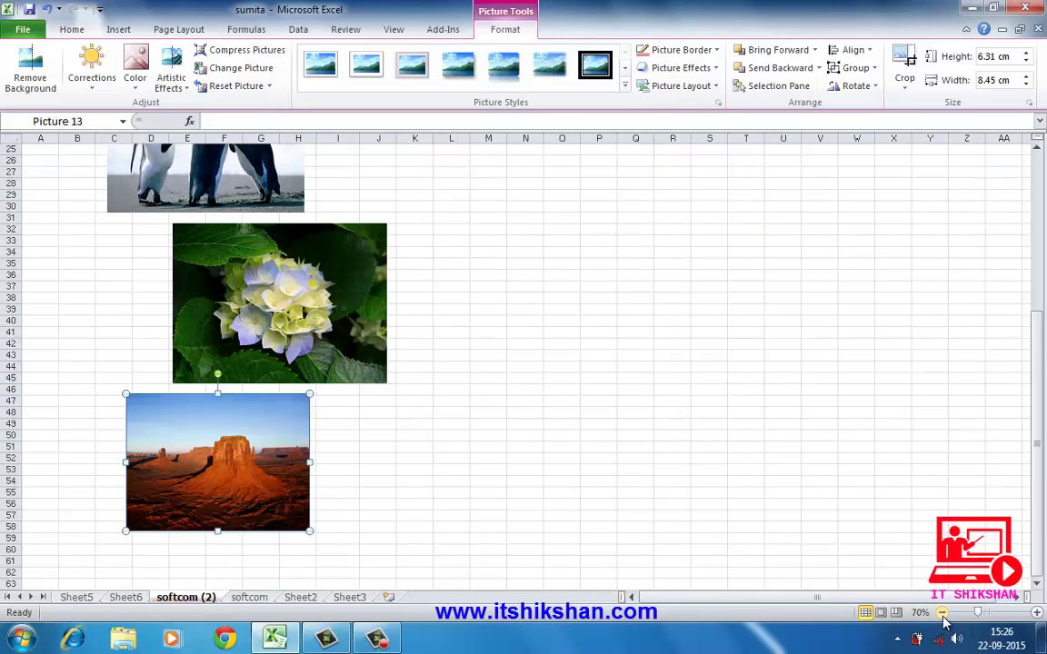
{"action": "left_click", "coordinate": [1036, 147]}
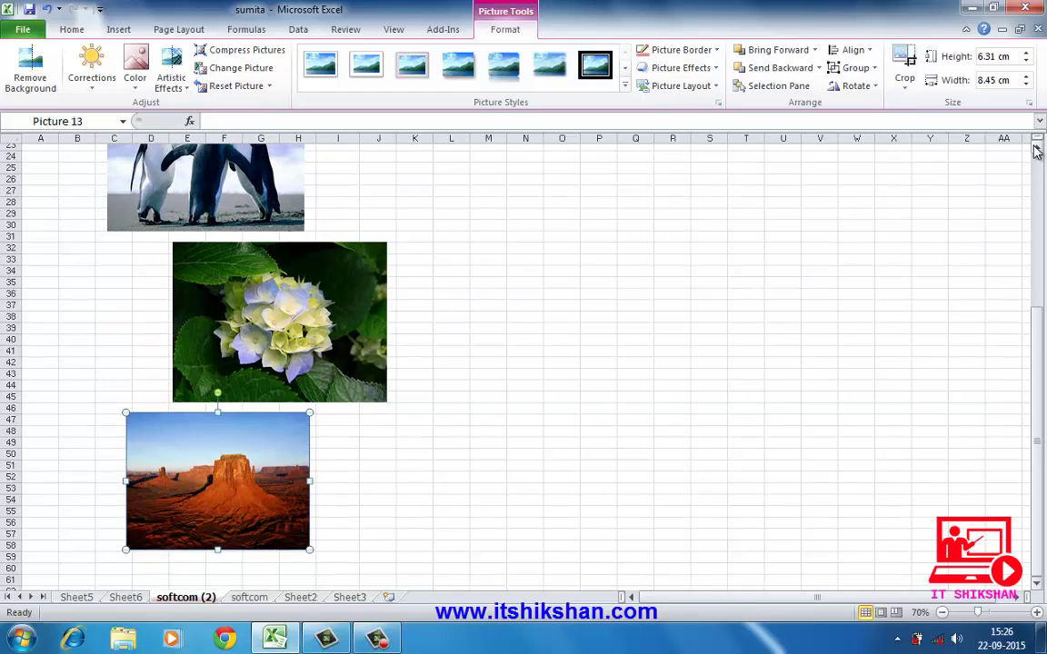
{"action": "left_click", "coordinate": [1036, 147]}
{"action": "left_click", "coordinate": [1036, 146]}
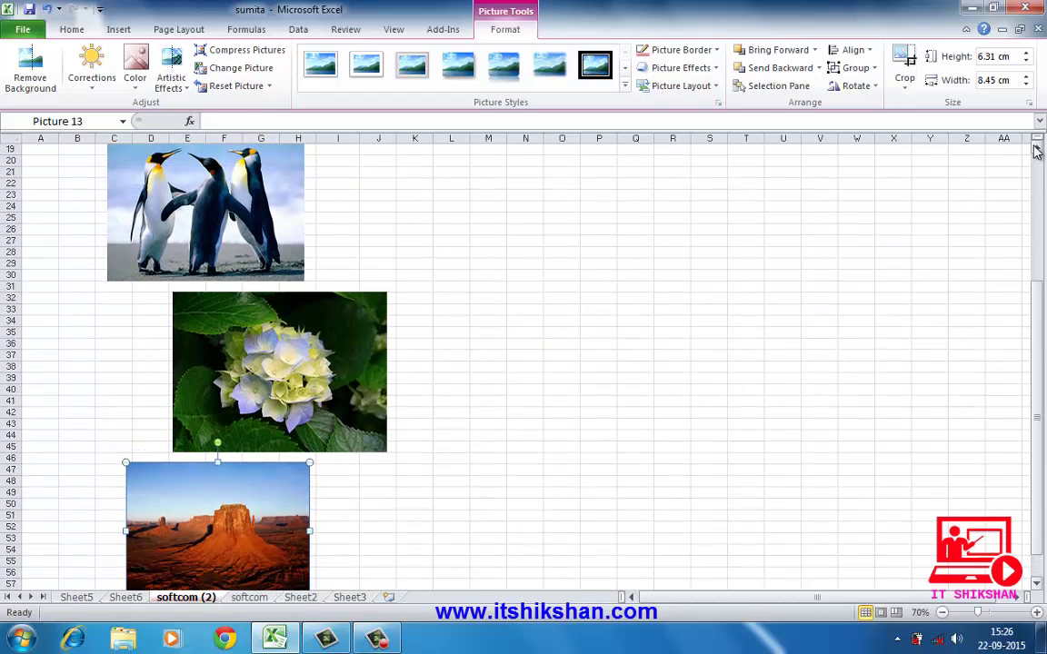
{"action": "left_click", "coordinate": [942, 614]}
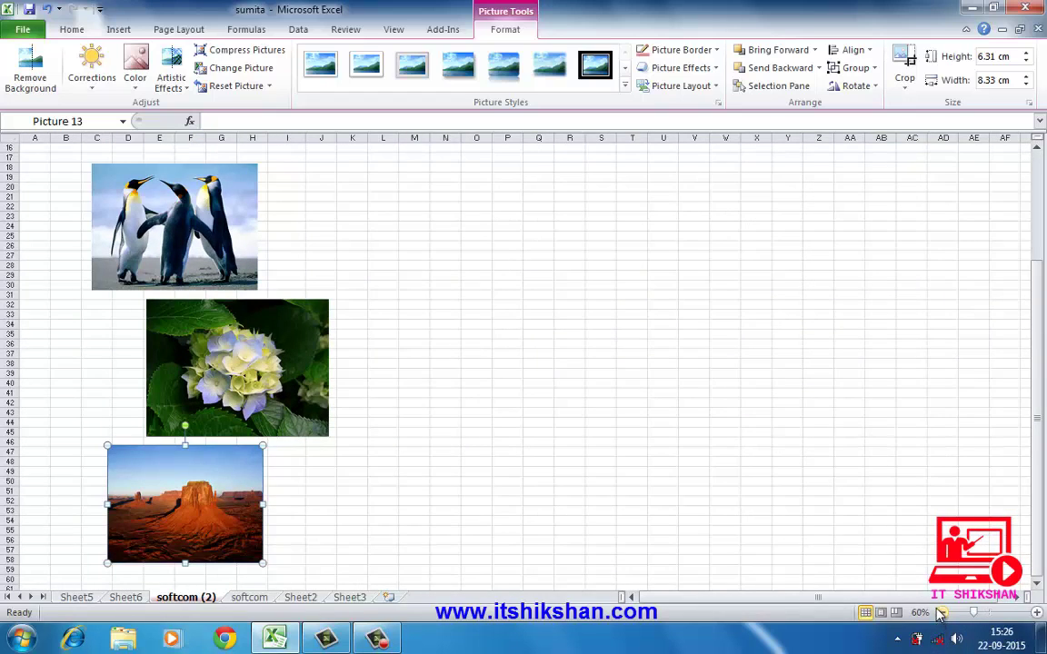
- Select all three pictures, try Align Left and Align Right, then Align Center
{"action": "left_click", "coordinate": [183, 201]}
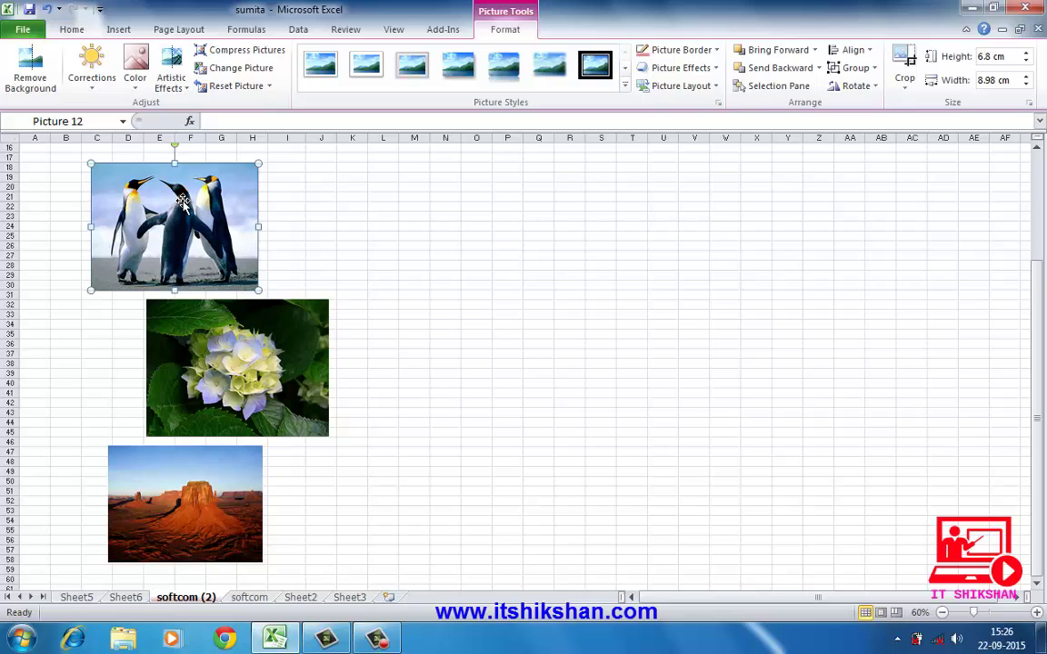
{"action": "left_click", "coordinate": [212, 337], "text": "ctrl"}
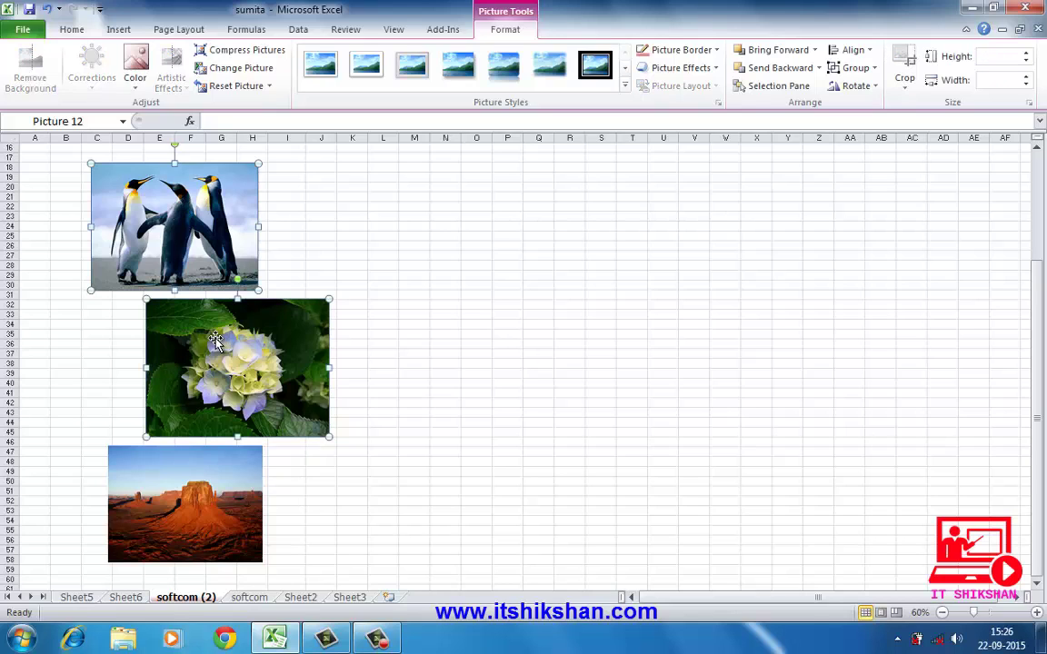
{"action": "left_click", "coordinate": [215, 503], "text": "ctrl"}
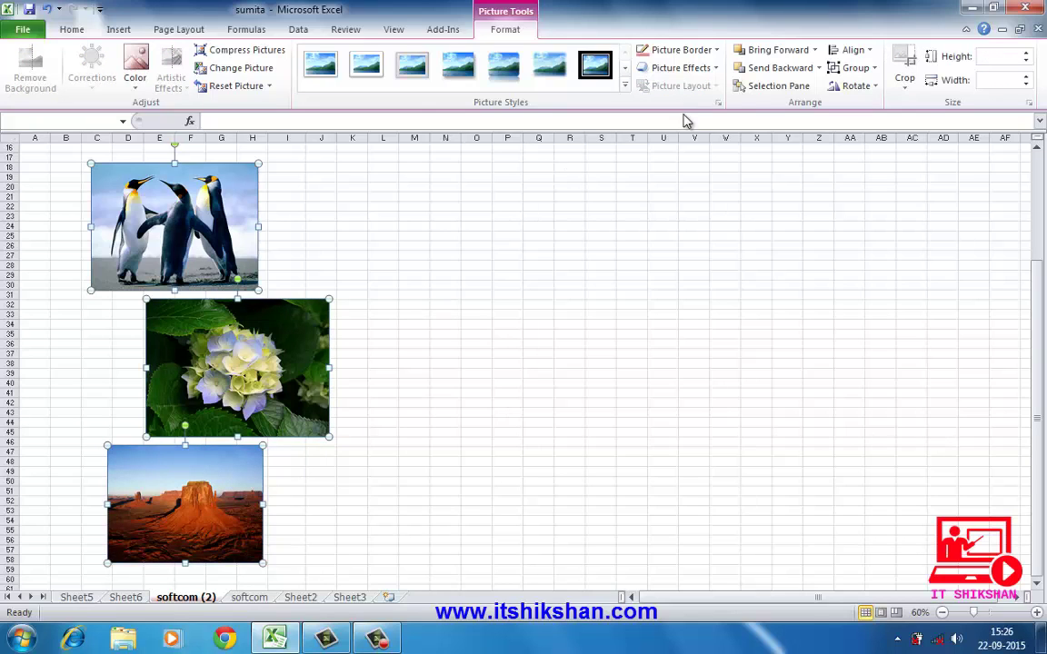
{"action": "left_click", "coordinate": [868, 52]}
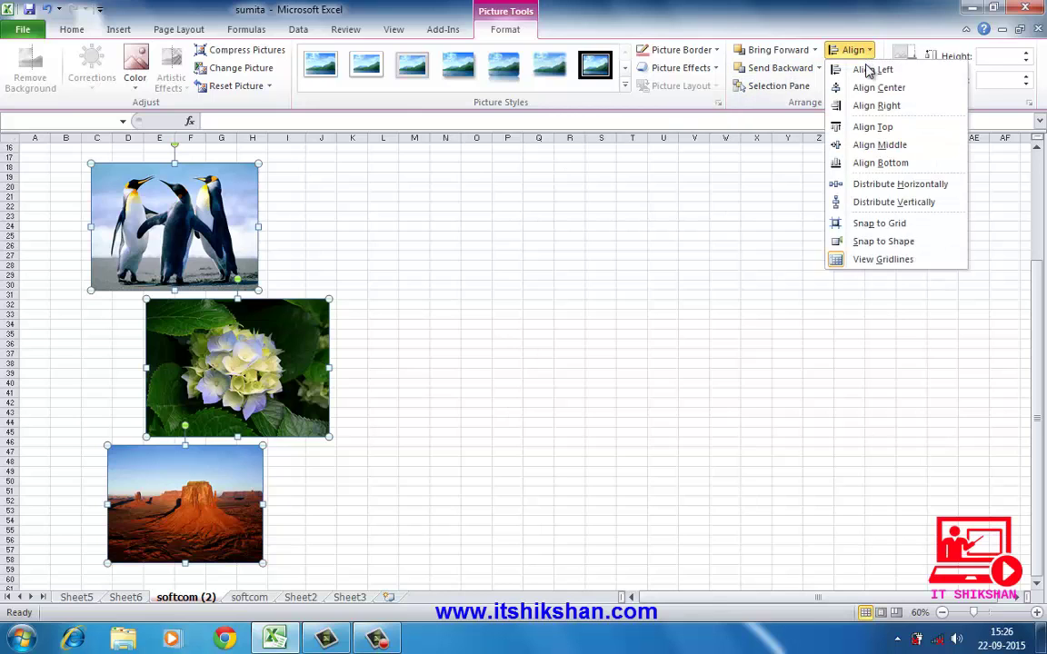
{"action": "left_click", "coordinate": [868, 70]}
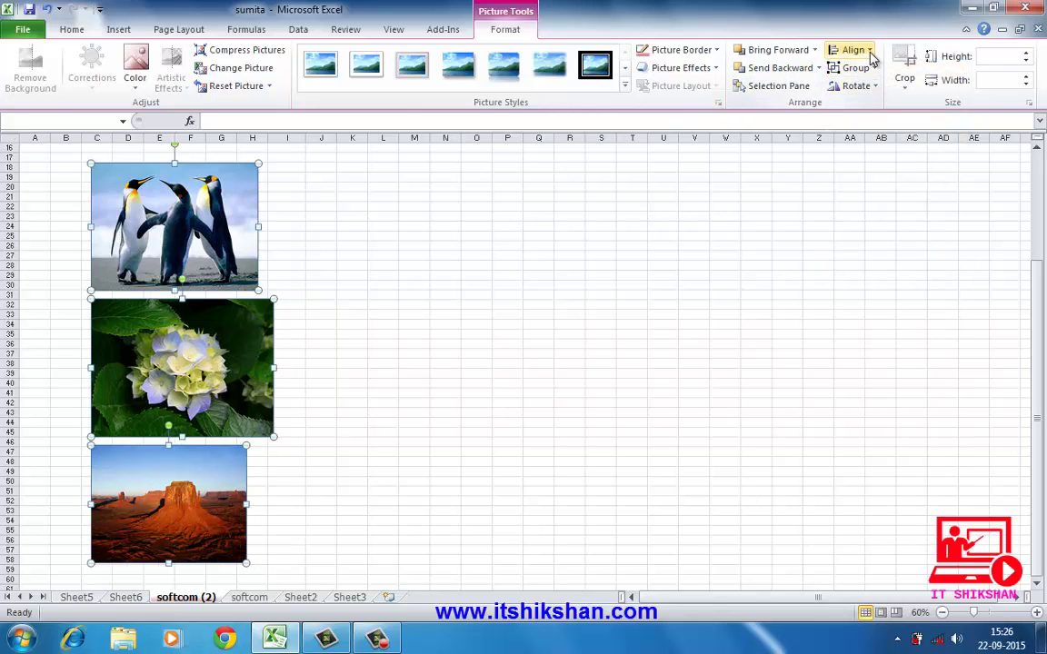
{"action": "left_click", "coordinate": [845, 50]}
{"action": "left_click", "coordinate": [888, 105]}
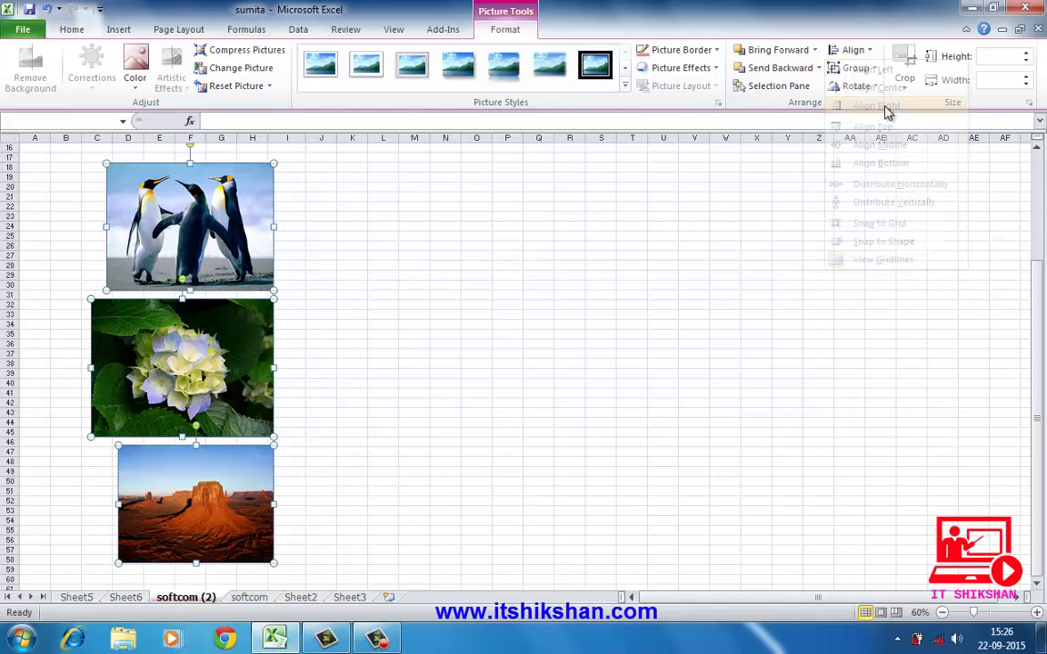
{"action": "left_click", "coordinate": [864, 52]}
{"action": "left_click", "coordinate": [883, 87]}
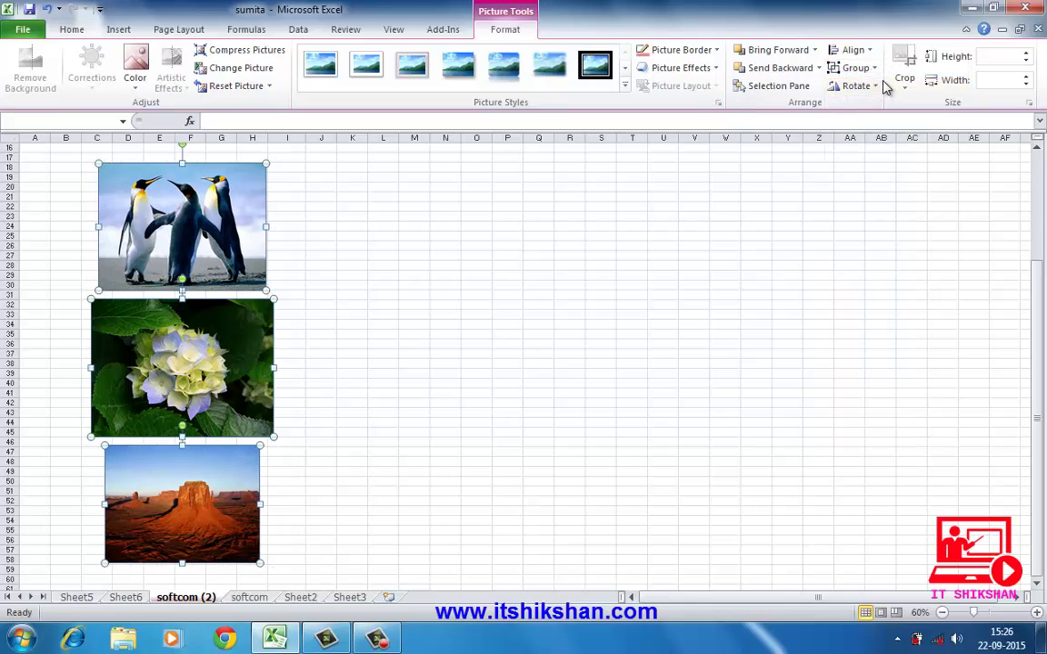
- Try Align Top, Middle and Bottom, undoing each to keep the centred column
{"action": "left_click", "coordinate": [862, 52]}
{"action": "left_click", "coordinate": [872, 129]}
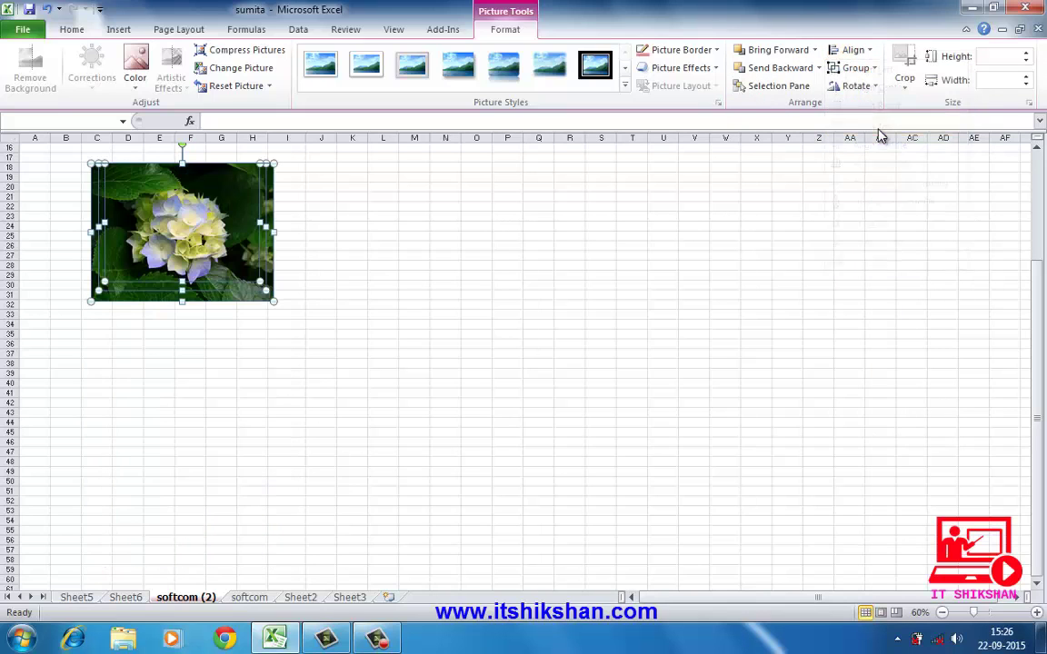
{"action": "key", "text": "ctrl+z"}
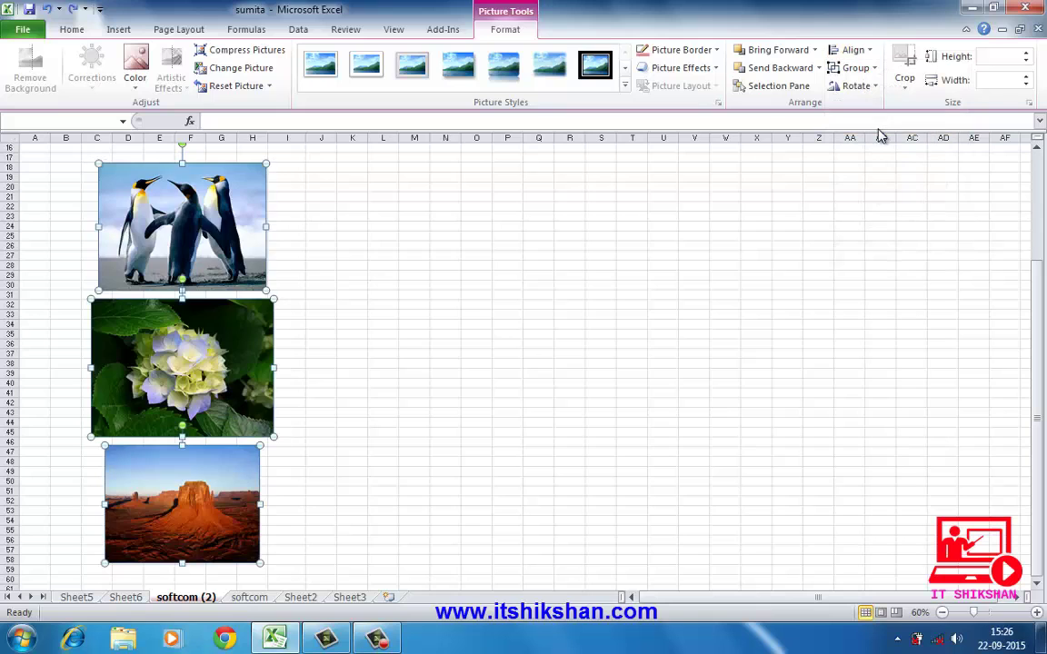
{"action": "left_click", "coordinate": [868, 52]}
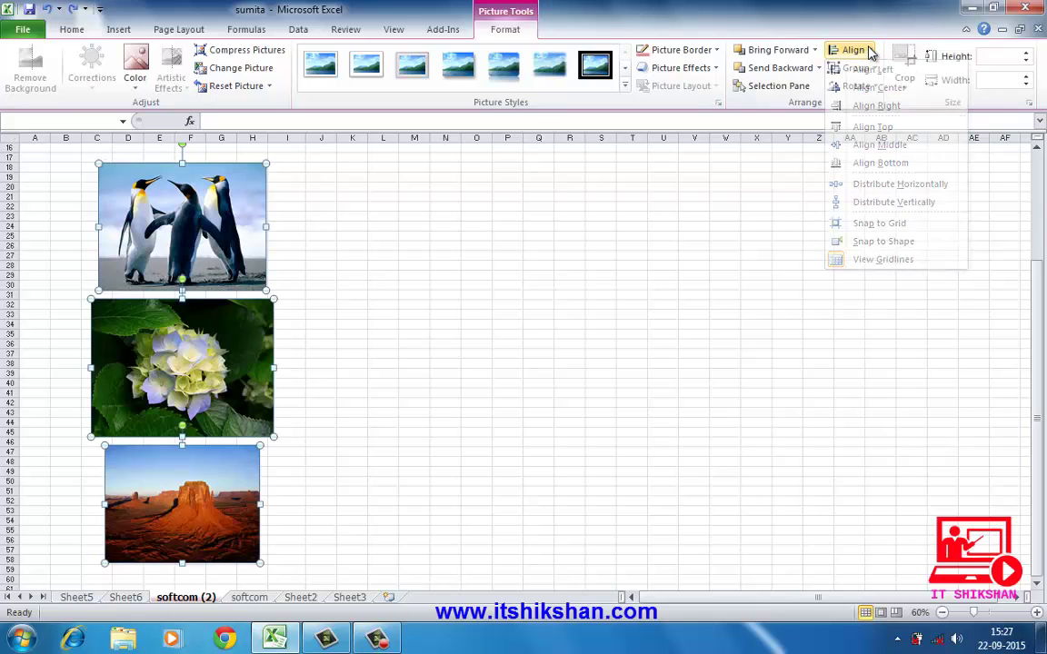
{"action": "left_click", "coordinate": [880, 145]}
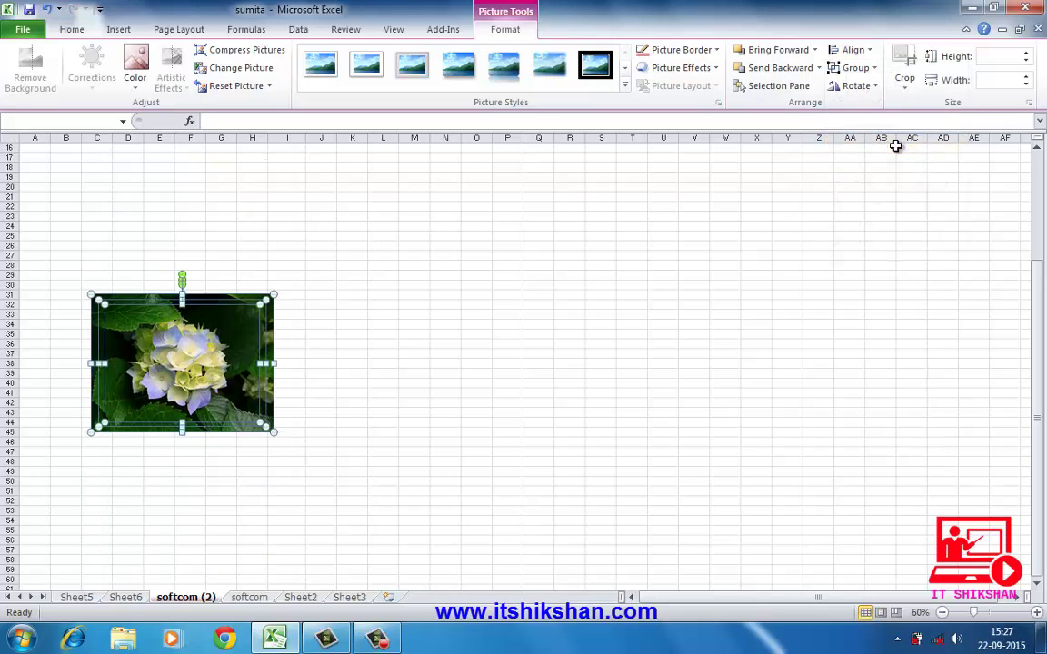
{"action": "key", "text": "ctrl+z"}
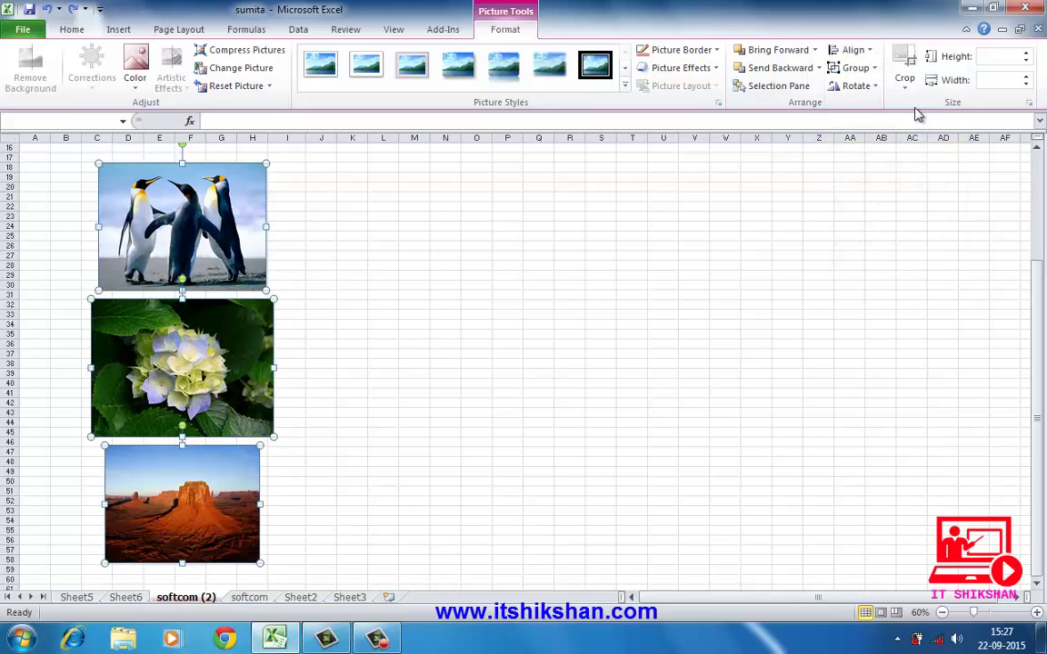
{"action": "left_click", "coordinate": [859, 51]}
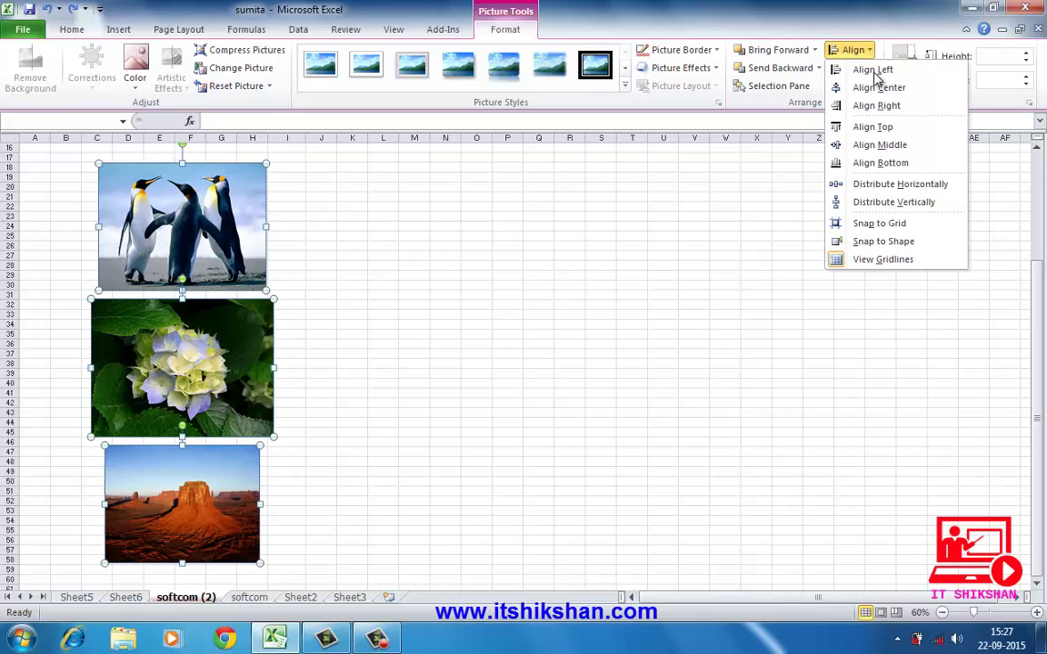
{"action": "left_click", "coordinate": [880, 164]}
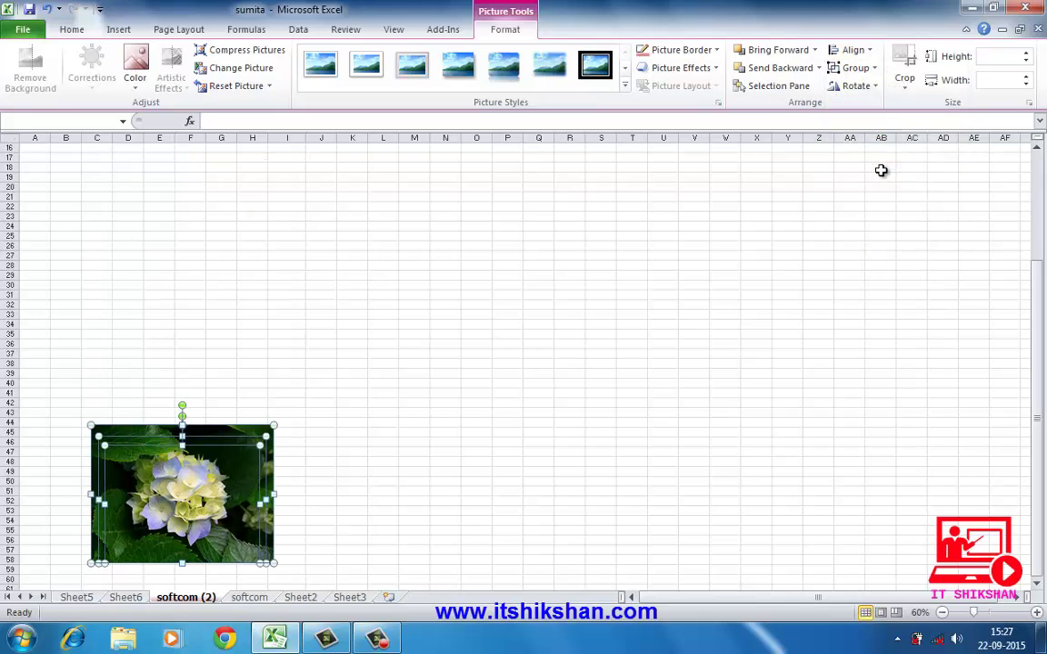
{"action": "key", "text": "ctrl+z"}
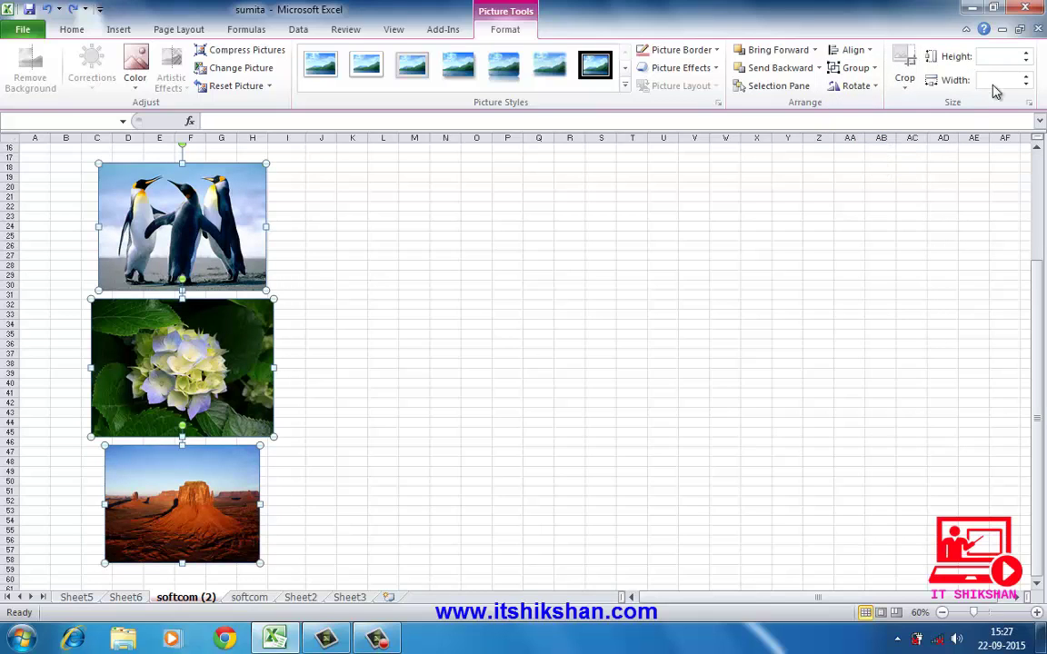
{"action": "left_click", "coordinate": [863, 50]}
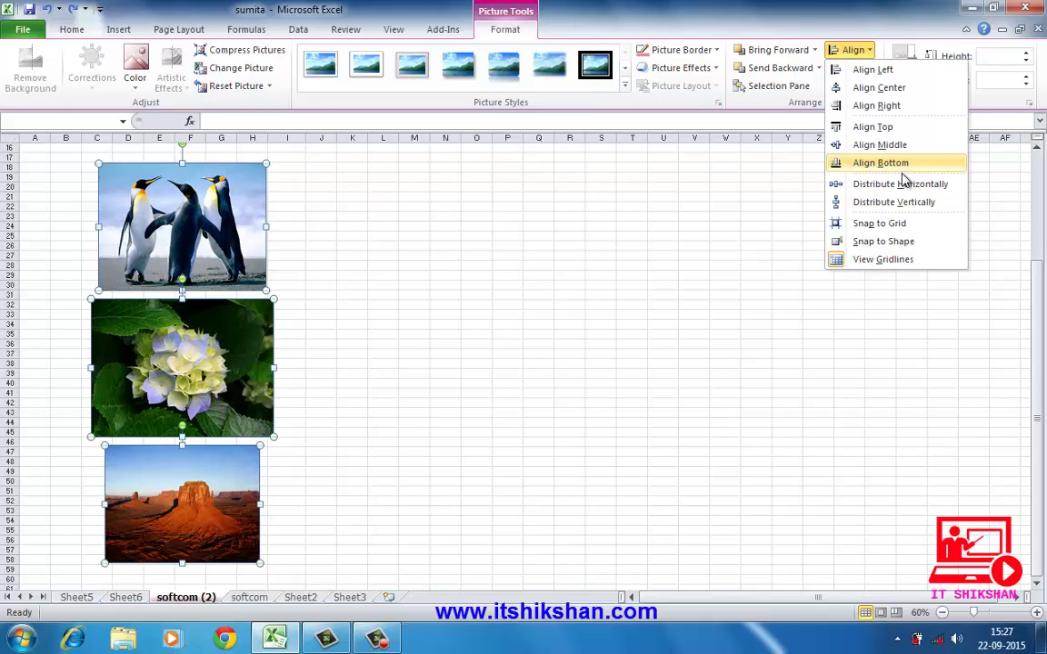
{"action": "left_click", "coordinate": [753, 191]}
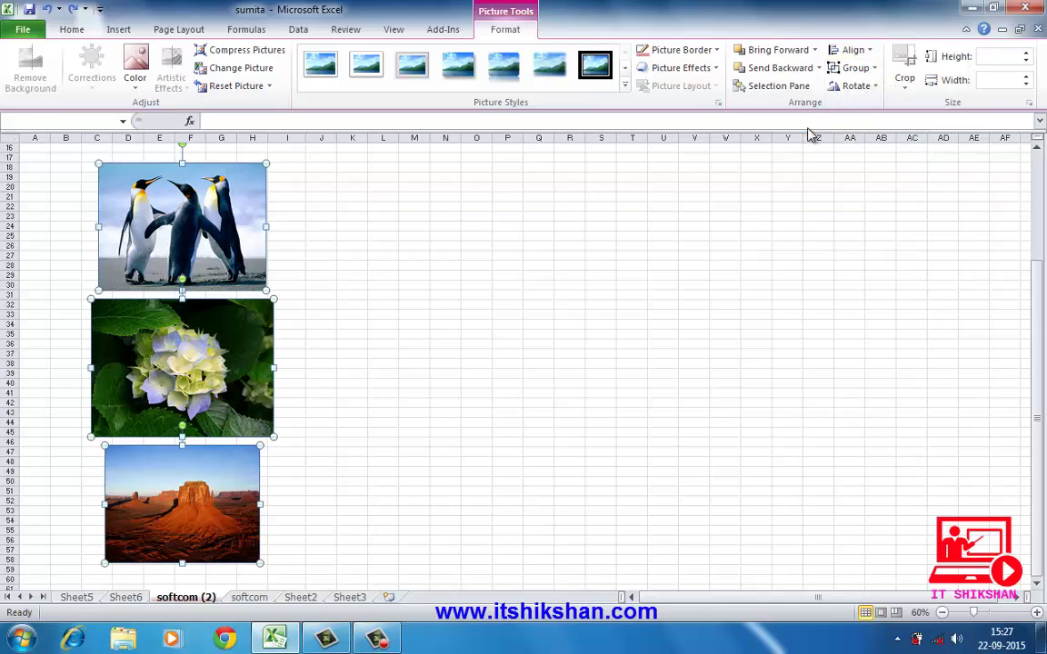
{"action": "left_click", "coordinate": [874, 86]}
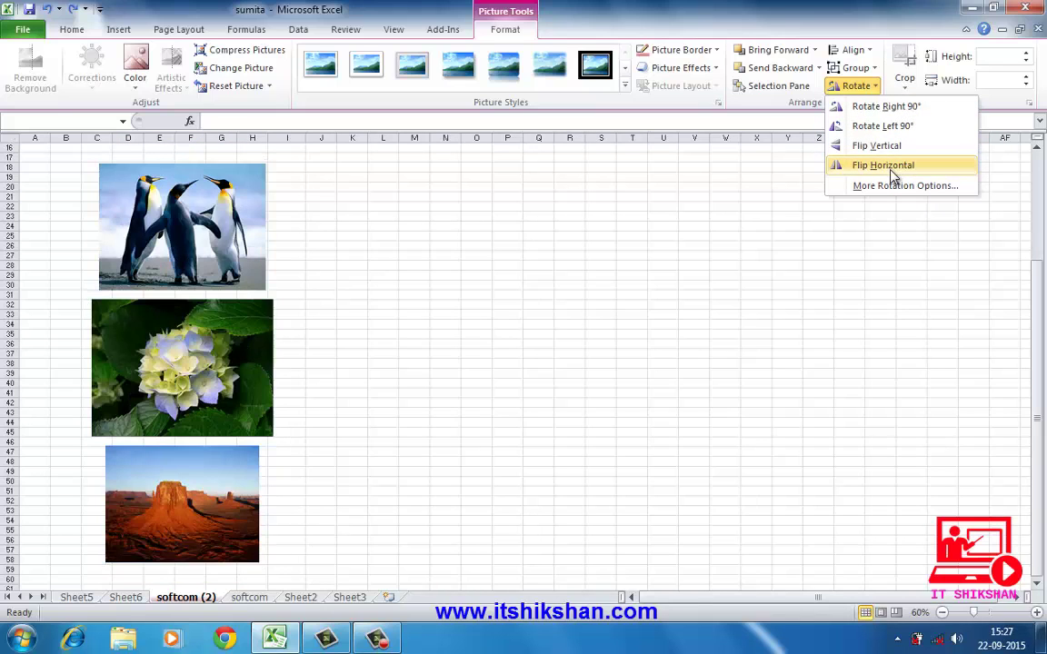
{"action": "left_click", "coordinate": [805, 194]}
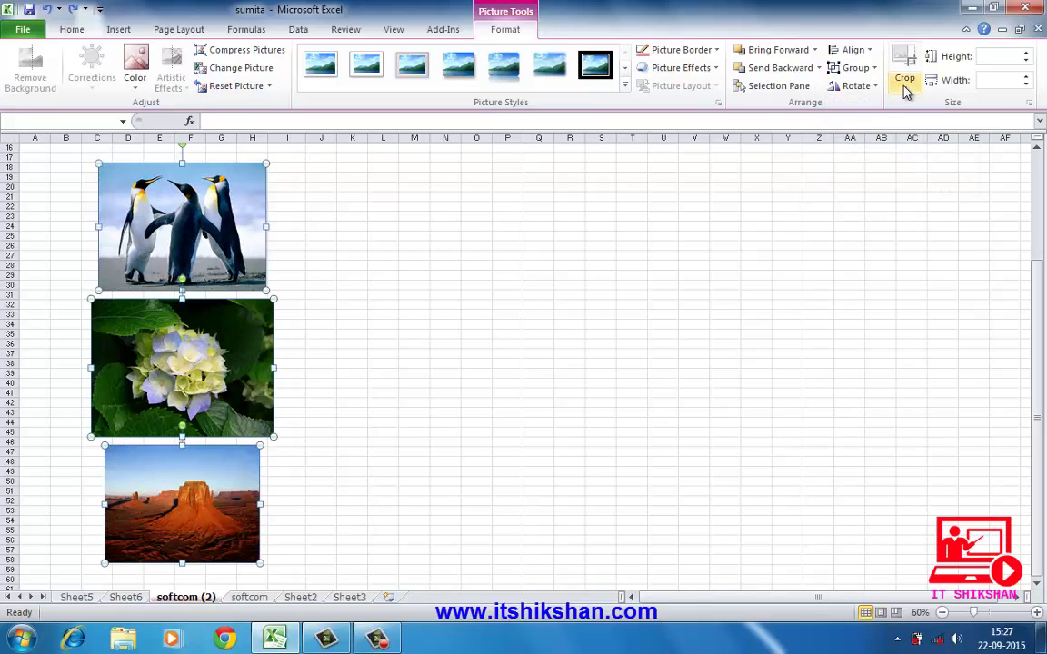
- Crop the hydrangea photo to a 4.9 × 4.67 cm close-up of the central blossom
{"action": "left_click", "coordinate": [570, 315]}
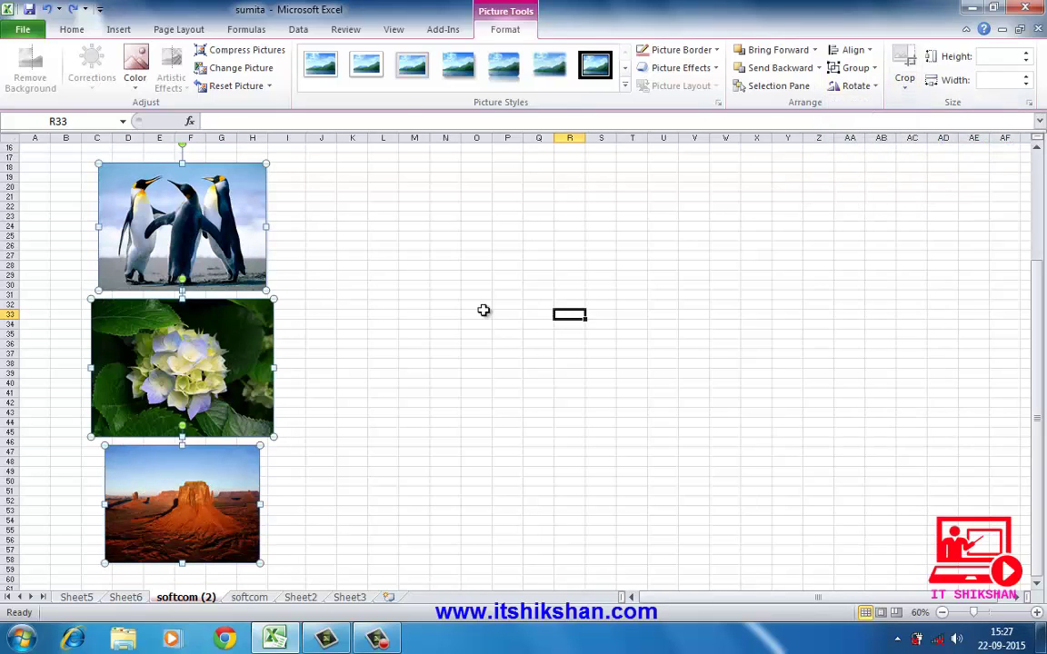
{"action": "left_click", "coordinate": [197, 347]}
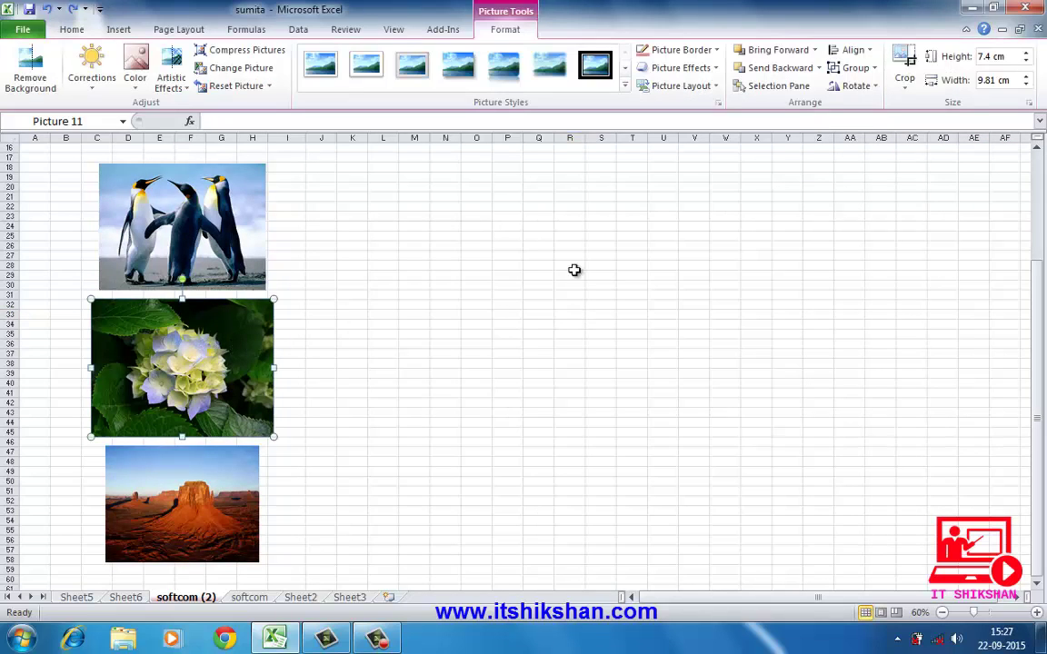
{"action": "left_click", "coordinate": [905, 80]}
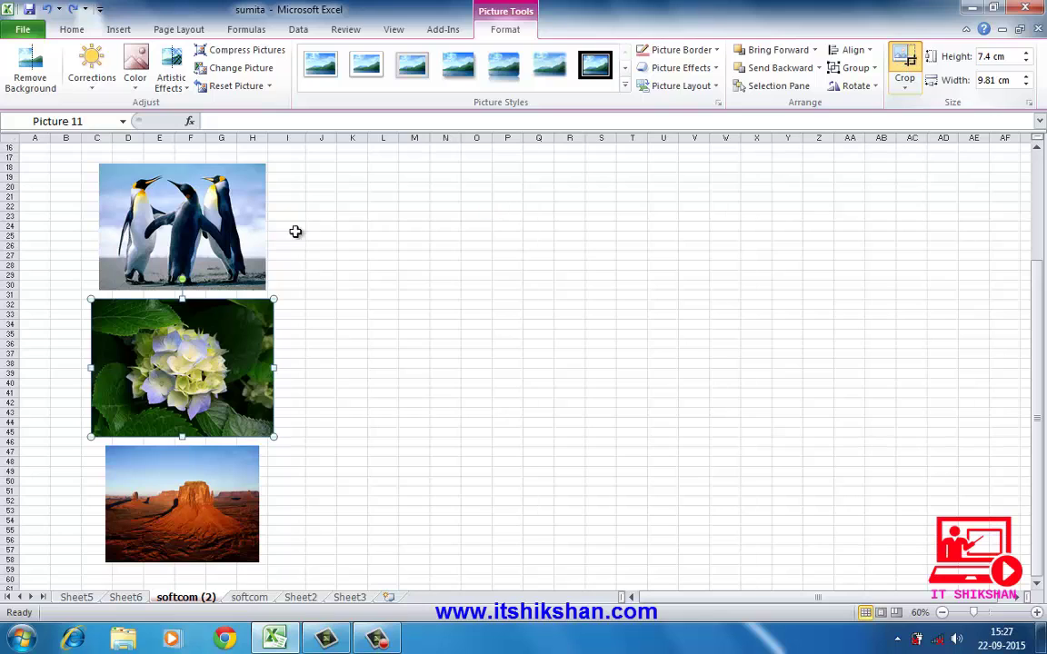
{"action": "left_click_drag", "start_coordinate": [272, 297], "coordinate": [230, 317]}
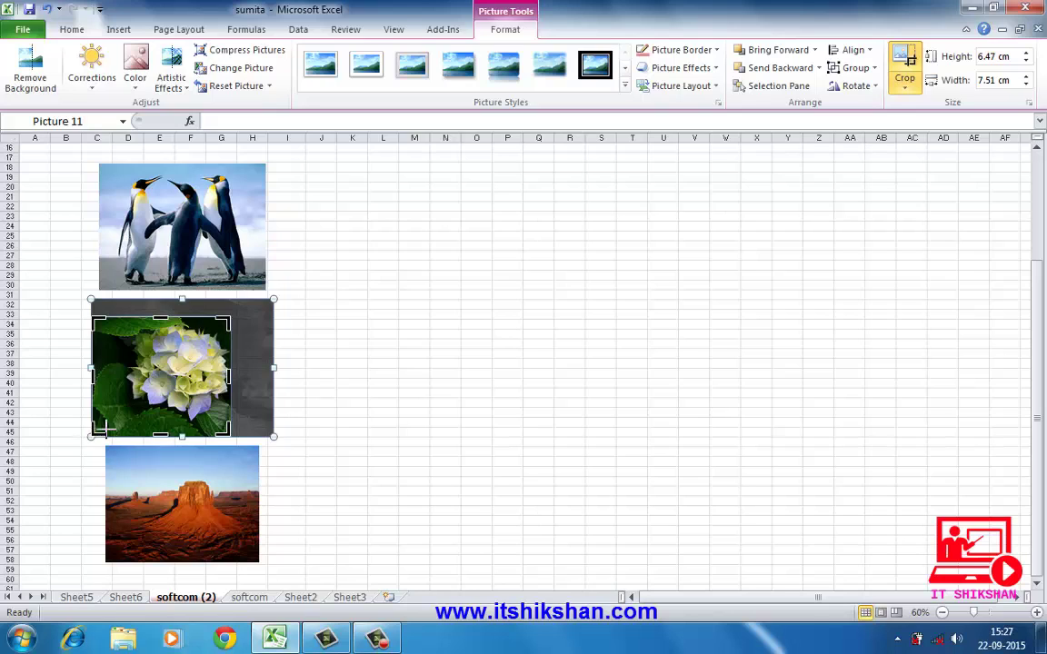
{"action": "left_click_drag", "start_coordinate": [101, 428], "coordinate": [132, 420]}
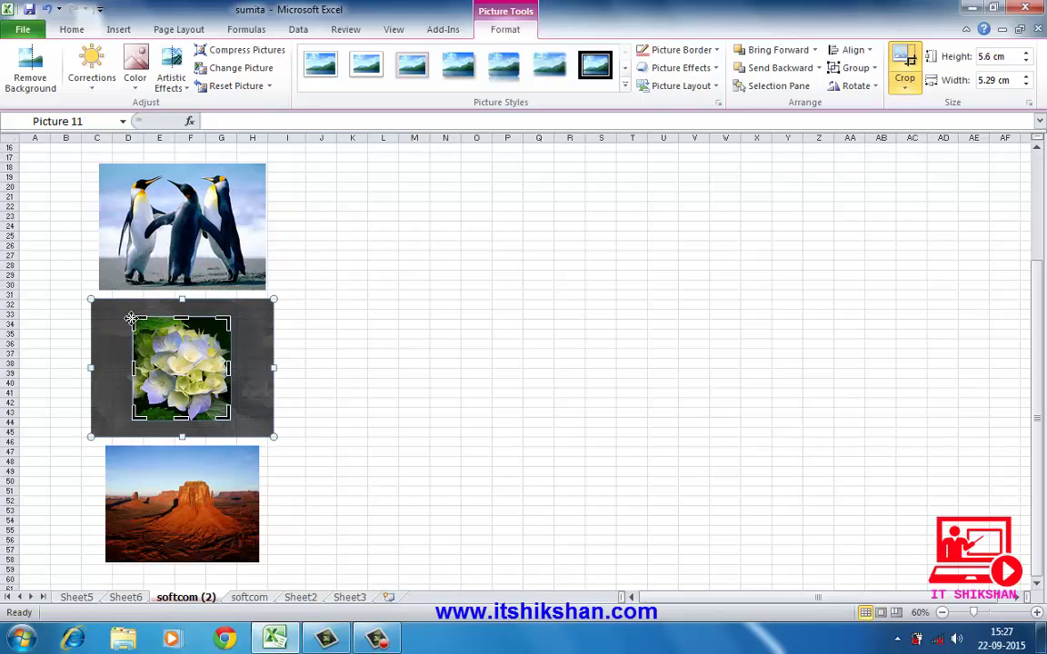
{"action": "left_click_drag", "start_coordinate": [135, 320], "coordinate": [144, 331]}
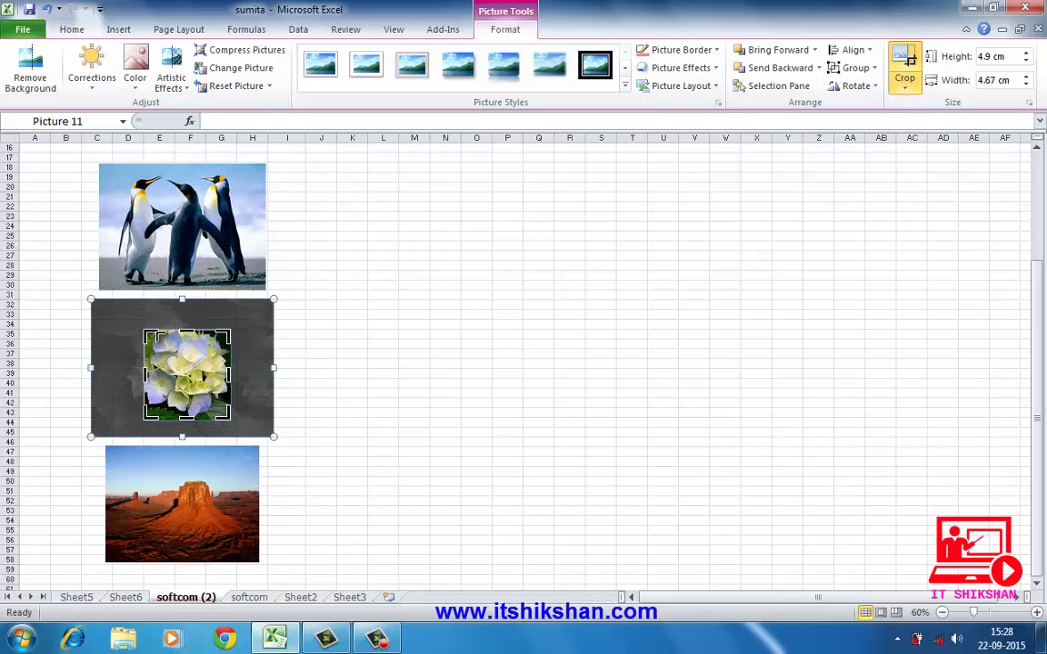
{"action": "left_click", "coordinate": [527, 393]}
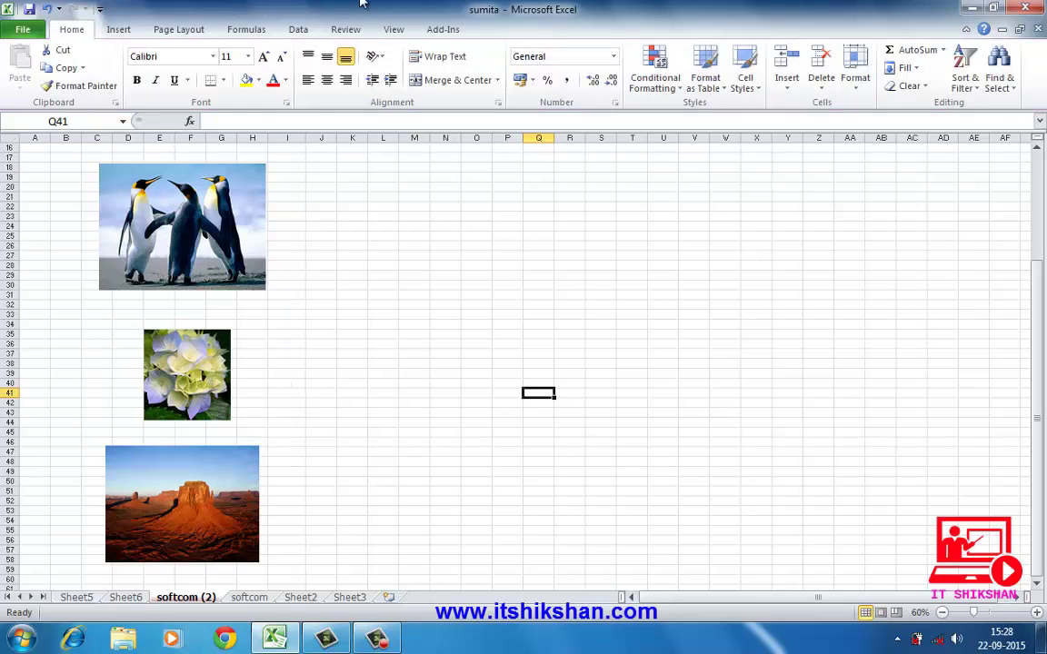
- Enlarge the cropped flower close-up to 7.54 × 7.2 cm with the Size spinners
{"action": "left_click", "coordinate": [153, 333]}
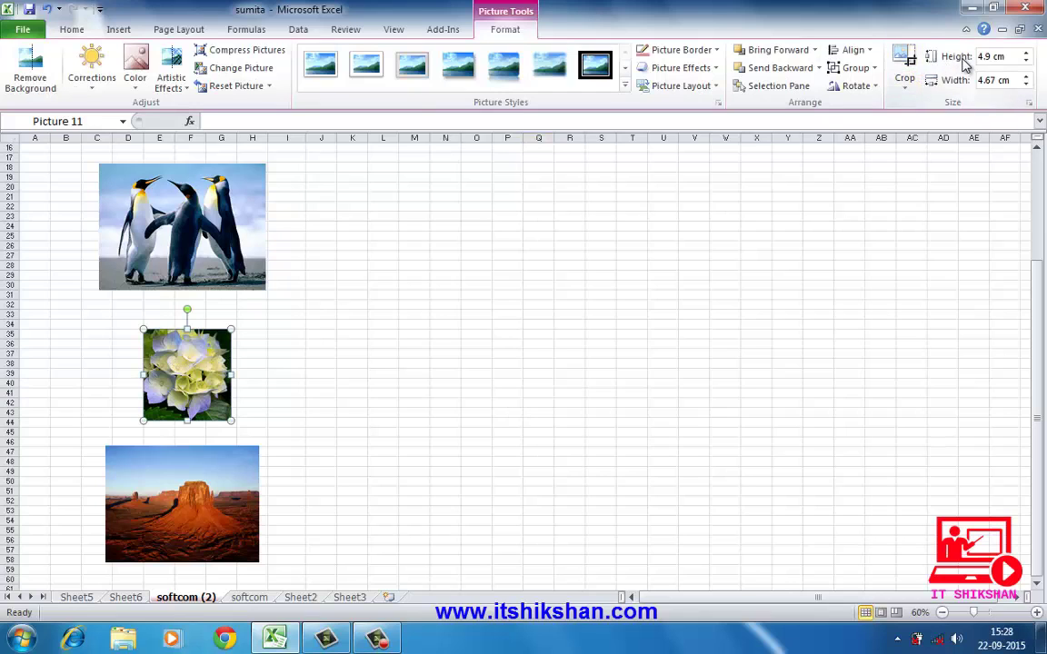
{"action": "left_click", "coordinate": [1026, 52]}
{"action": "left_click", "coordinate": [1026, 51]}
{"action": "left_click", "coordinate": [1026, 52]}
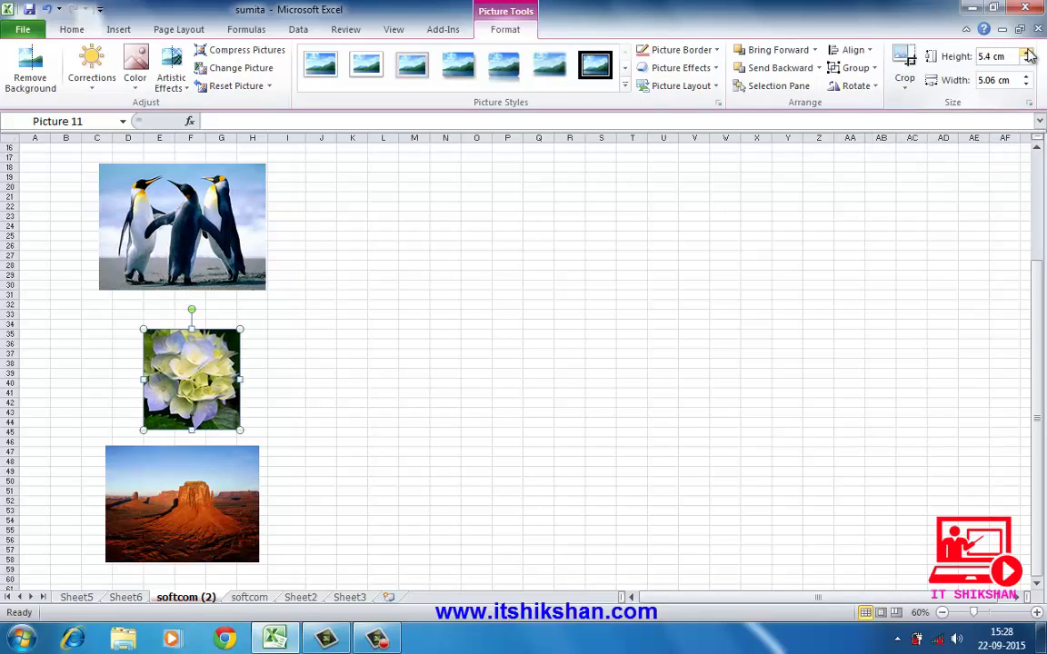
{"action": "left_click", "coordinate": [1026, 52]}
{"action": "left_click", "coordinate": [1027, 53]}
{"action": "left_click", "coordinate": [1027, 52]}
{"action": "left_click", "coordinate": [1027, 52]}
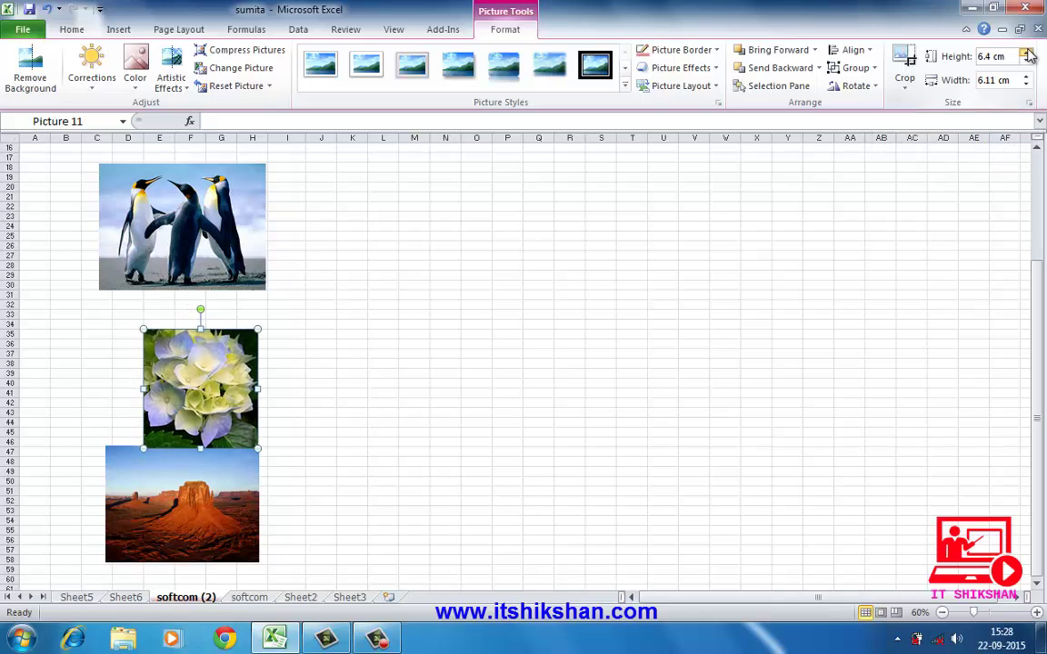
{"action": "left_click", "coordinate": [1026, 78]}
{"action": "left_click", "coordinate": [1026, 77]}
{"action": "left_click", "coordinate": [1026, 77]}
{"action": "left_click", "coordinate": [1026, 77]}
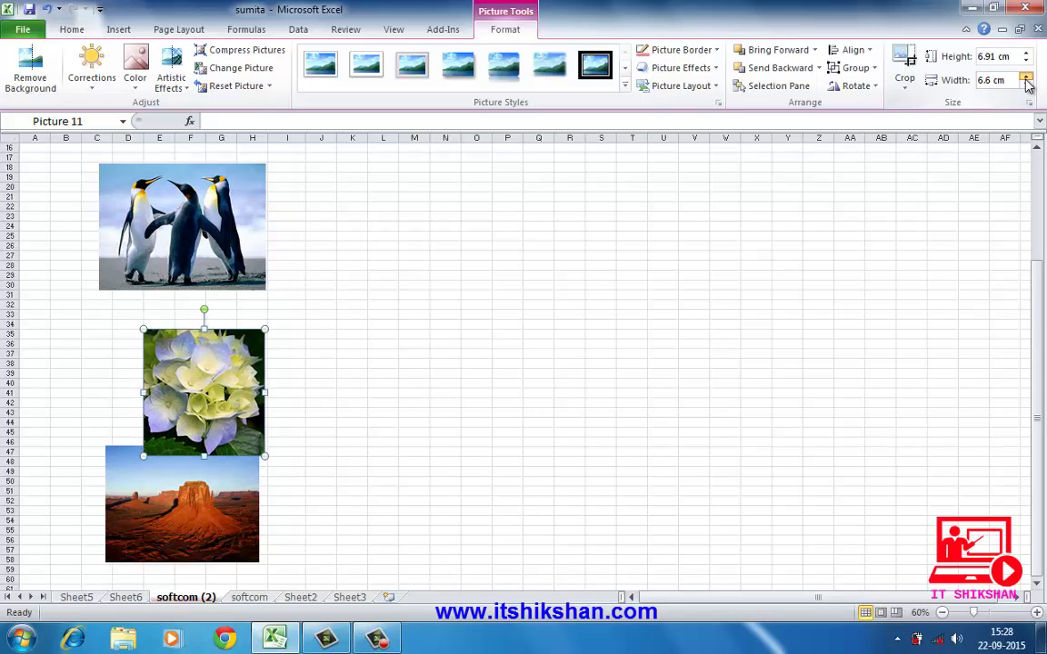
{"action": "left_click", "coordinate": [1027, 77]}
{"action": "left_click", "coordinate": [1026, 77]}
{"action": "left_click", "coordinate": [1026, 77]}
{"action": "left_click", "coordinate": [1026, 77]}
{"action": "left_click", "coordinate": [1026, 77]}
{"action": "left_click", "coordinate": [1026, 77]}
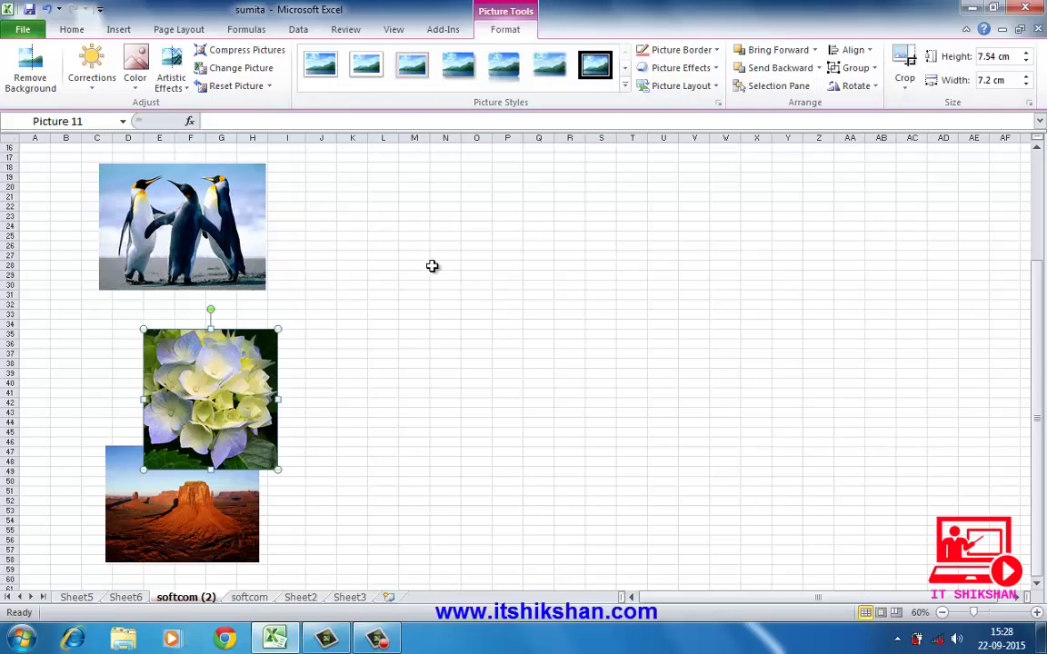
- Delete all three sample pictures from the sheet
{"action": "left_click", "coordinate": [119, 32]}
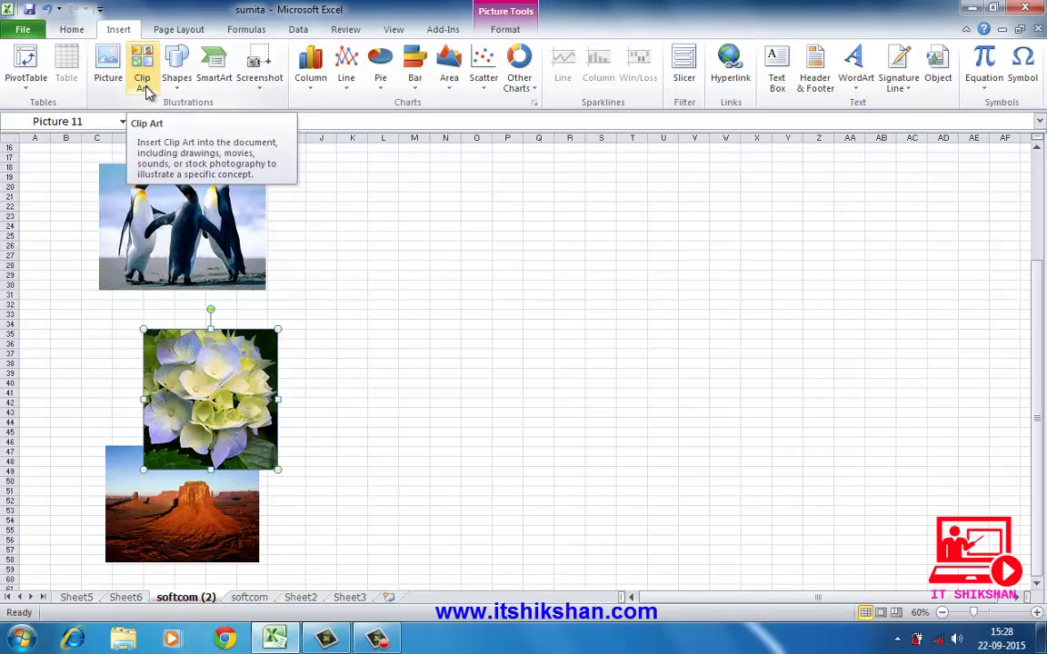
{"action": "key", "text": "ctrl+a"}
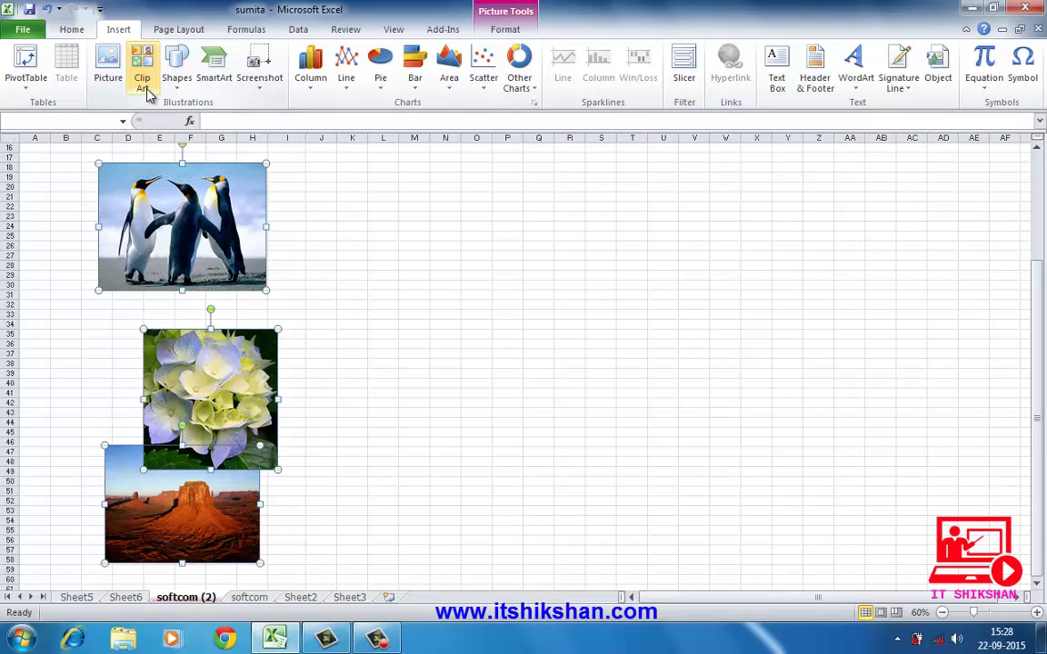
{"action": "key", "text": "Delete"}
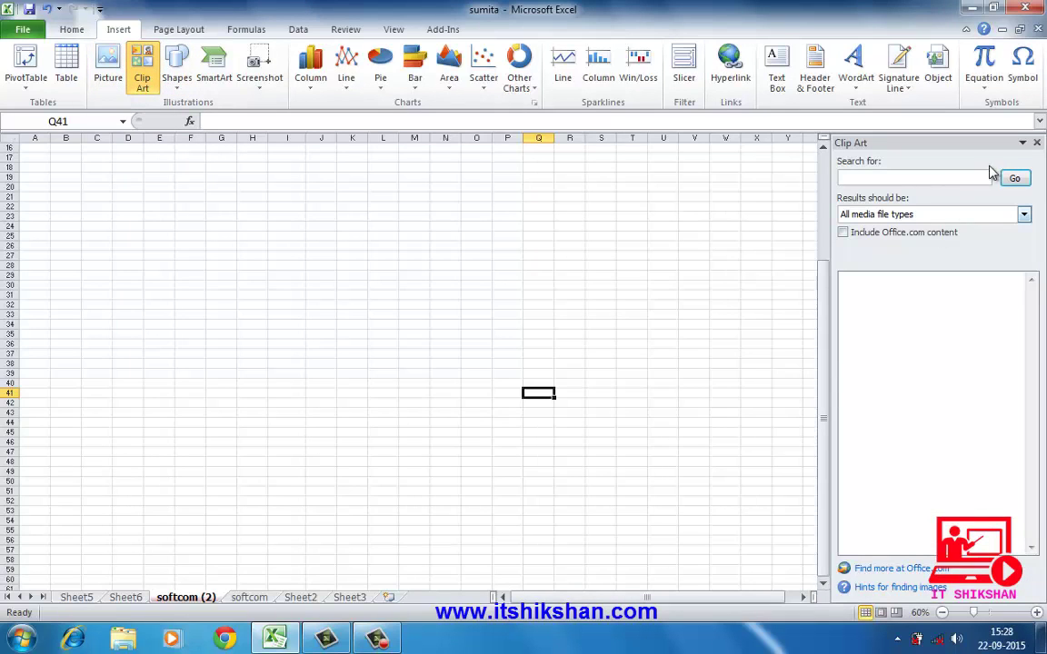
- Insert the vet-with-children clip art (5.05 × 3.99 cm) from the Clip Art pane
{"action": "left_click", "coordinate": [1013, 180]}
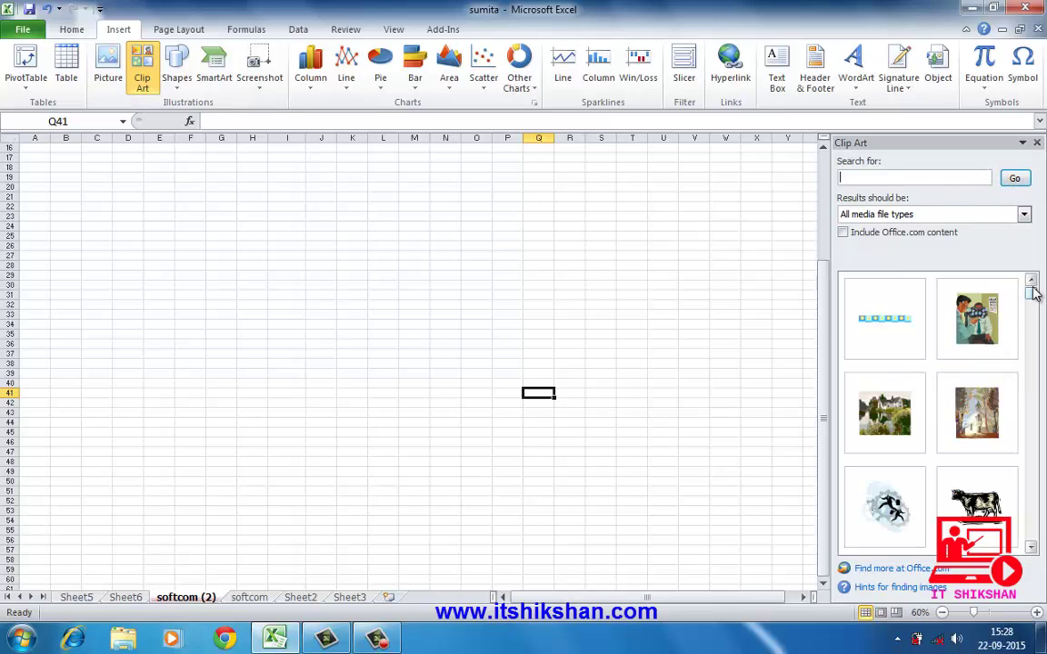
{"action": "left_click_drag", "start_coordinate": [1033, 299], "coordinate": [1040, 320]}
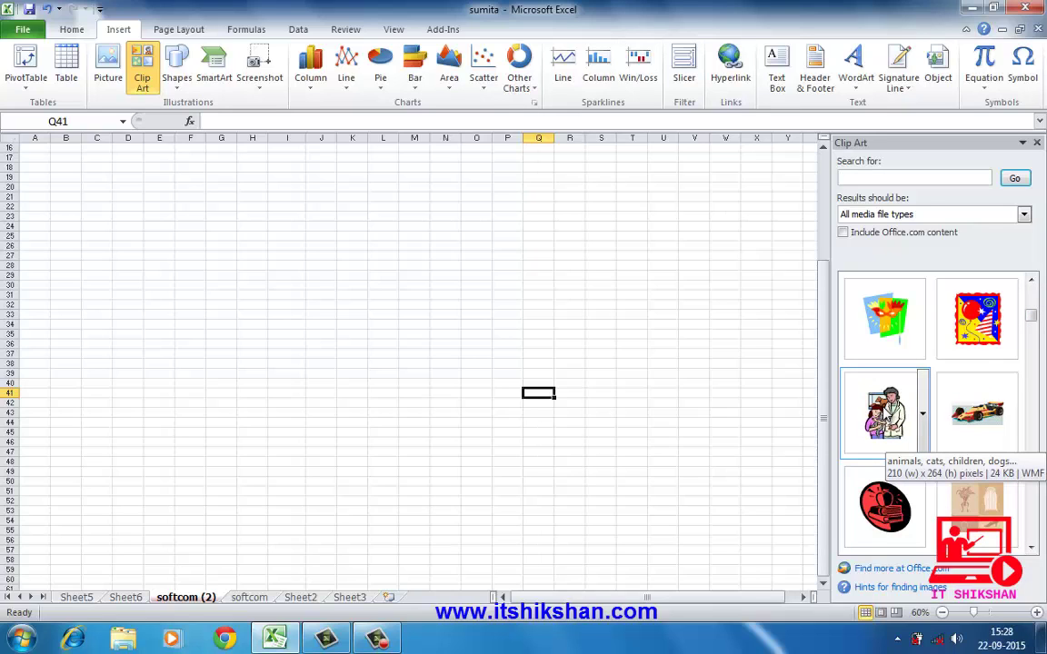
{"action": "left_click", "coordinate": [884, 414]}
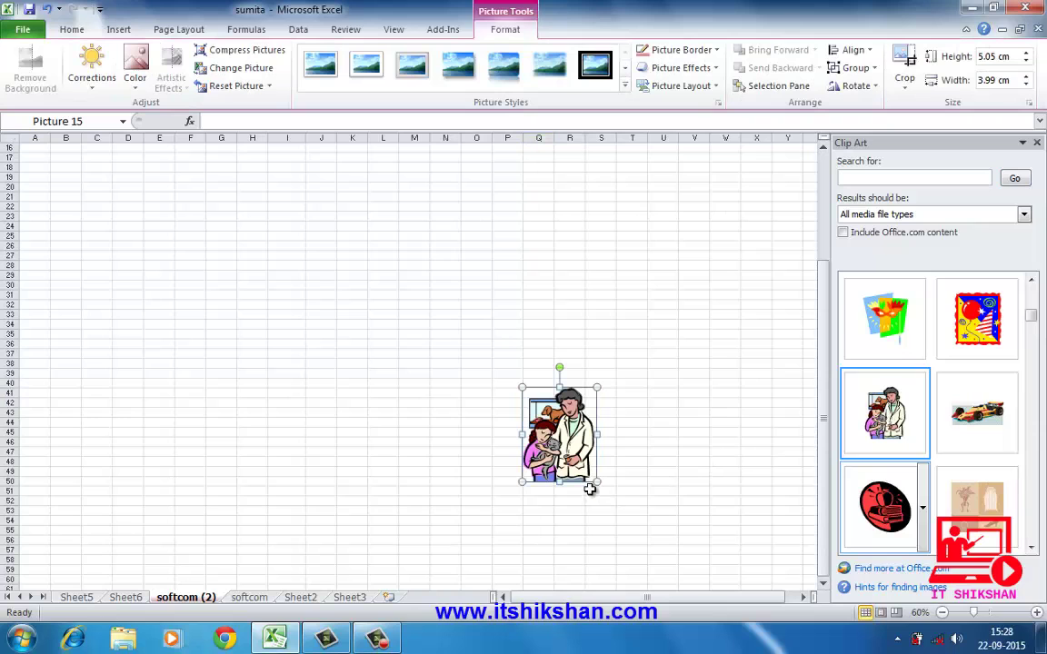
- Enlarge the vet clip art, then add the gear-head clip art overlapping it on the left
{"action": "left_click_drag", "start_coordinate": [521, 386], "coordinate": [372, 197]}
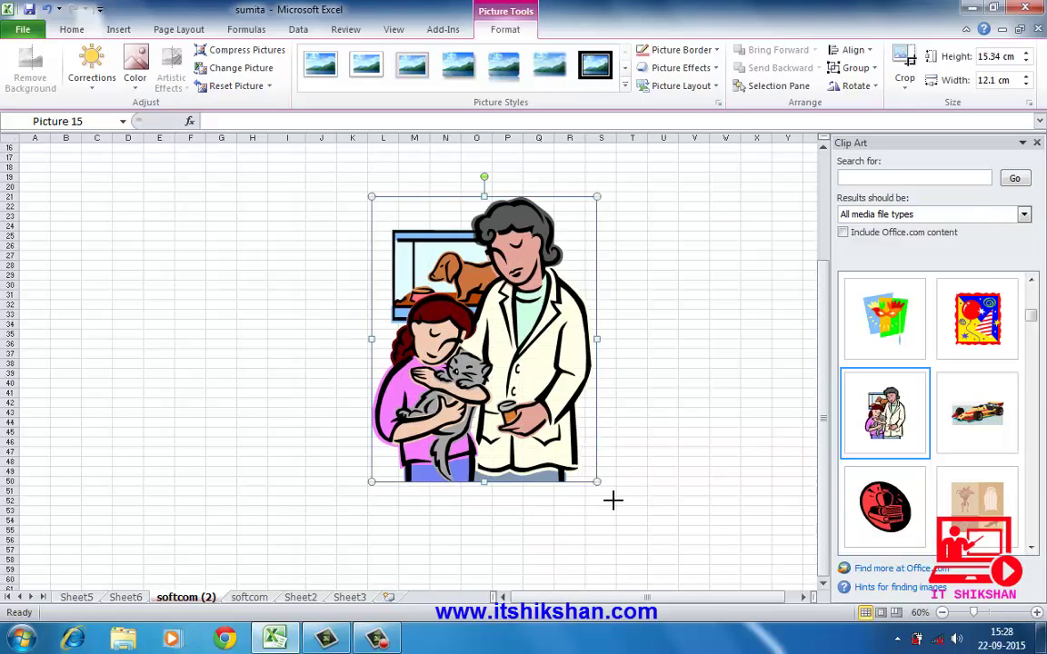
{"action": "left_click_drag", "start_coordinate": [613, 500], "coordinate": [643, 512]}
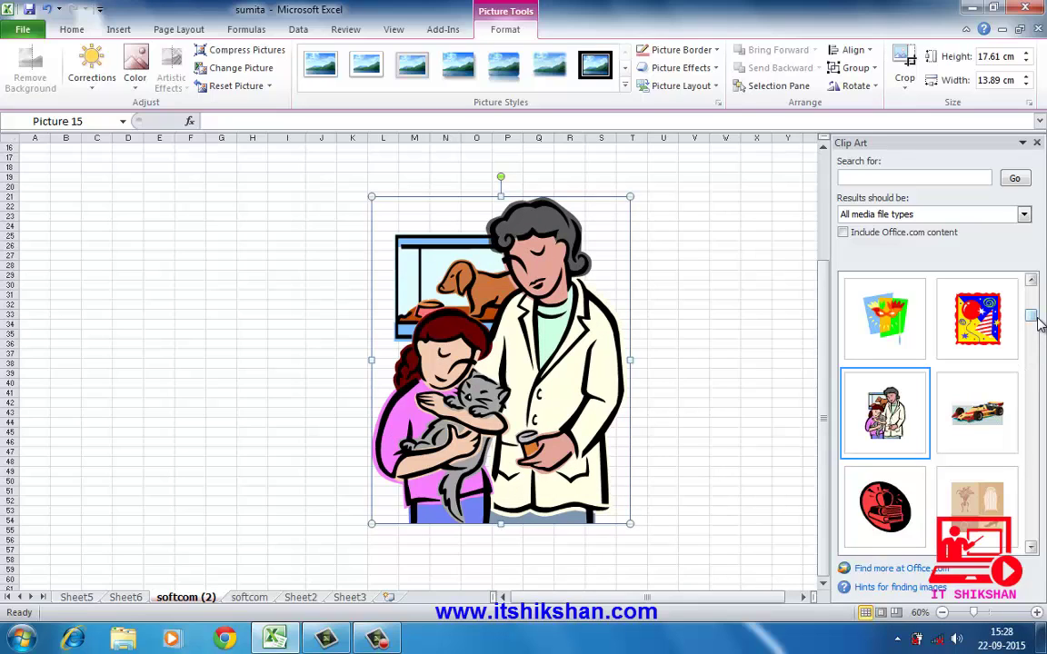
{"action": "left_click_drag", "start_coordinate": [1039, 322], "coordinate": [1036, 329]}
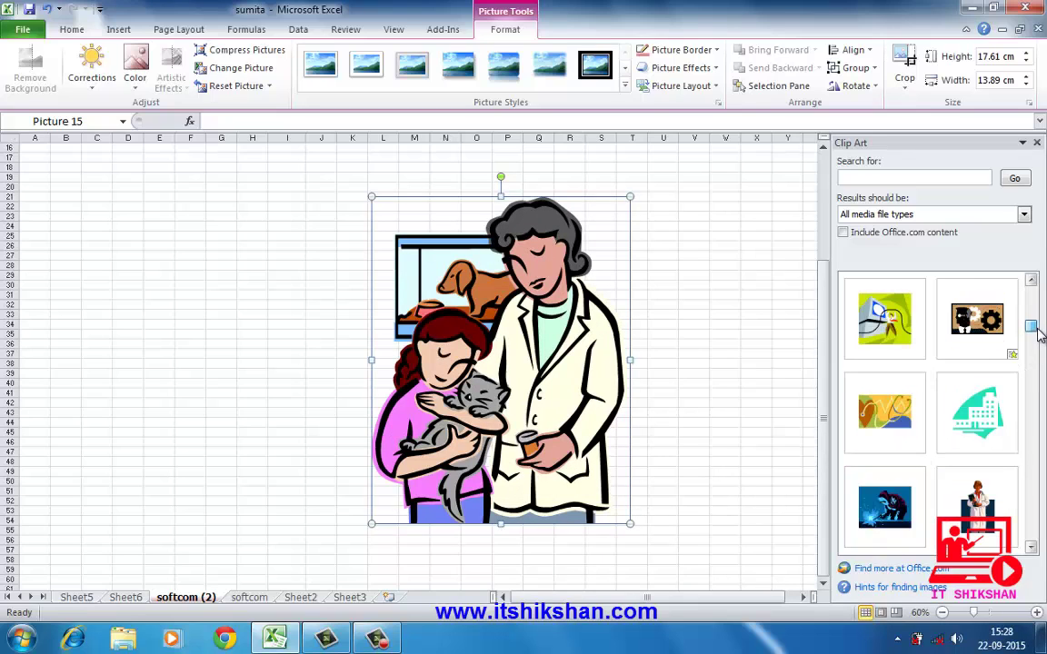
{"action": "left_click", "coordinate": [986, 335]}
{"action": "mouse_move", "coordinate": [574, 423]}
{"action": "left_mouse_down"}
{"action": "mouse_move", "coordinate": [168, 335]}
{"action": "mouse_move", "coordinate": [408, 467]}
{"action": "left_mouse_up"}
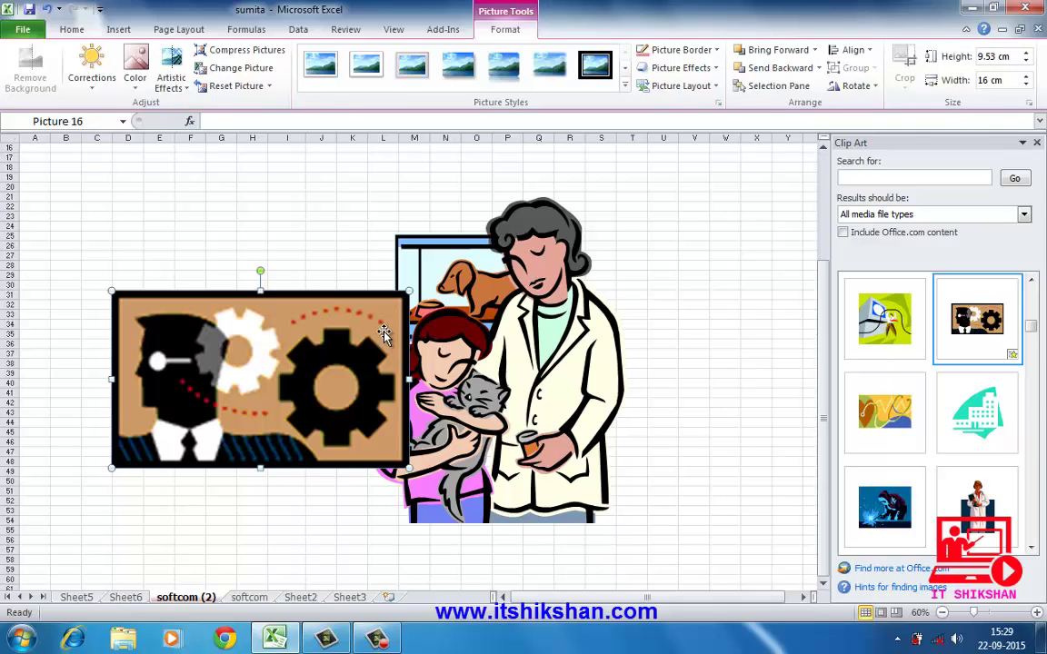
- Close the Clip Art pane and delete both the vet and gear clip art drawings
{"action": "left_click", "coordinate": [1037, 145]}
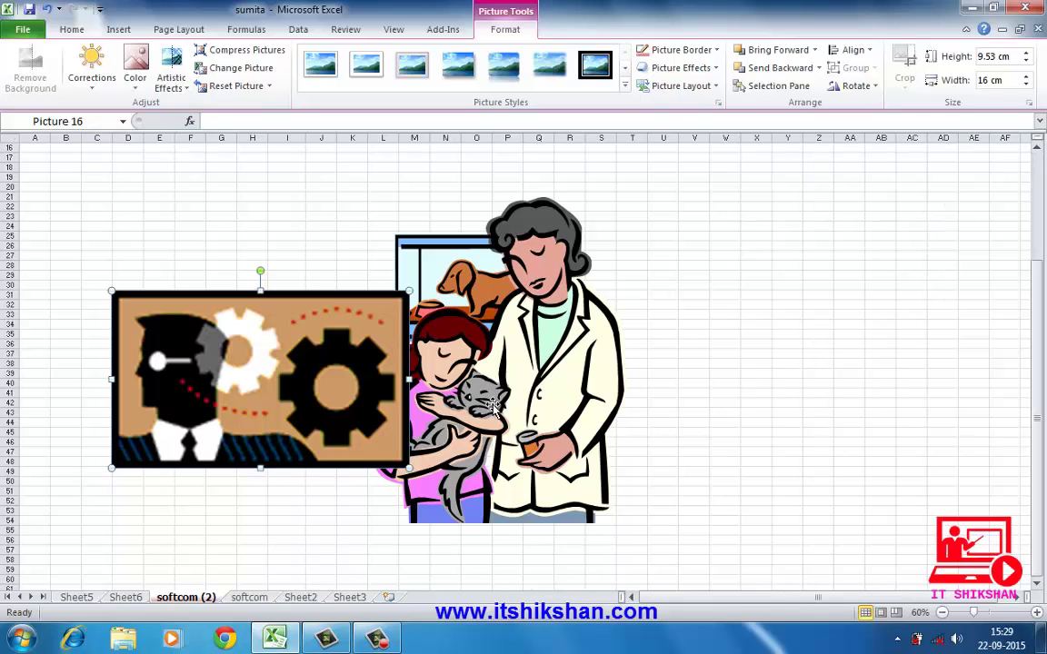
{"action": "left_click", "coordinate": [491, 389]}
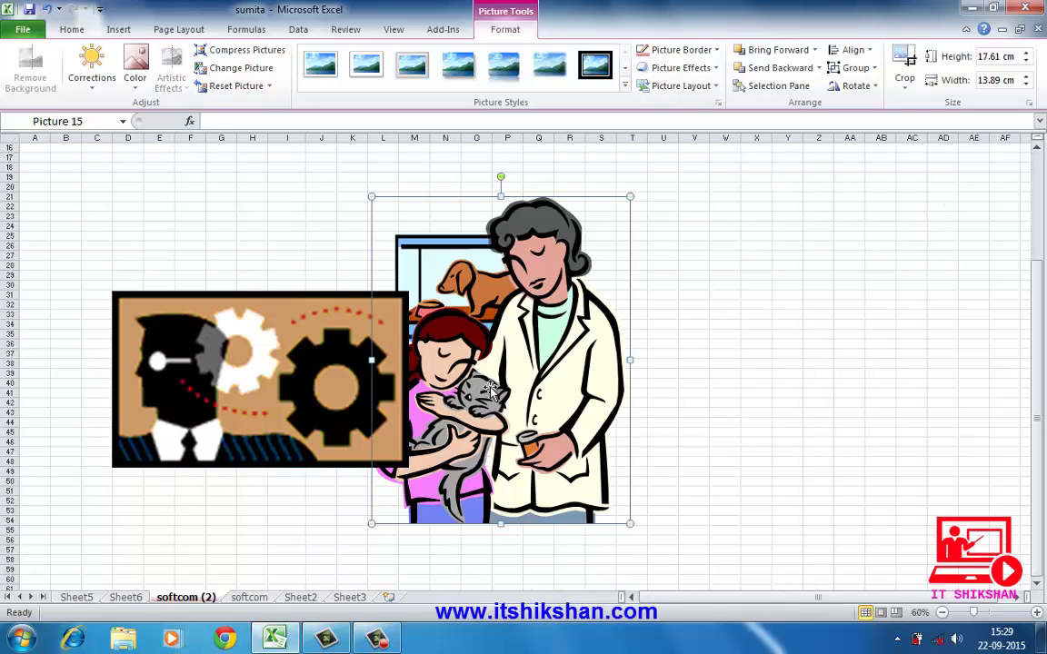
{"action": "key", "text": "Delete"}
{"action": "left_click", "coordinate": [246, 346]}
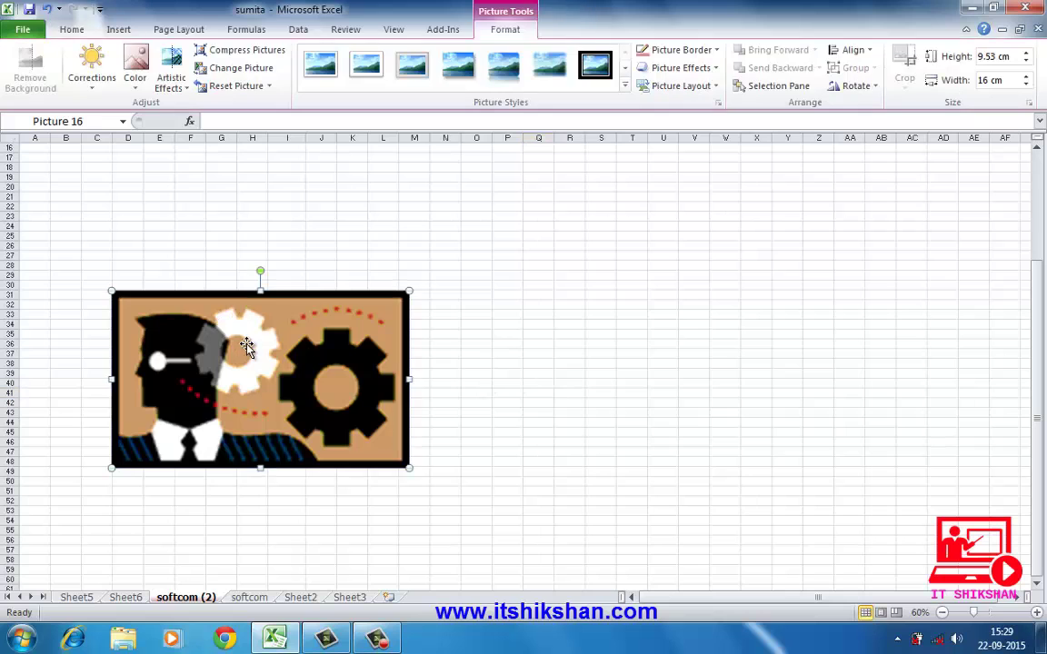
{"action": "key", "text": "Delete"}
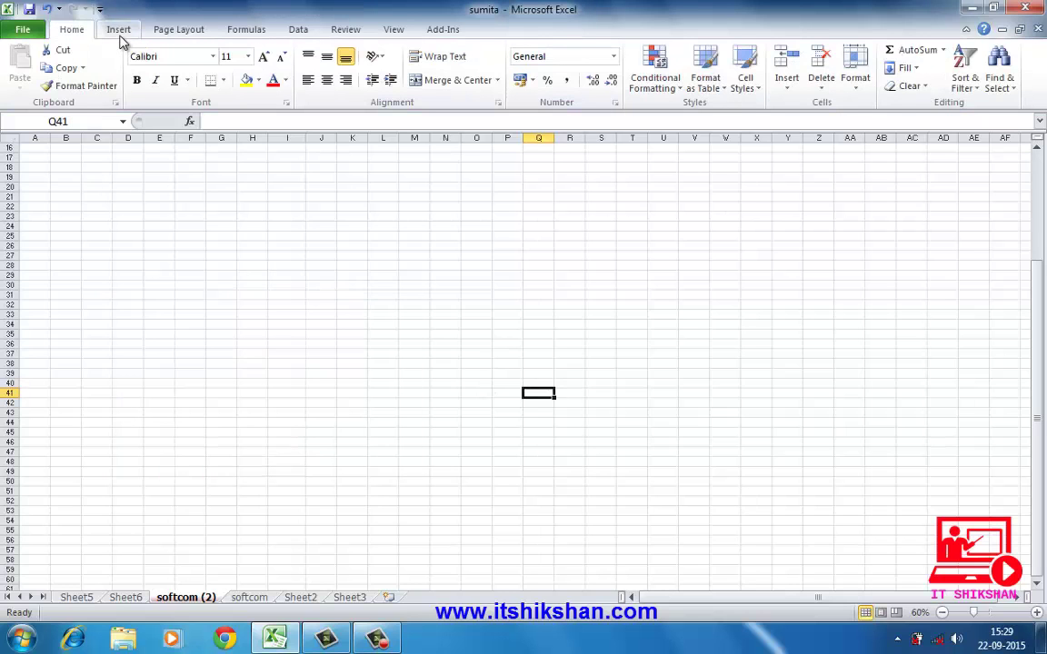
{"action": "left_click", "coordinate": [119, 36]}
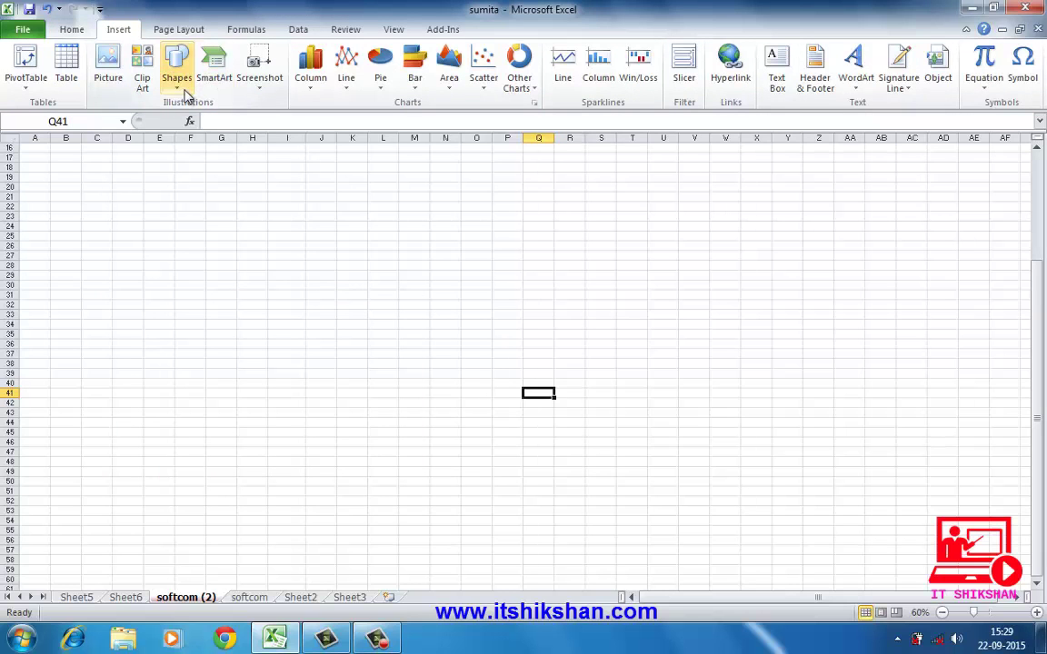